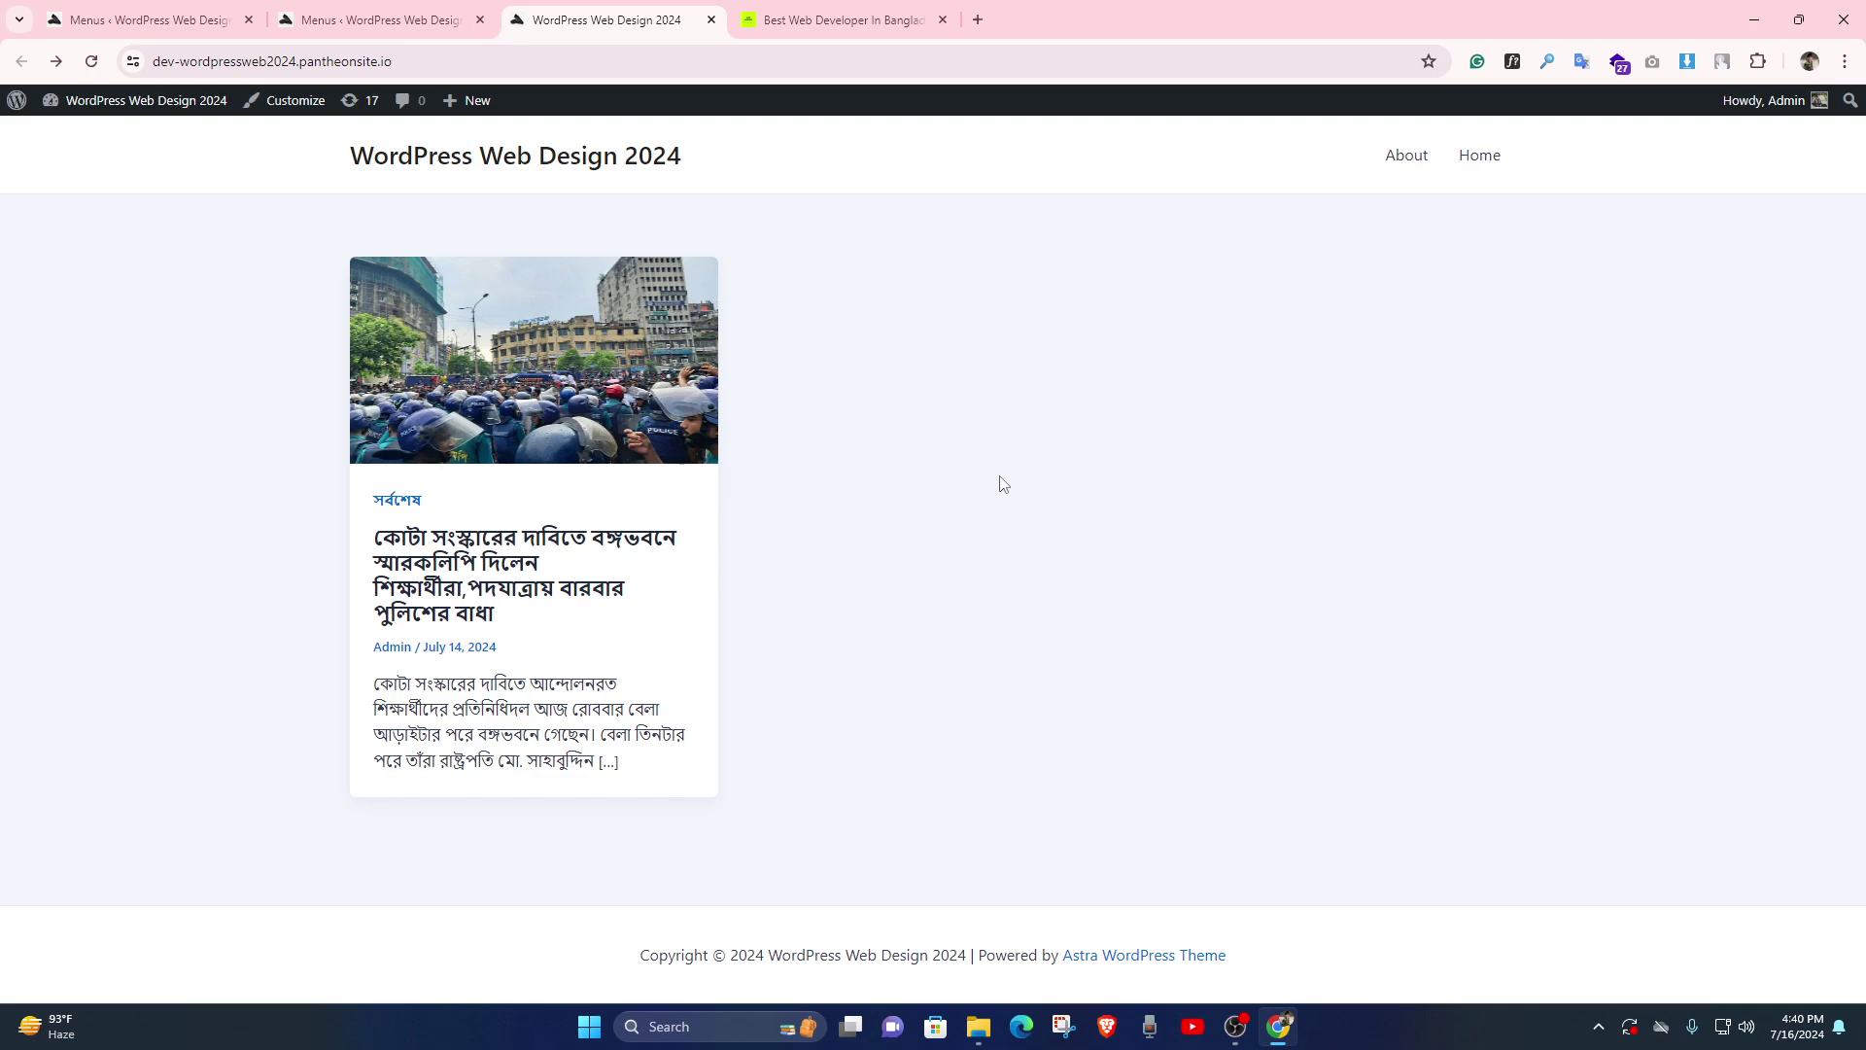
- Examine the header navigation menu on the developer's portfolio website as a reference
left_click(855, 17)
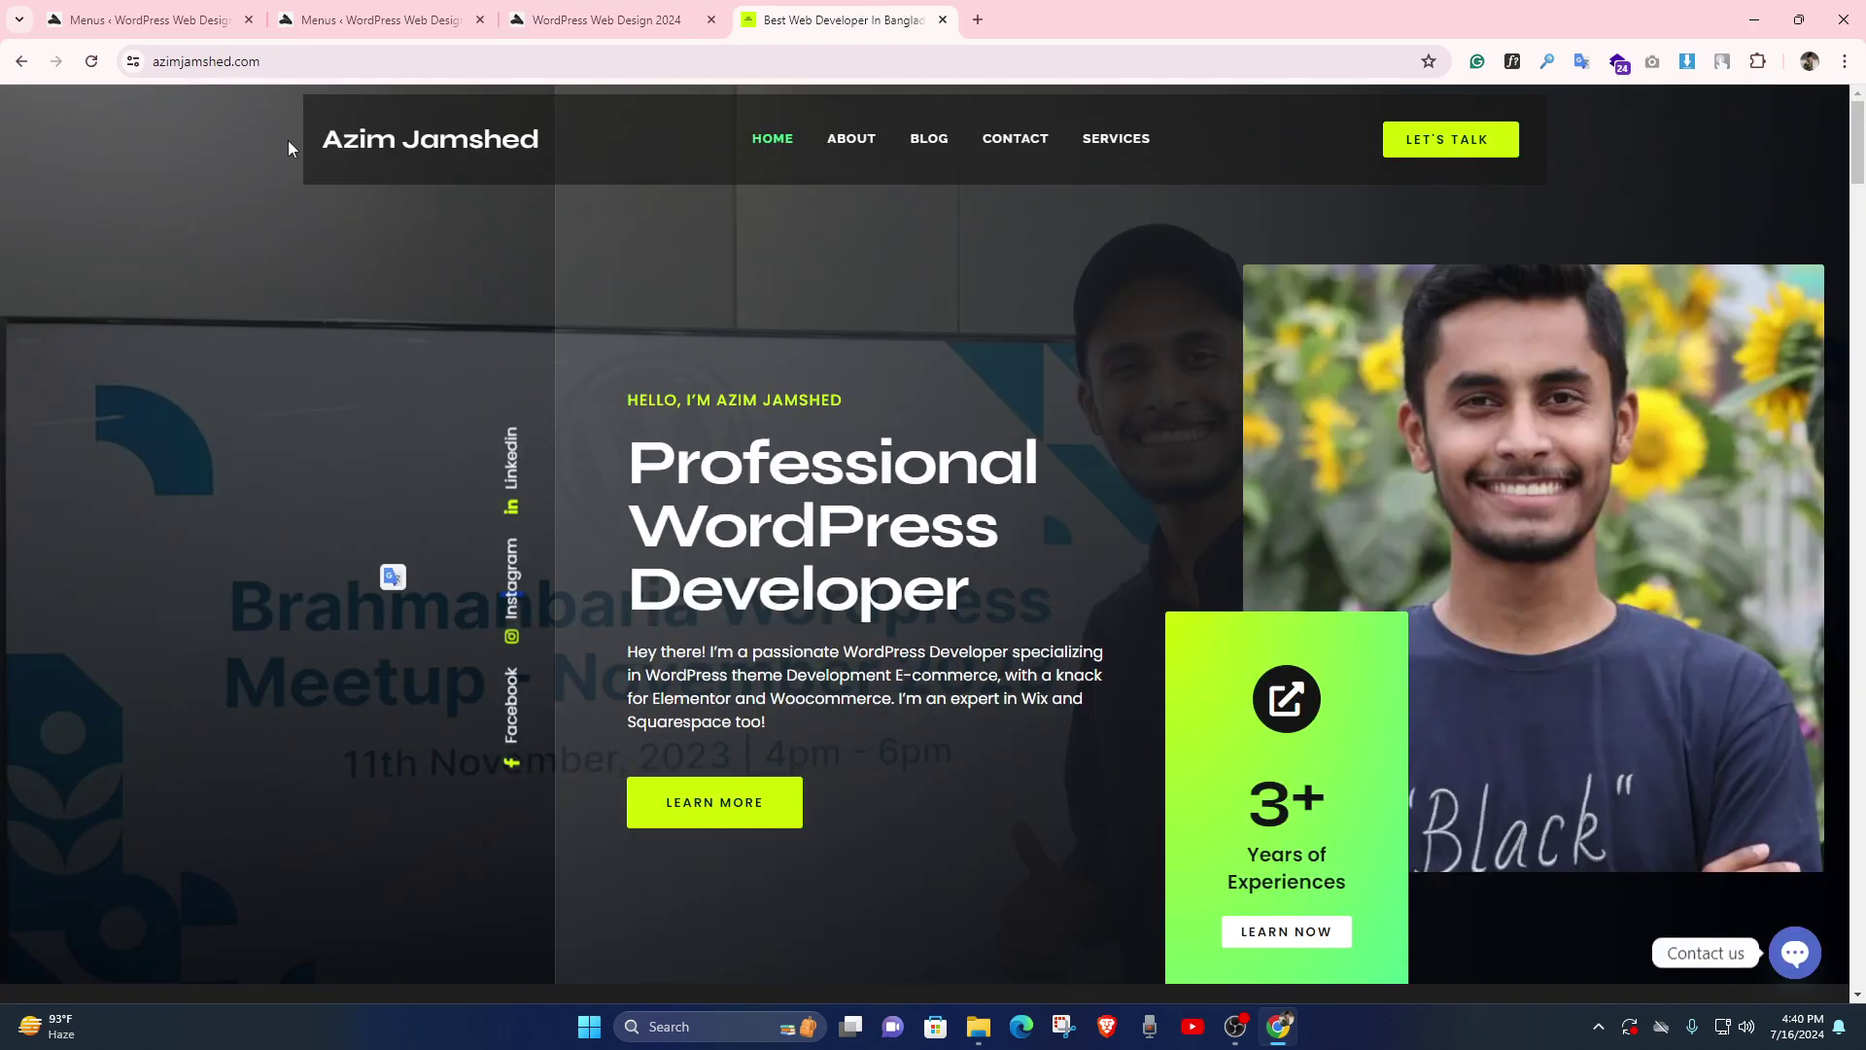
left_click_drag(688, 146, 1188, 157)
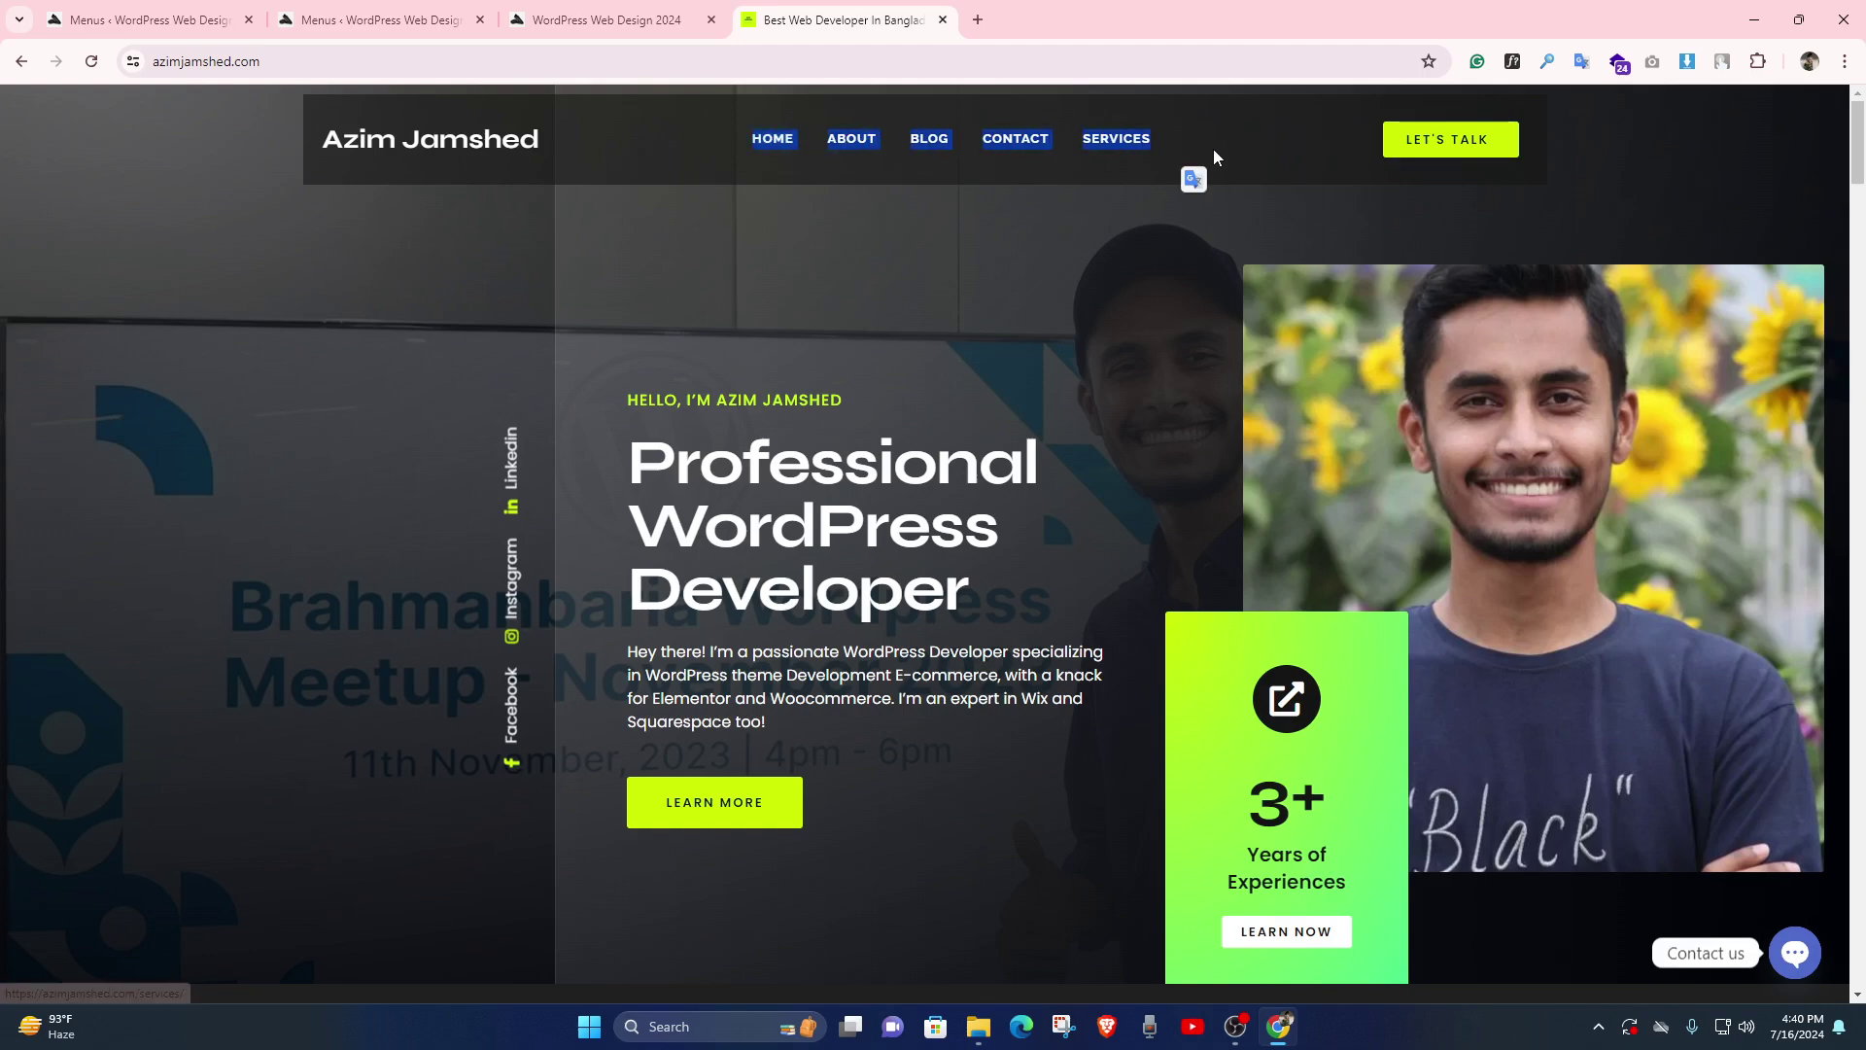
left_click(652, 158)
left_click(659, 152)
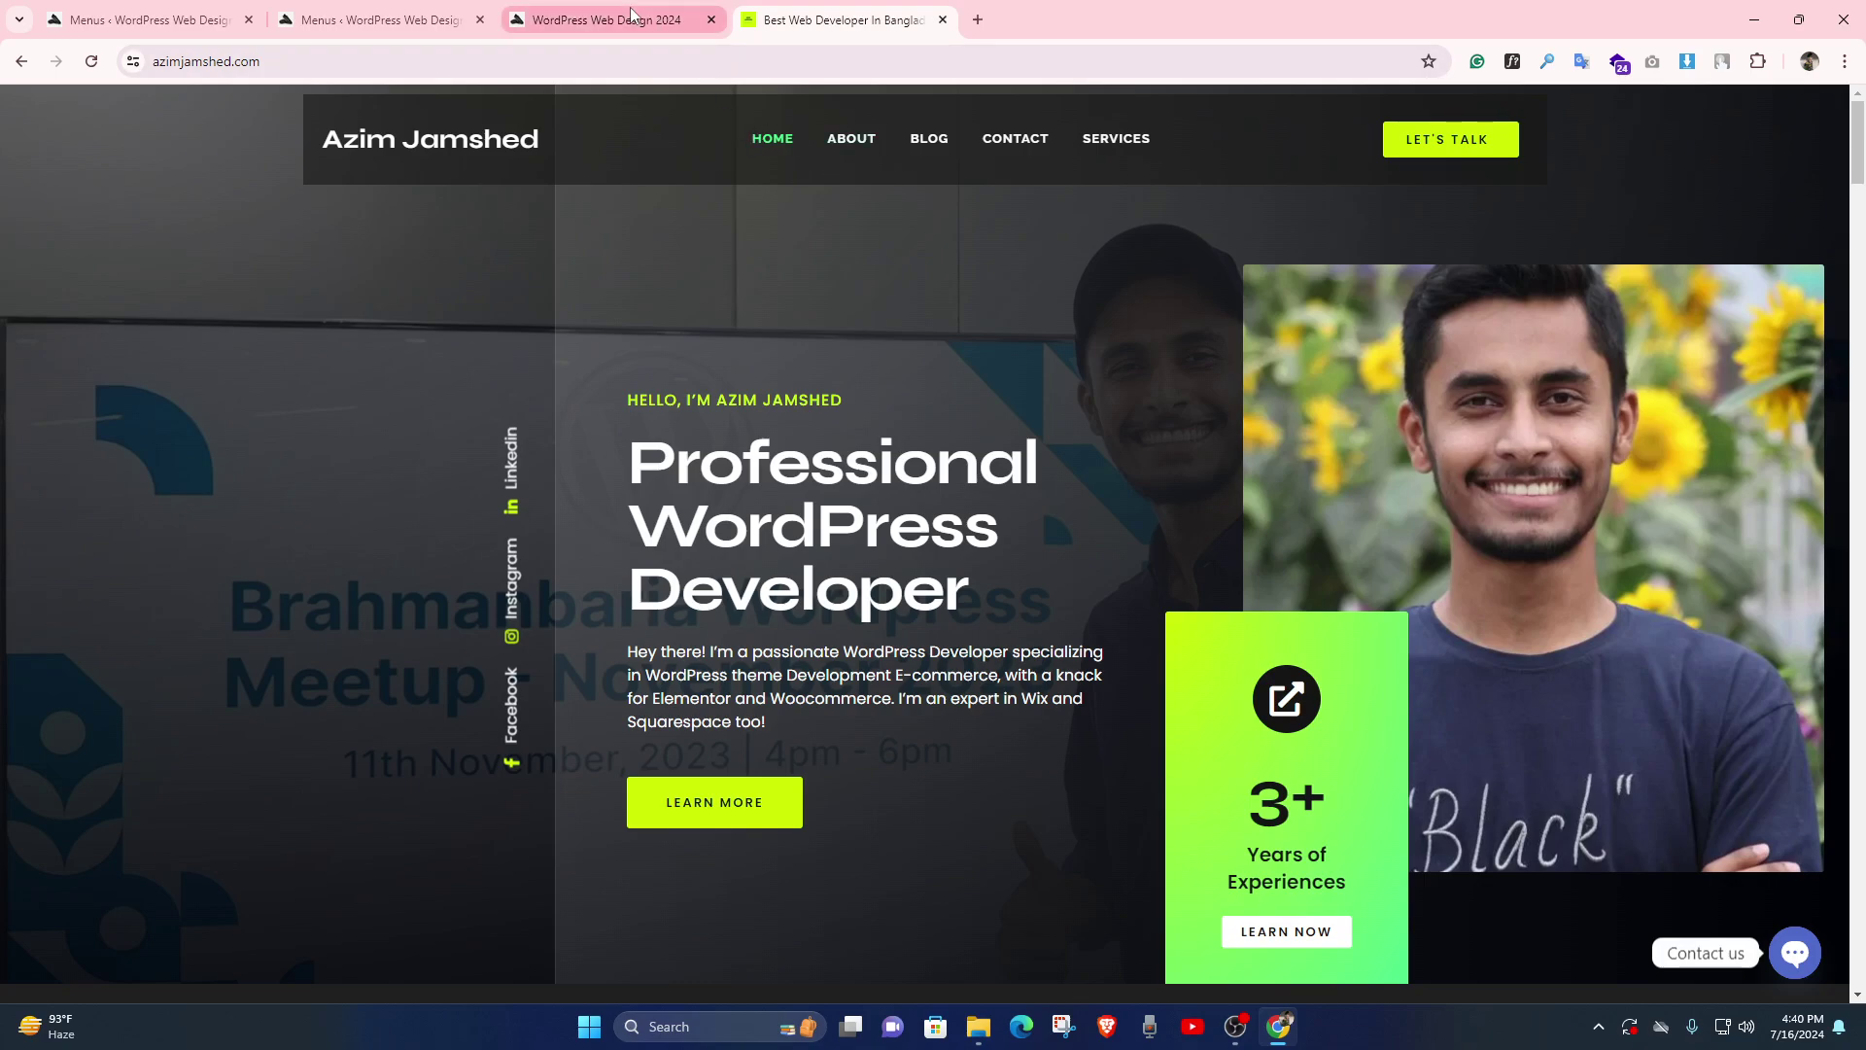
- Create a new WordPress menu named "Main Menu"
left_click(608, 19)
left_click(350, 8)
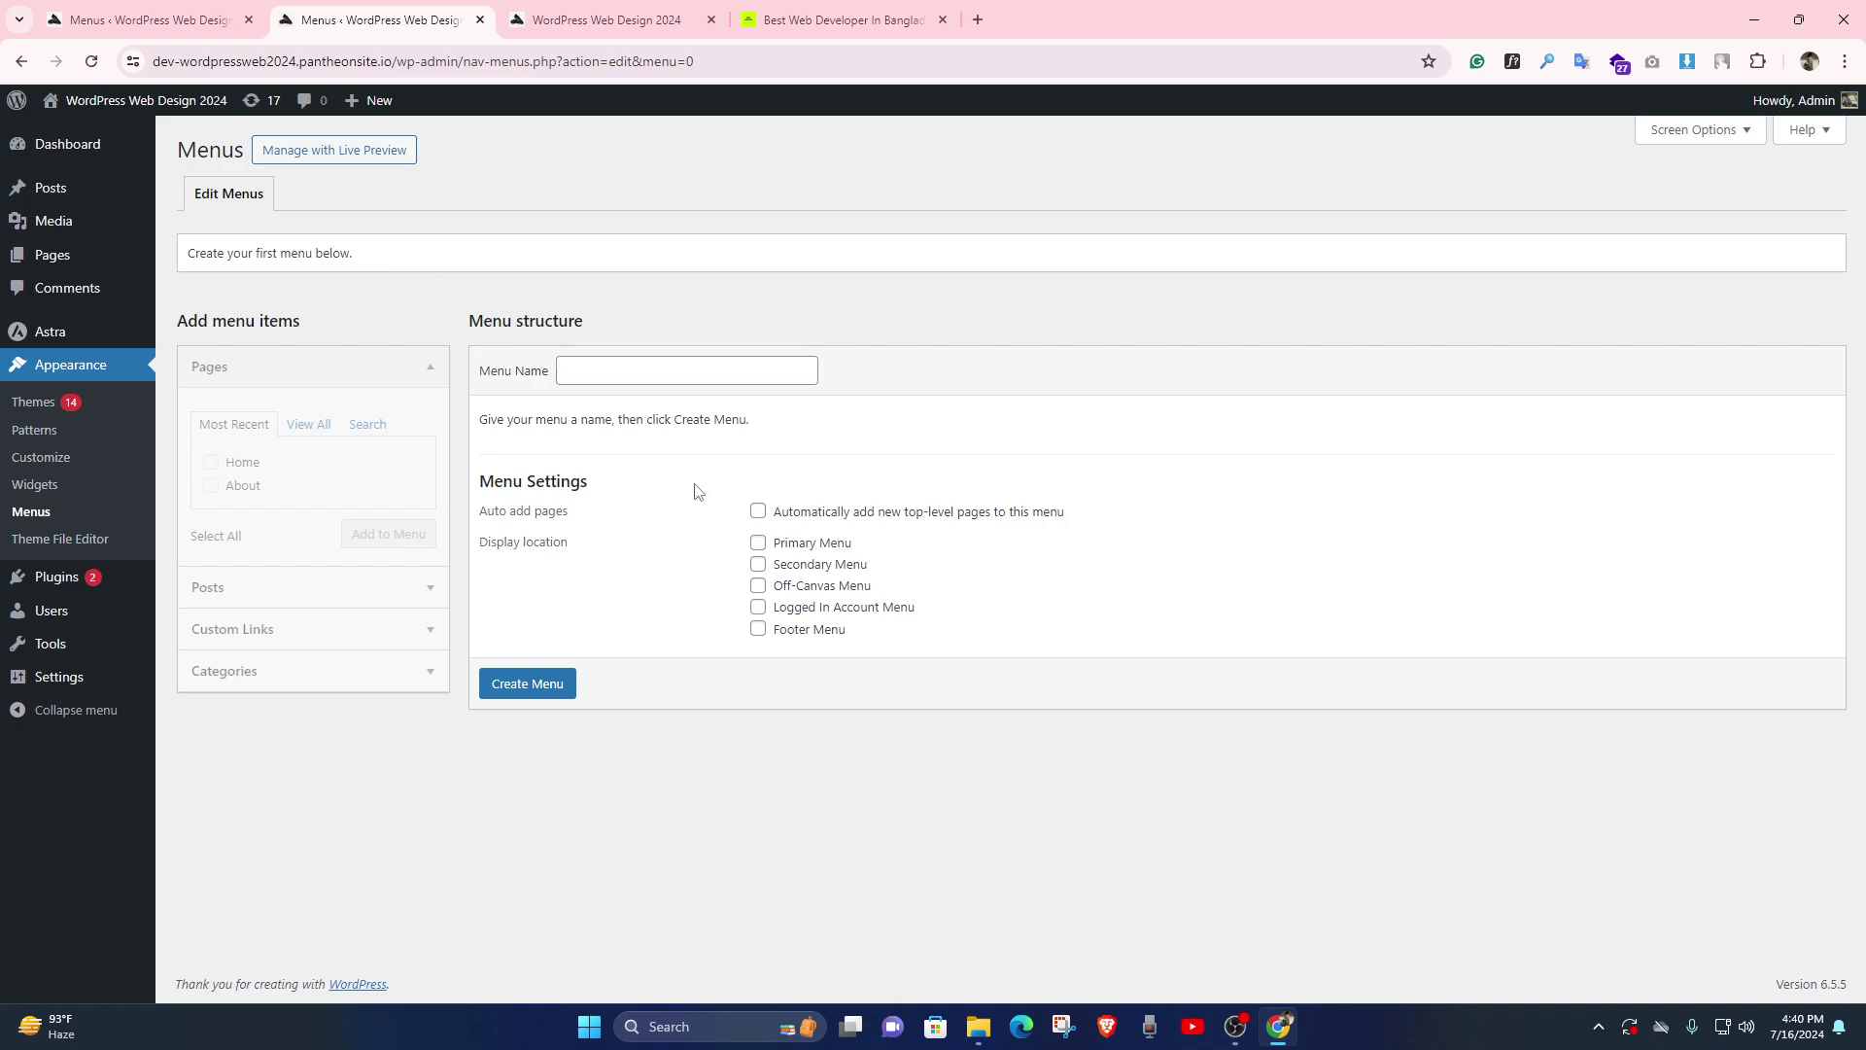
left_click(583, 369)
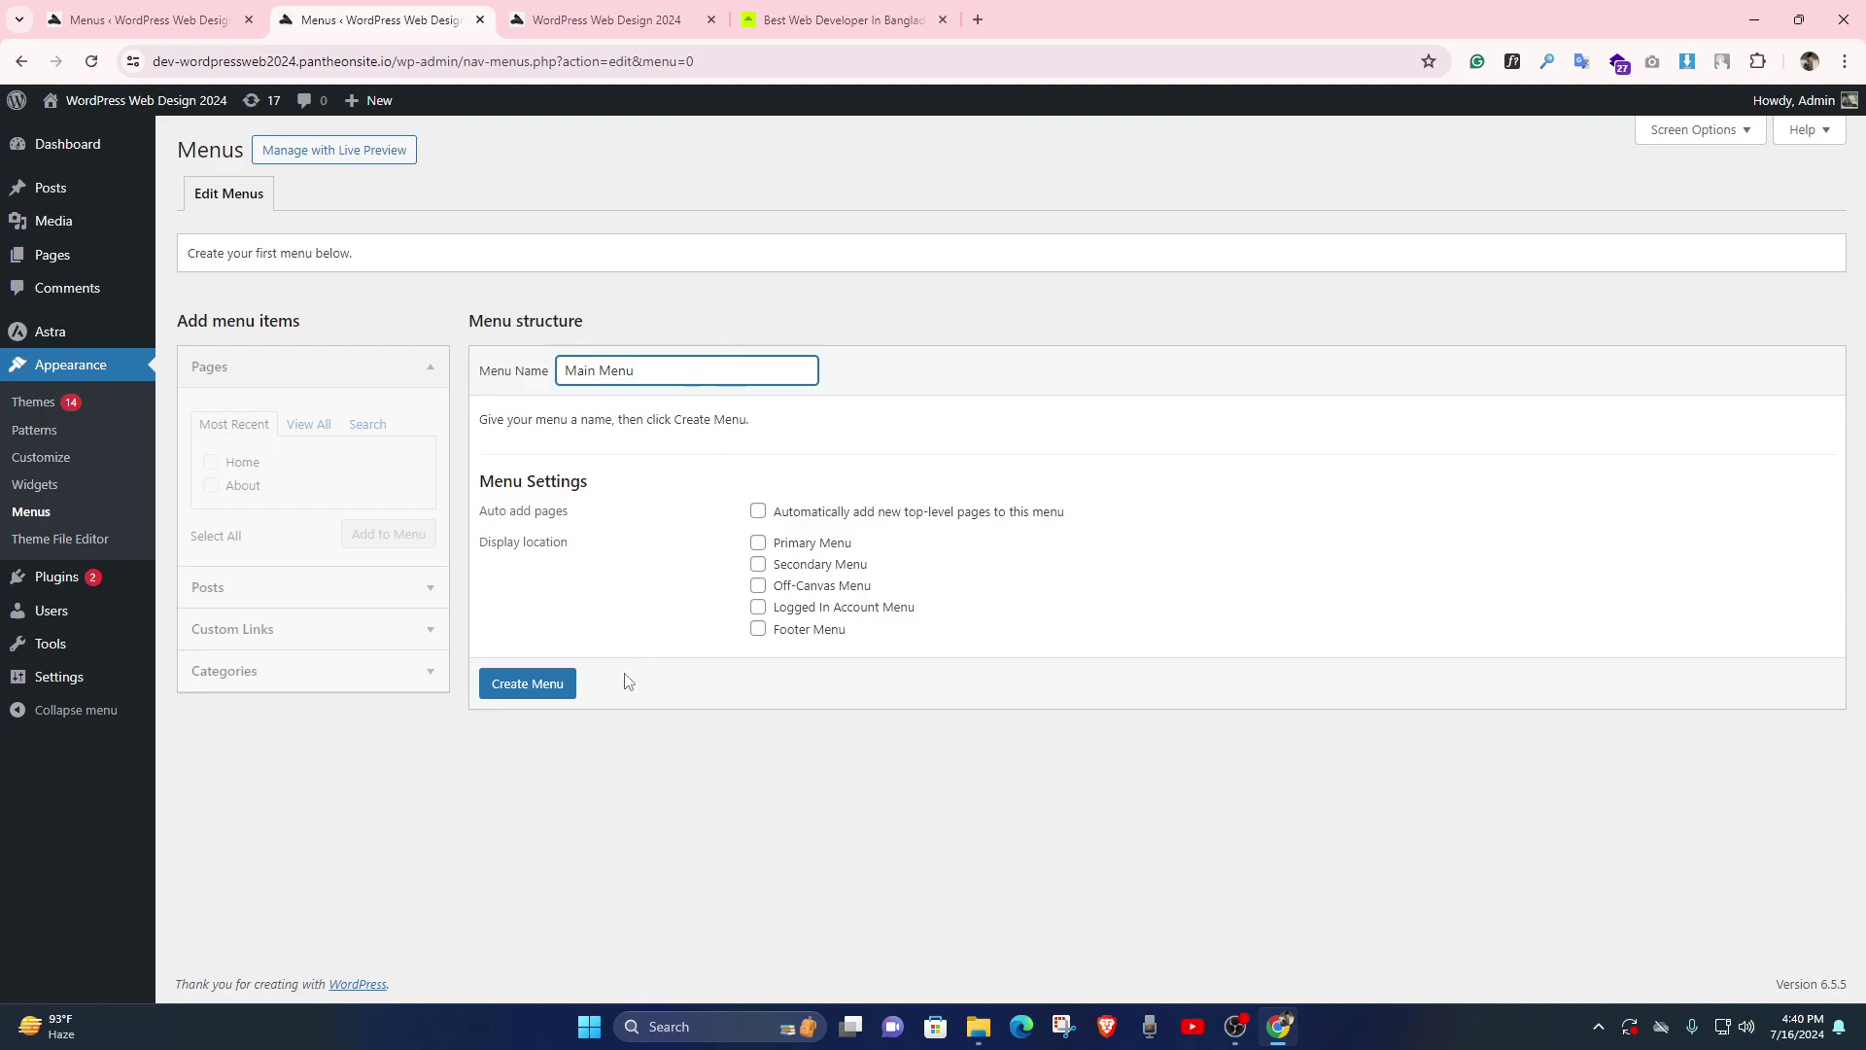
left_click(526, 685)
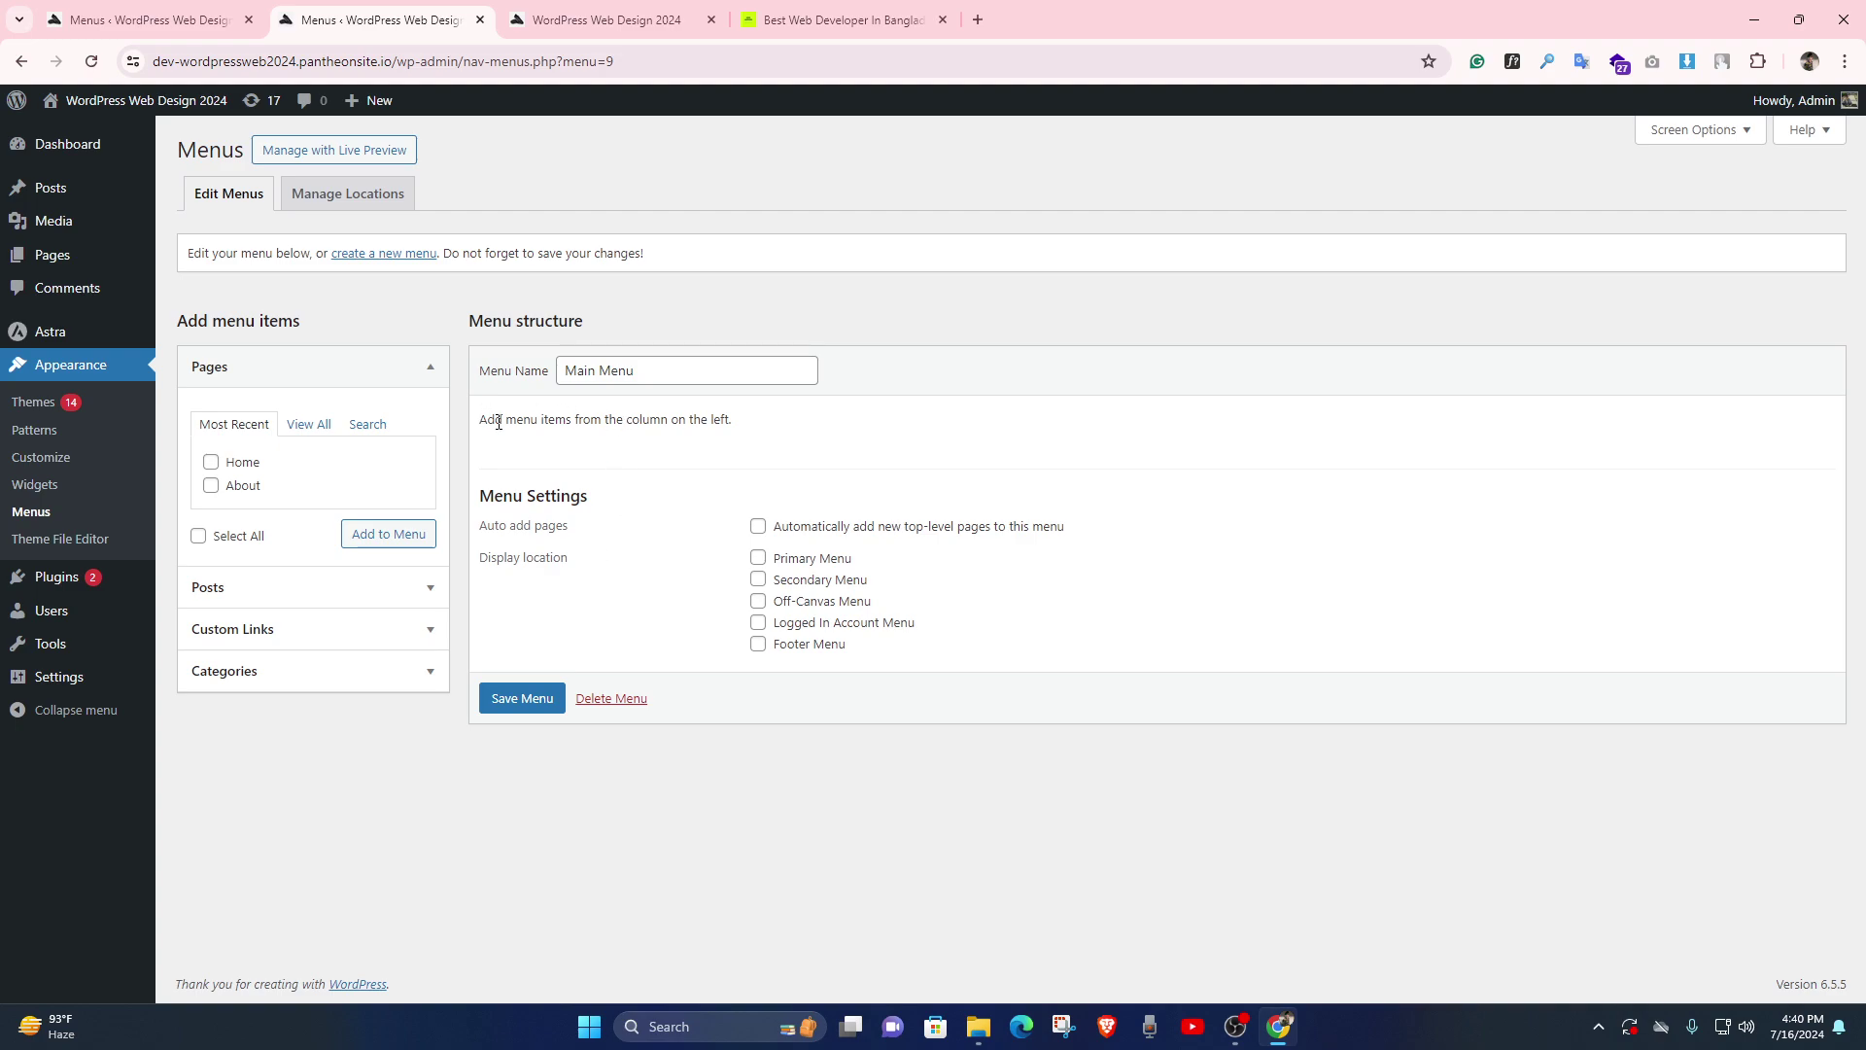
- Add the Home and About pages to Main Menu
left_click(841, 20)
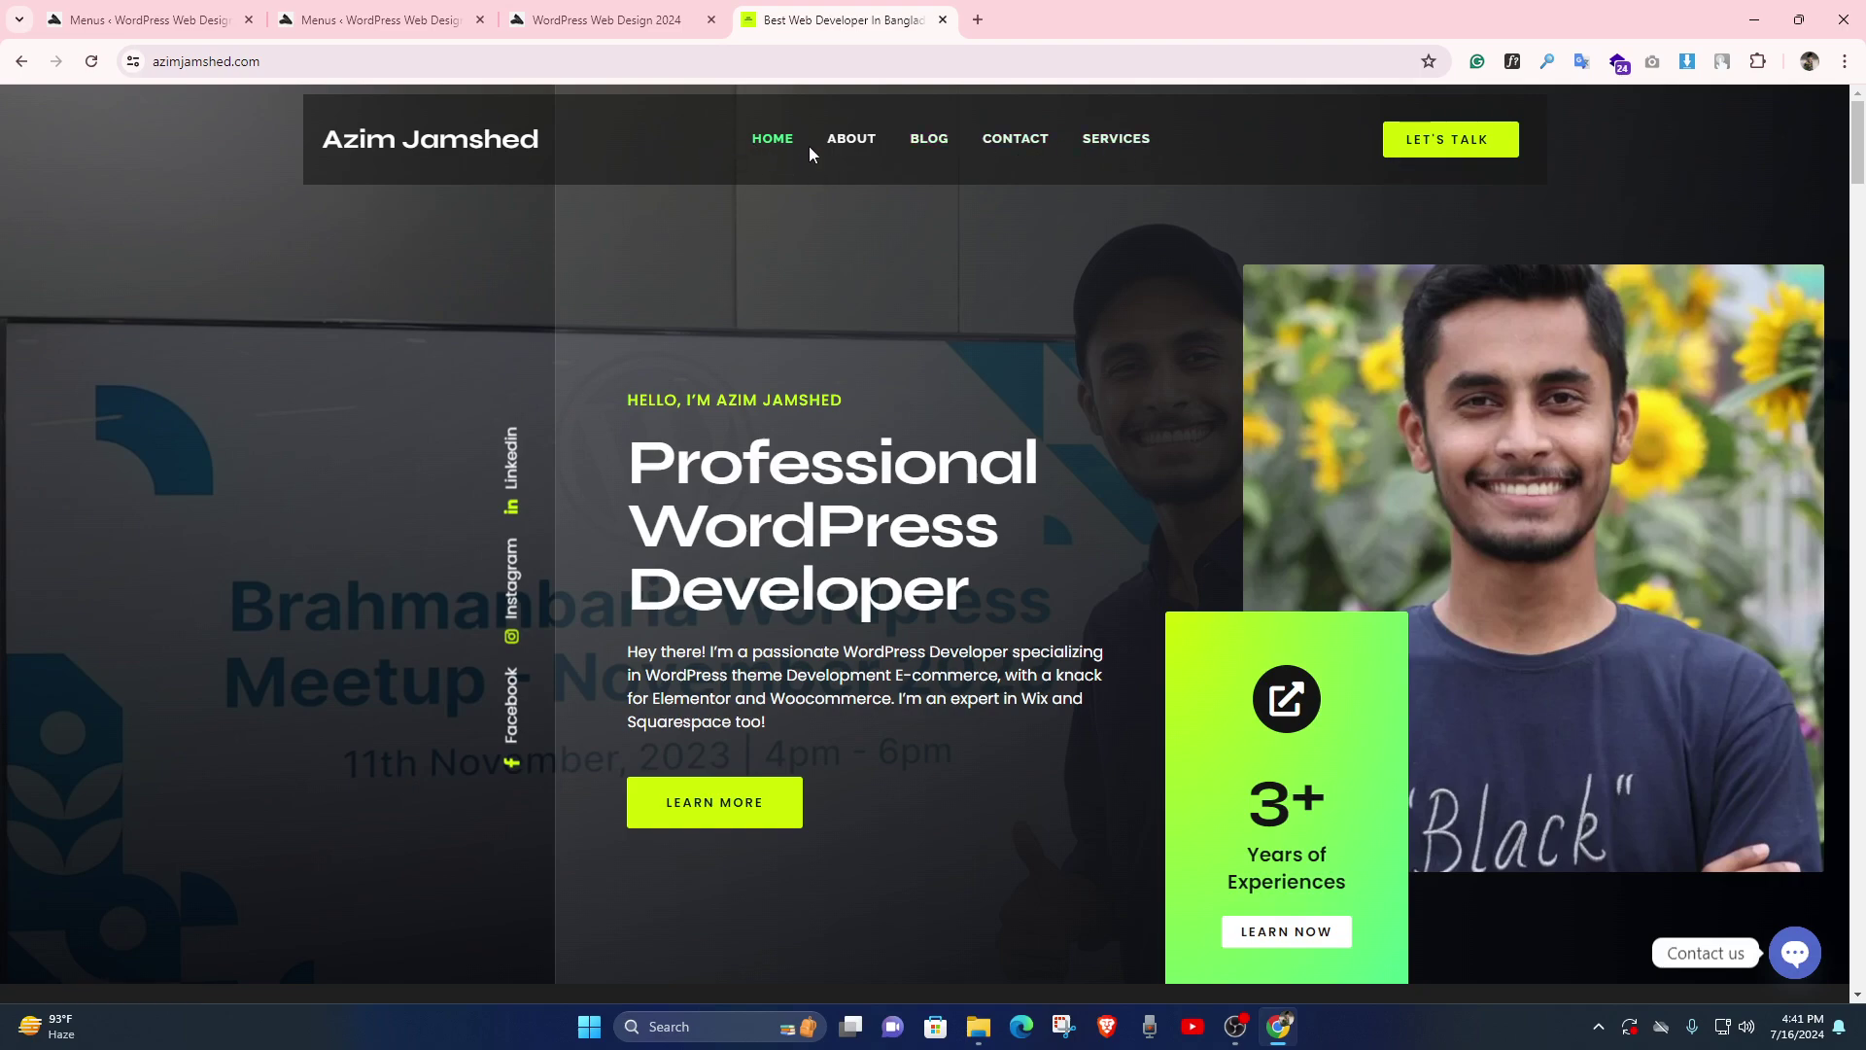
left_click(379, 19)
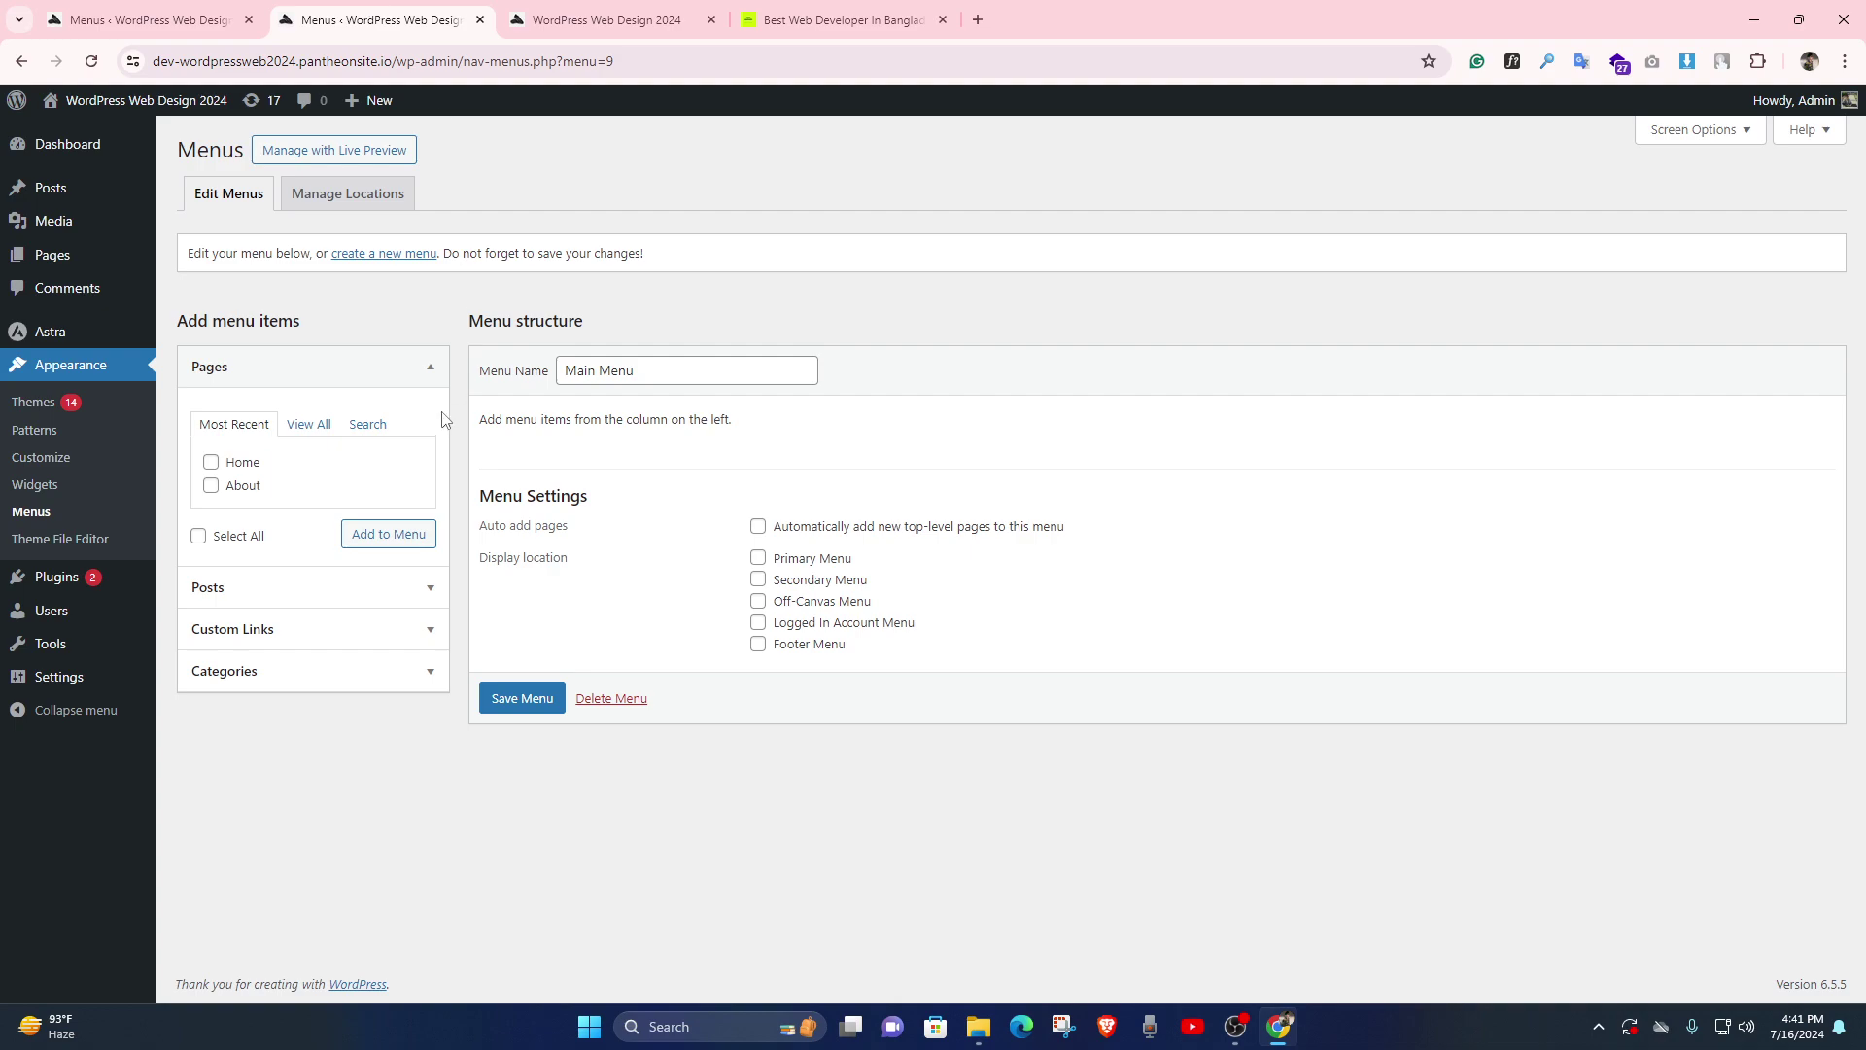
left_click(211, 462)
left_click(211, 485)
left_click(360, 538)
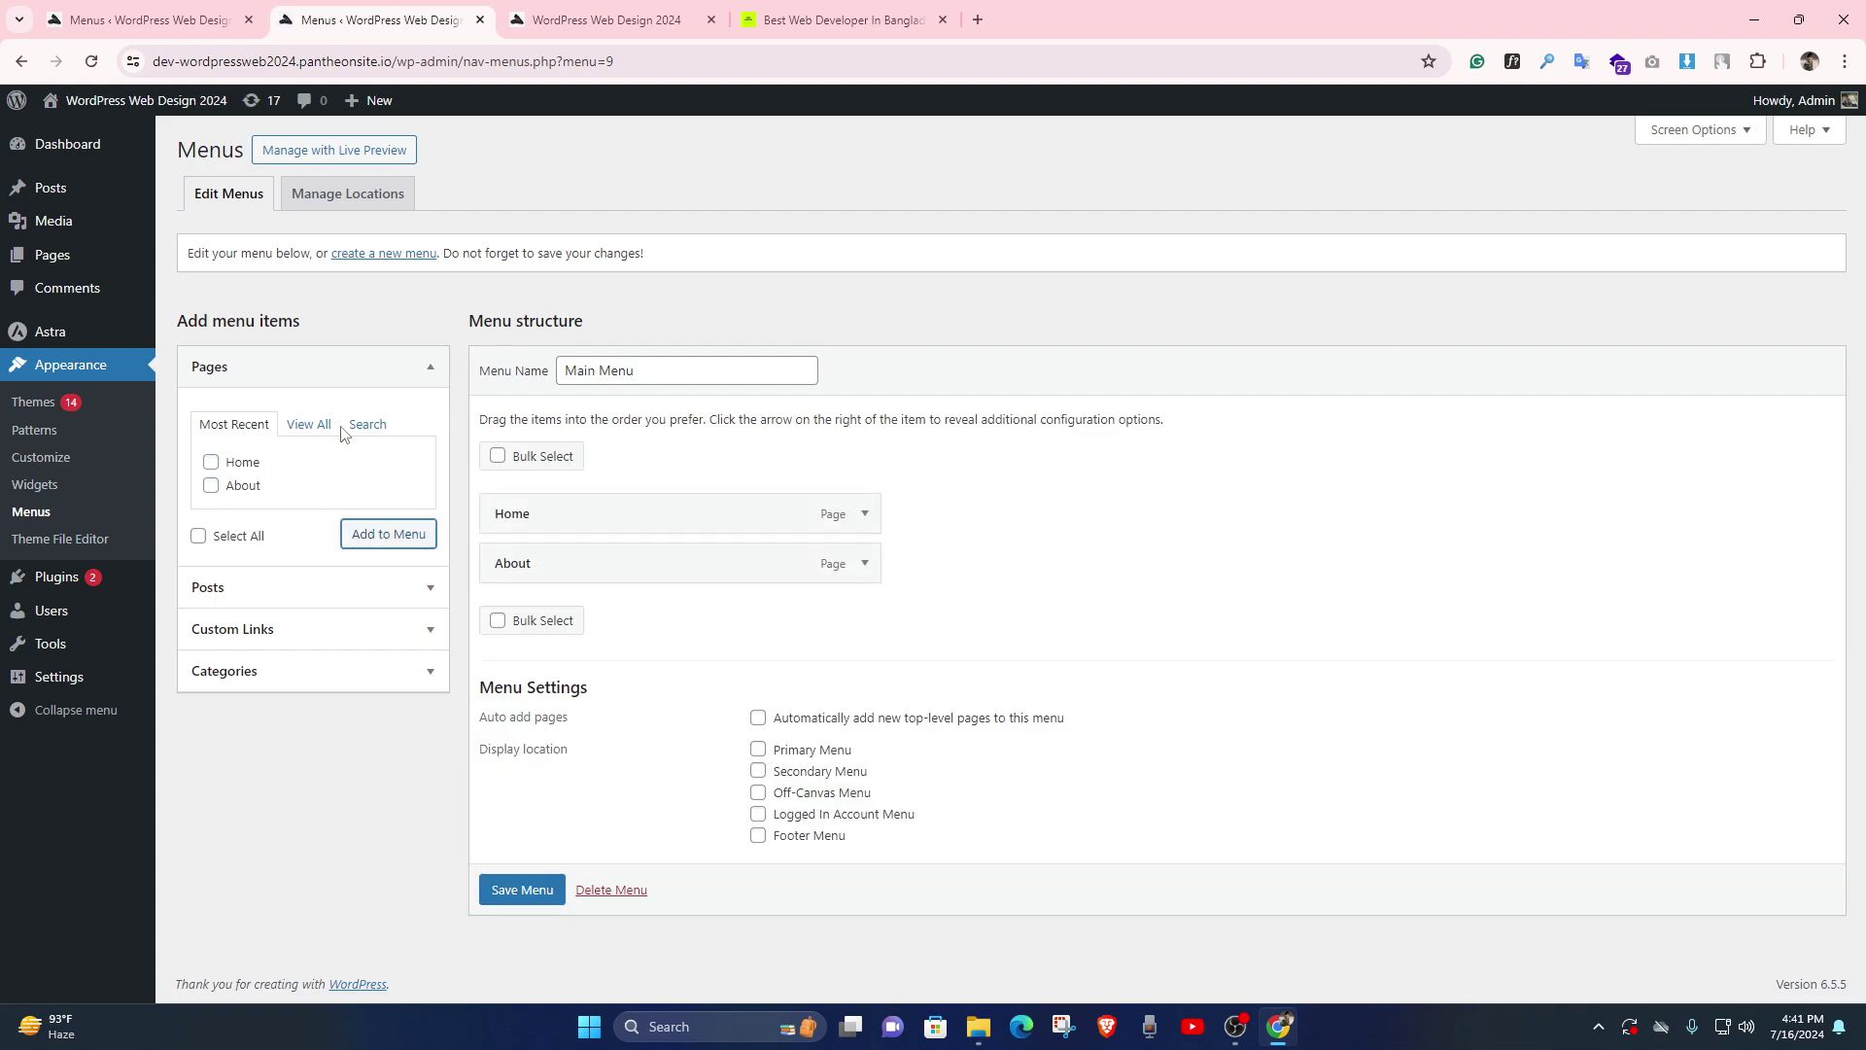
- Look through the full page list, the page search and the posts available as menu items
left_click(311, 425)
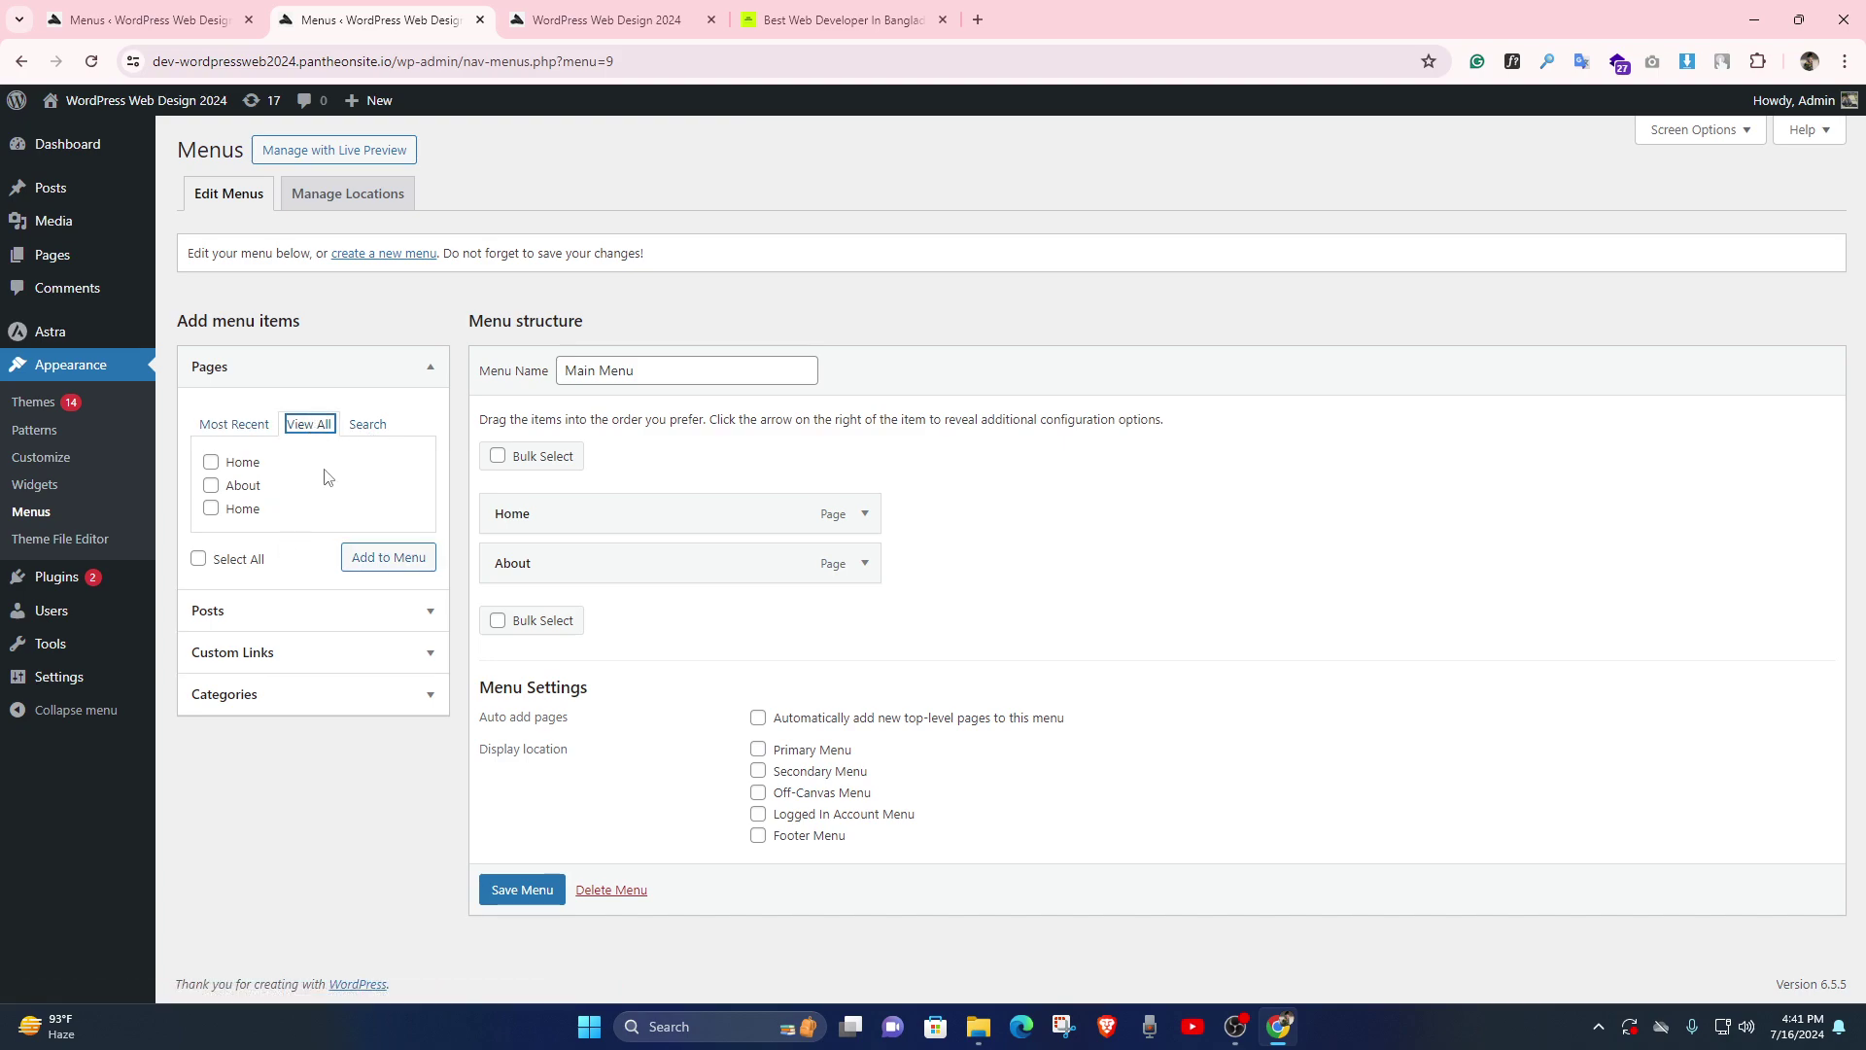
left_click(368, 425)
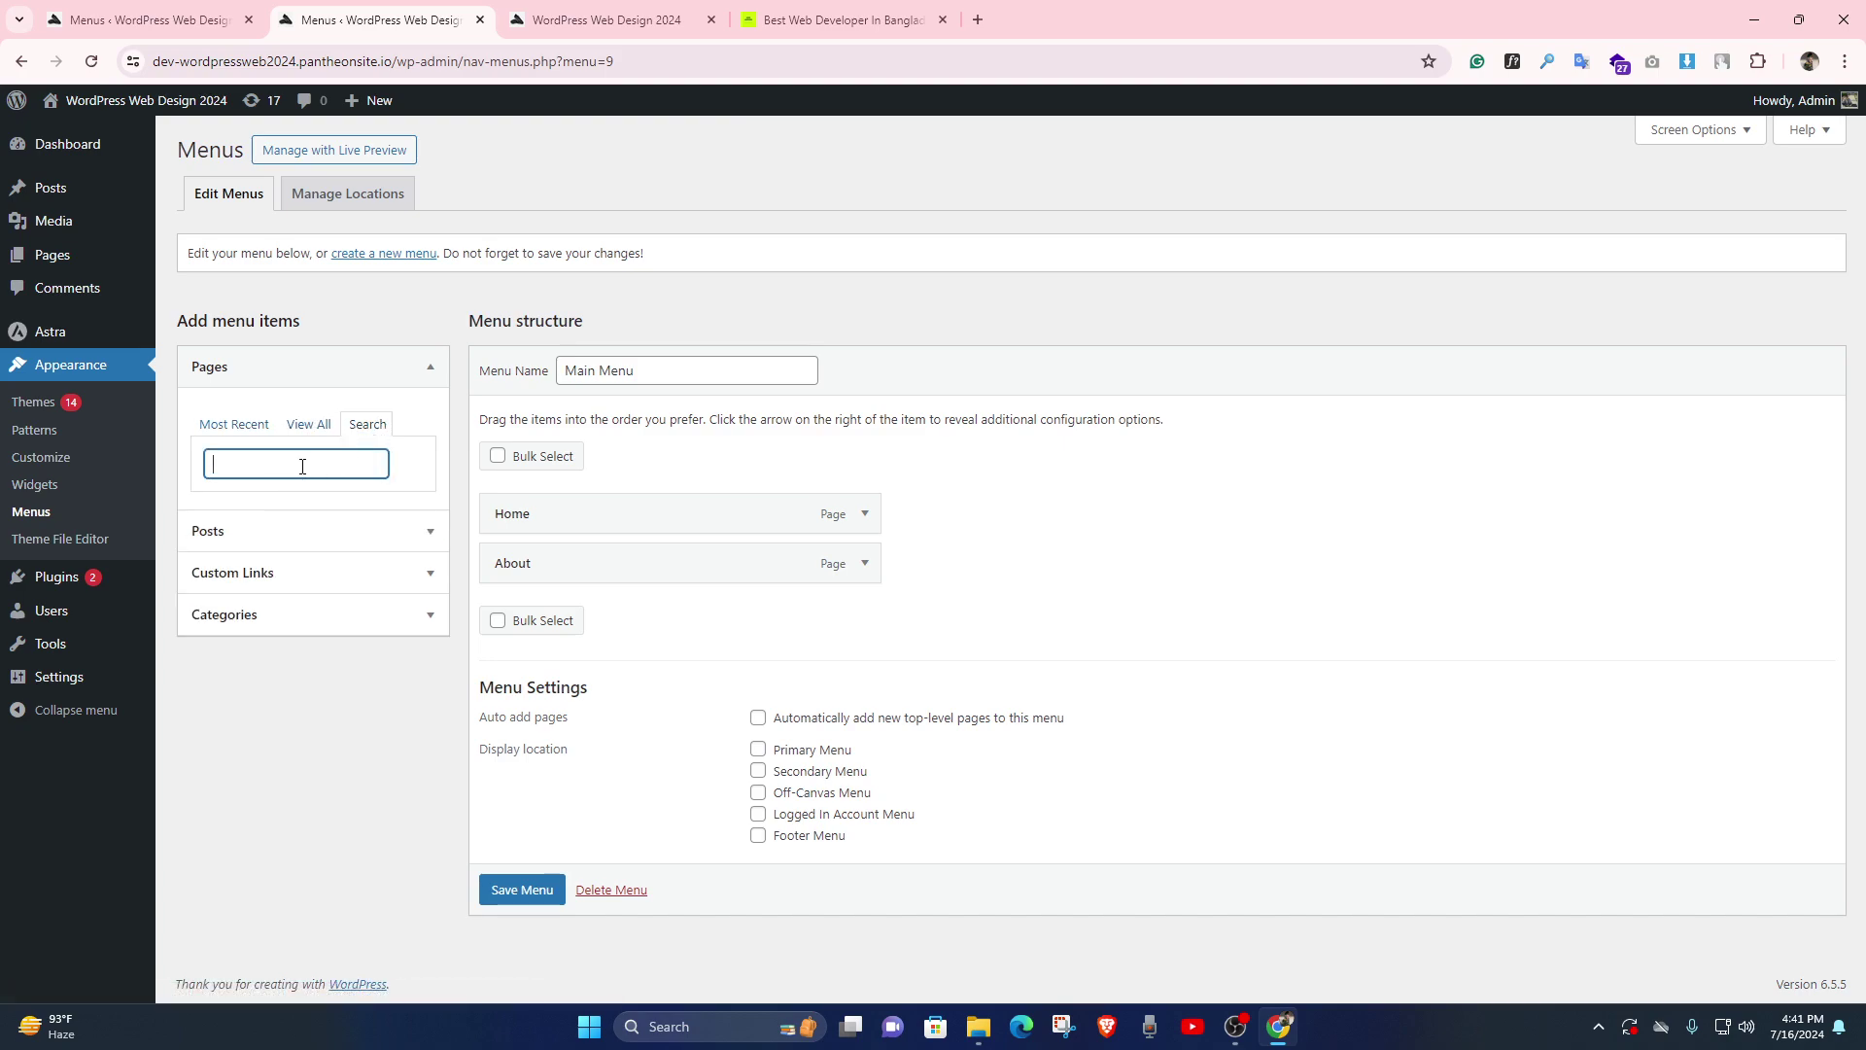
left_click(431, 373)
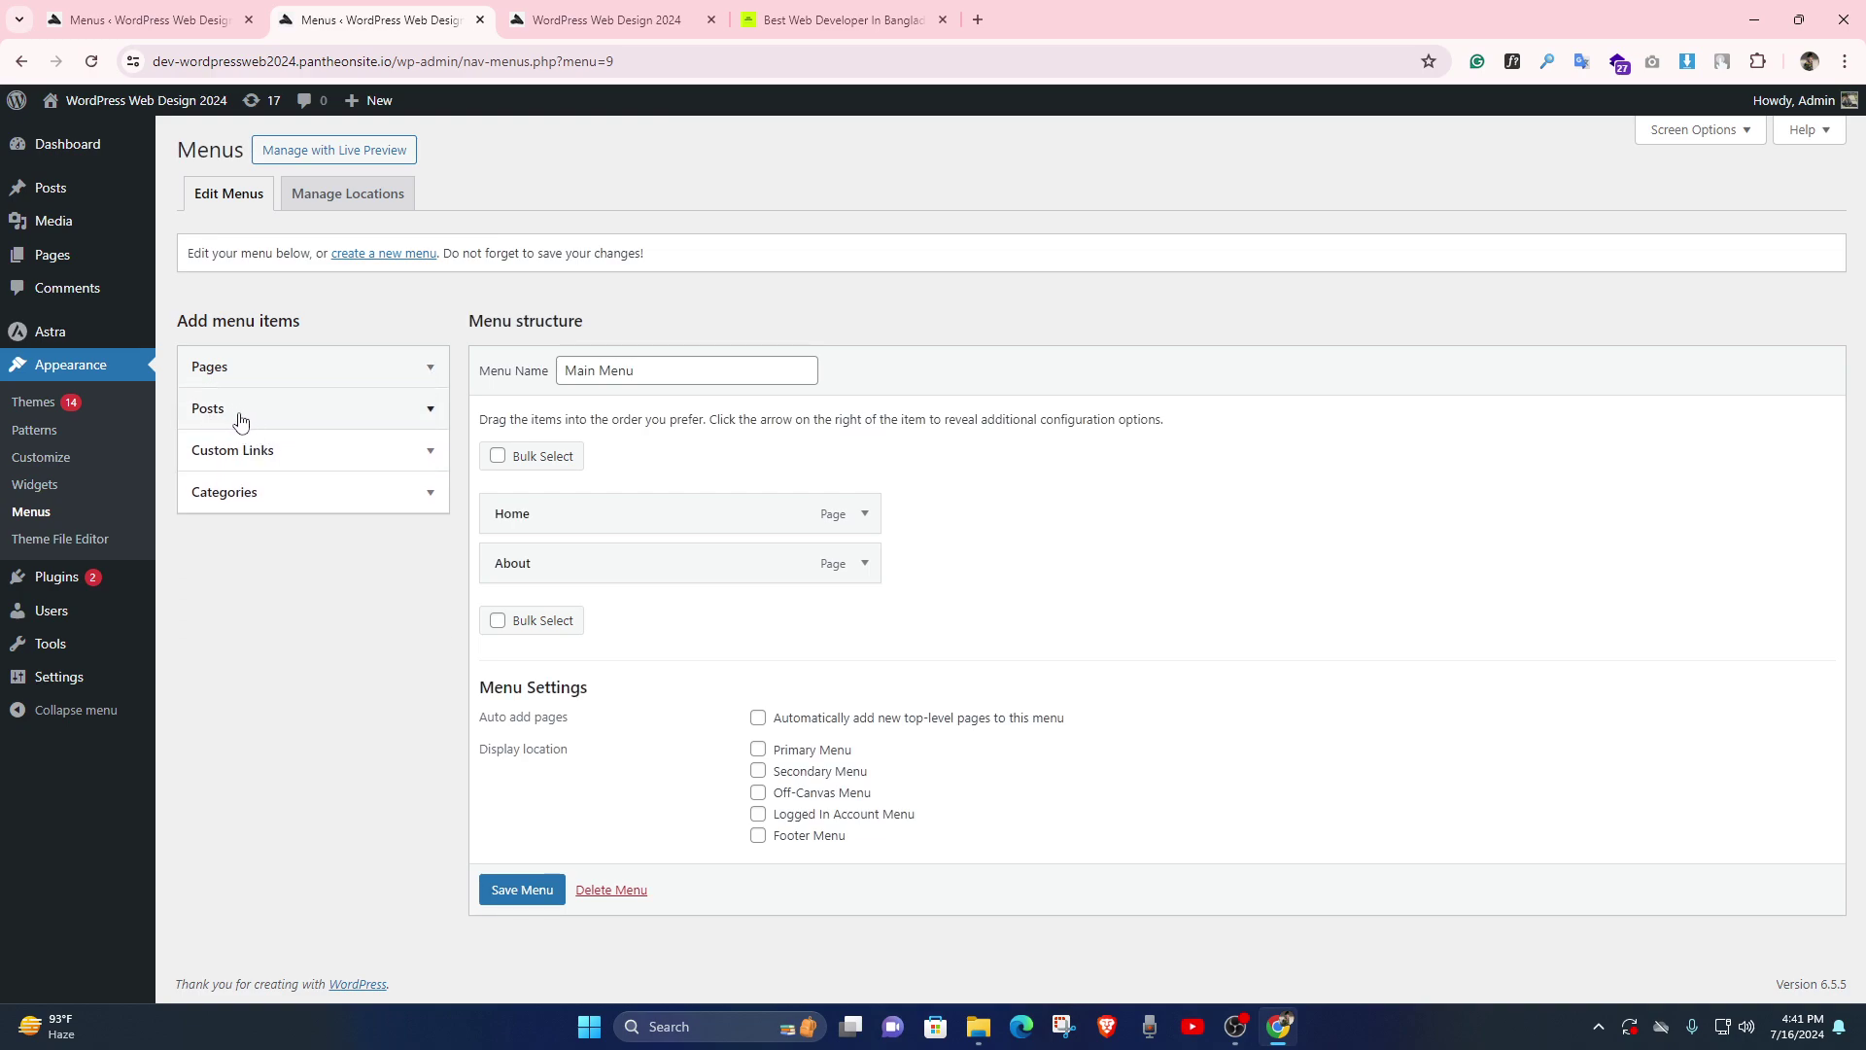
left_click(430, 410)
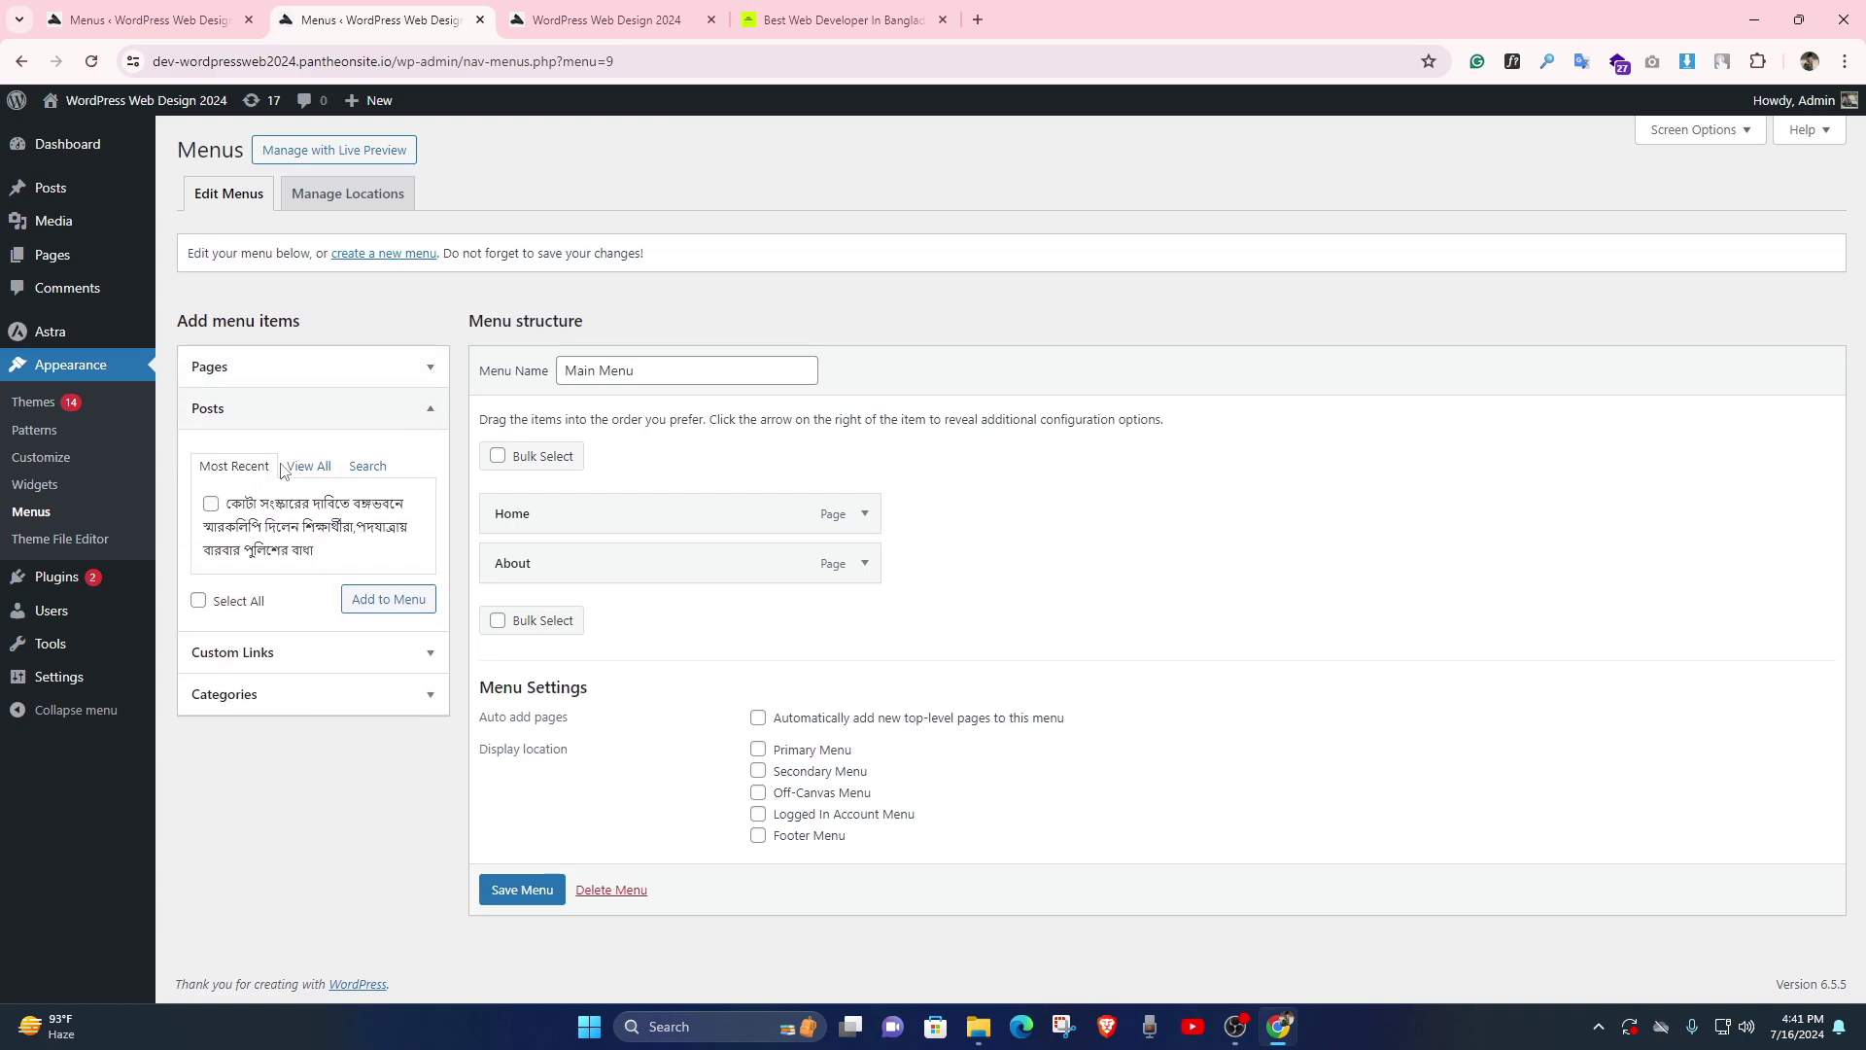
left_click(431, 409)
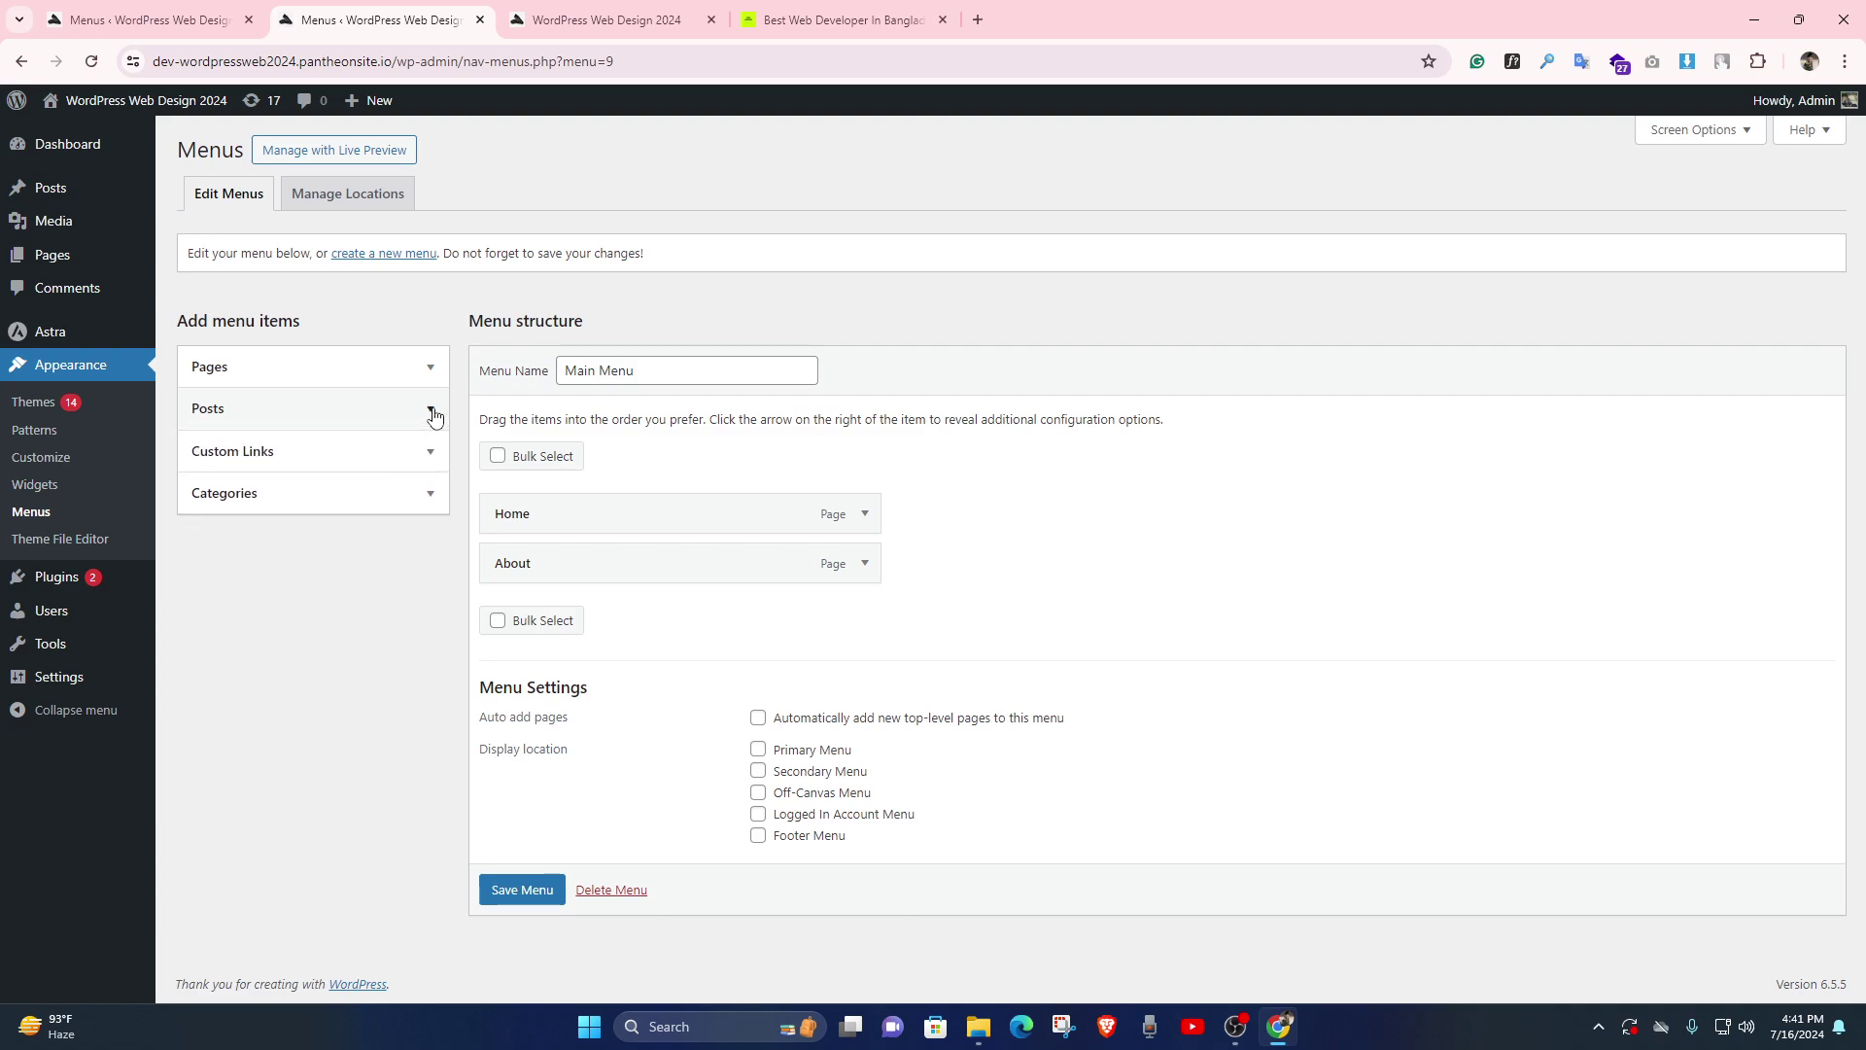
- Add a custom link to Main Menu using the portfolio website's copied URL and the developer's first name as link text
left_click(434, 458)
left_click(322, 520)
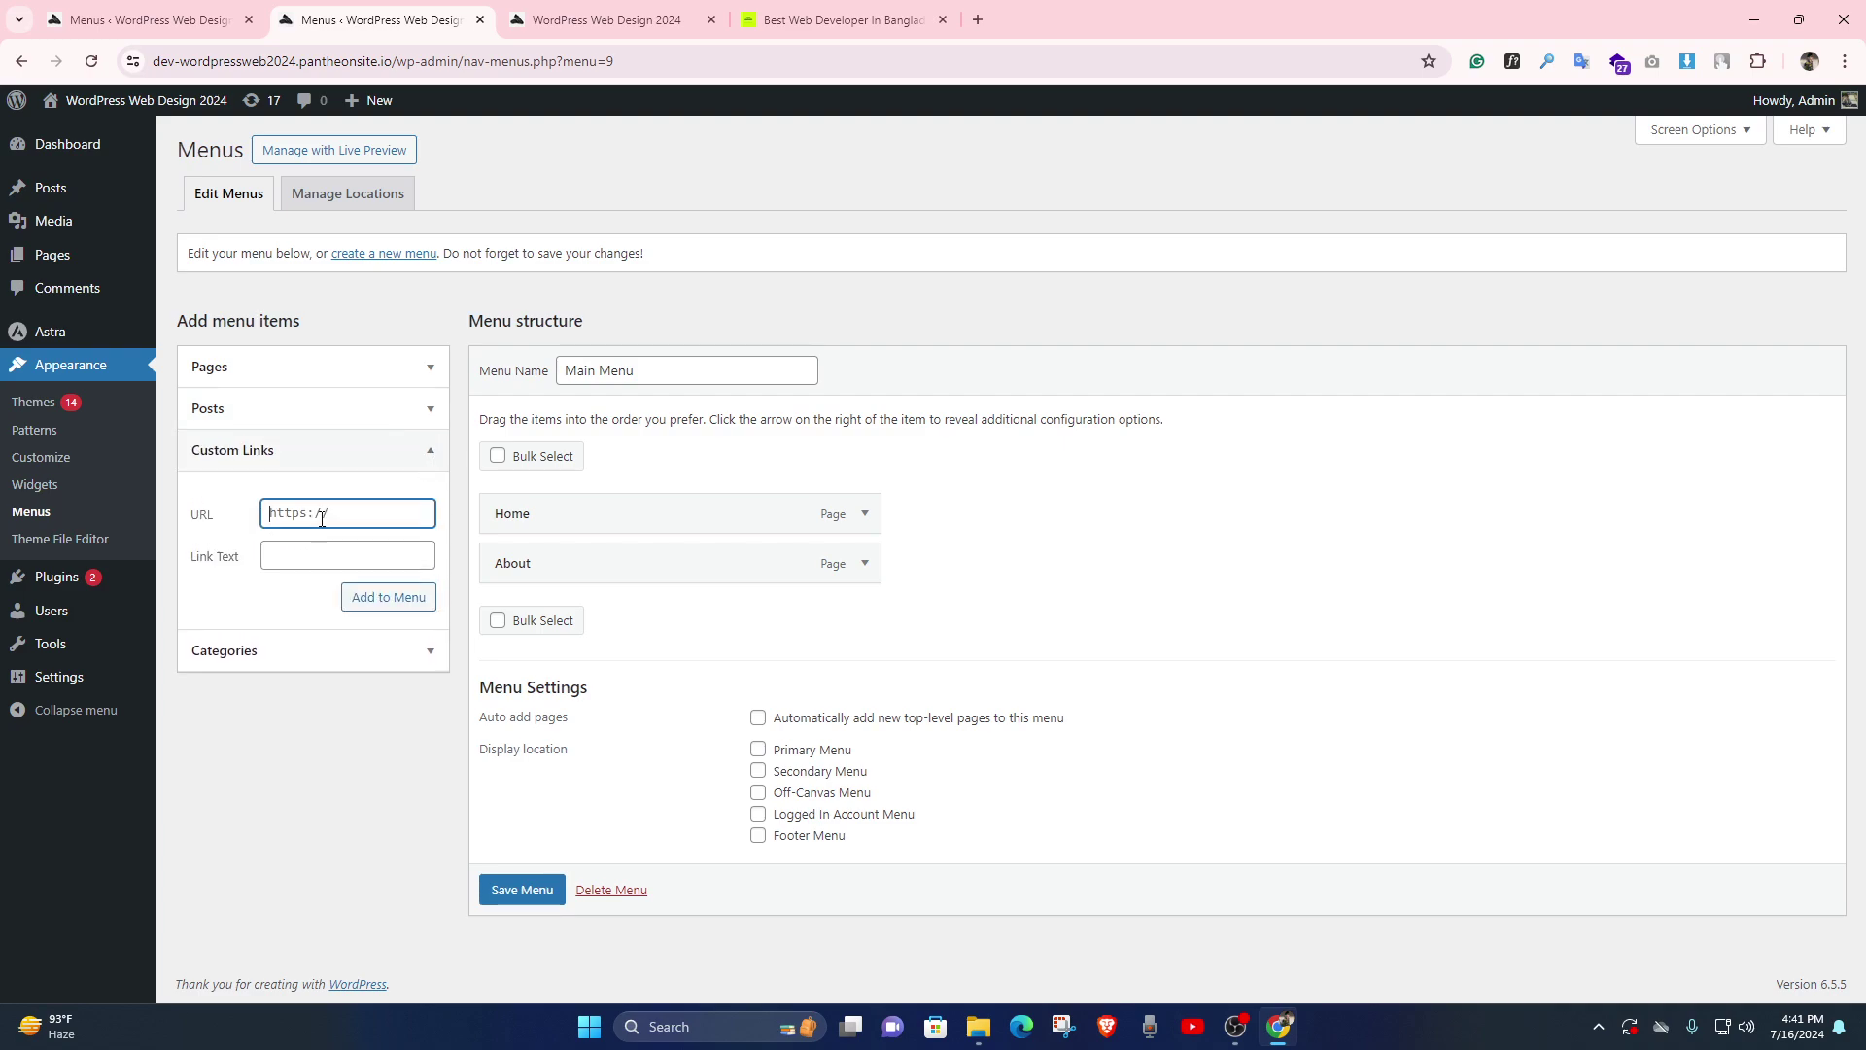
left_click(836, 19)
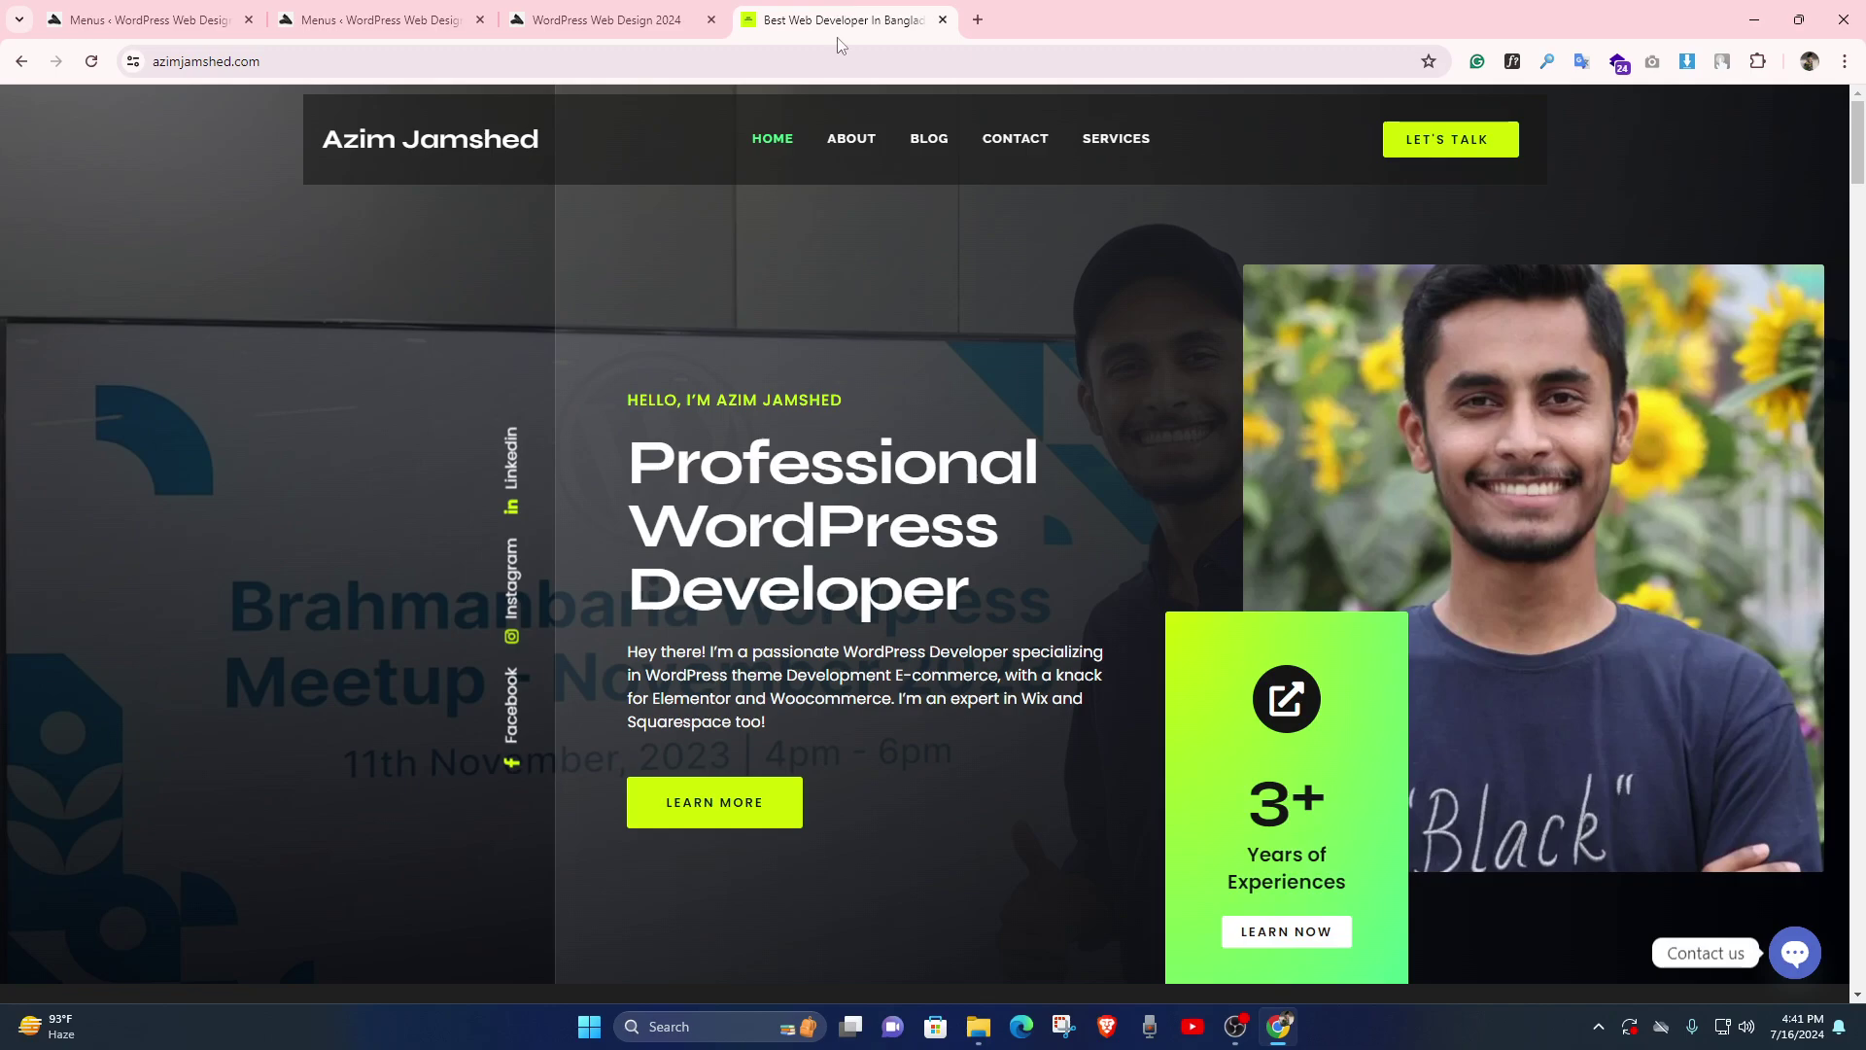
double_click(727, 64)
key("ctrl+a")
key("ctrl+c")
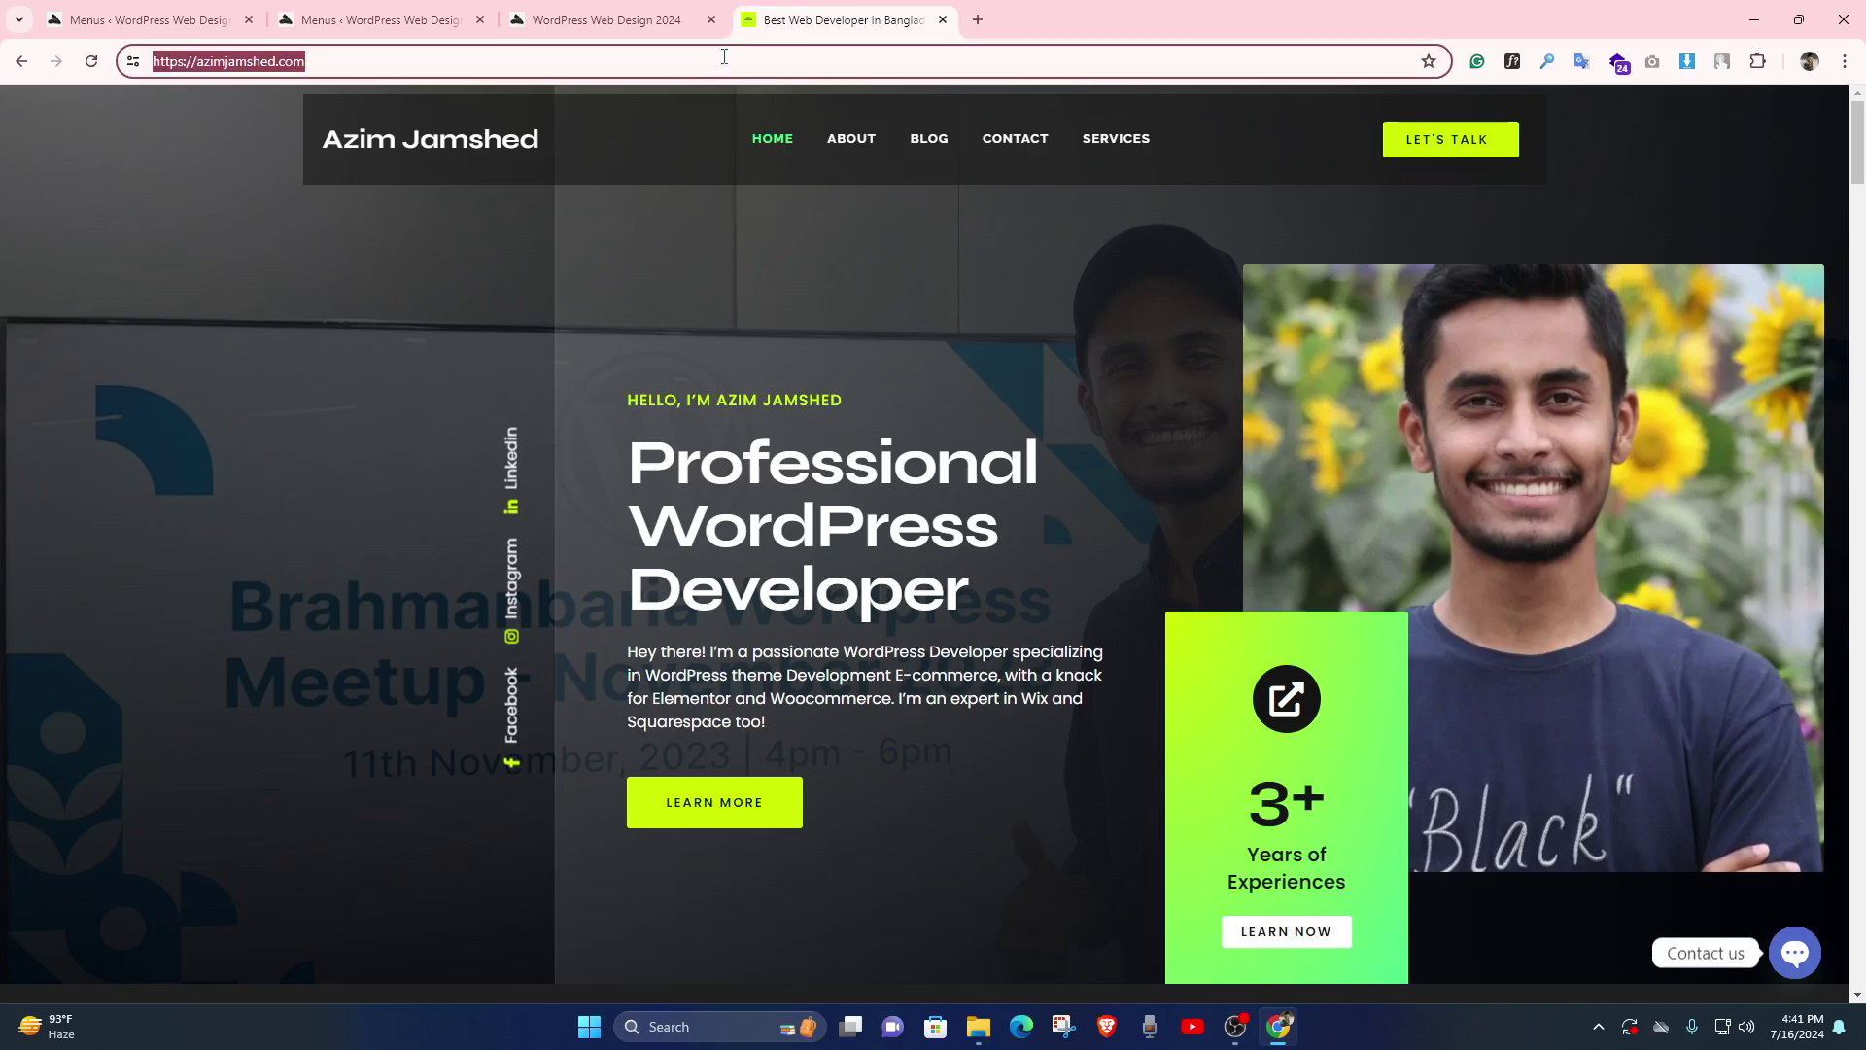
left_click(379, 20)
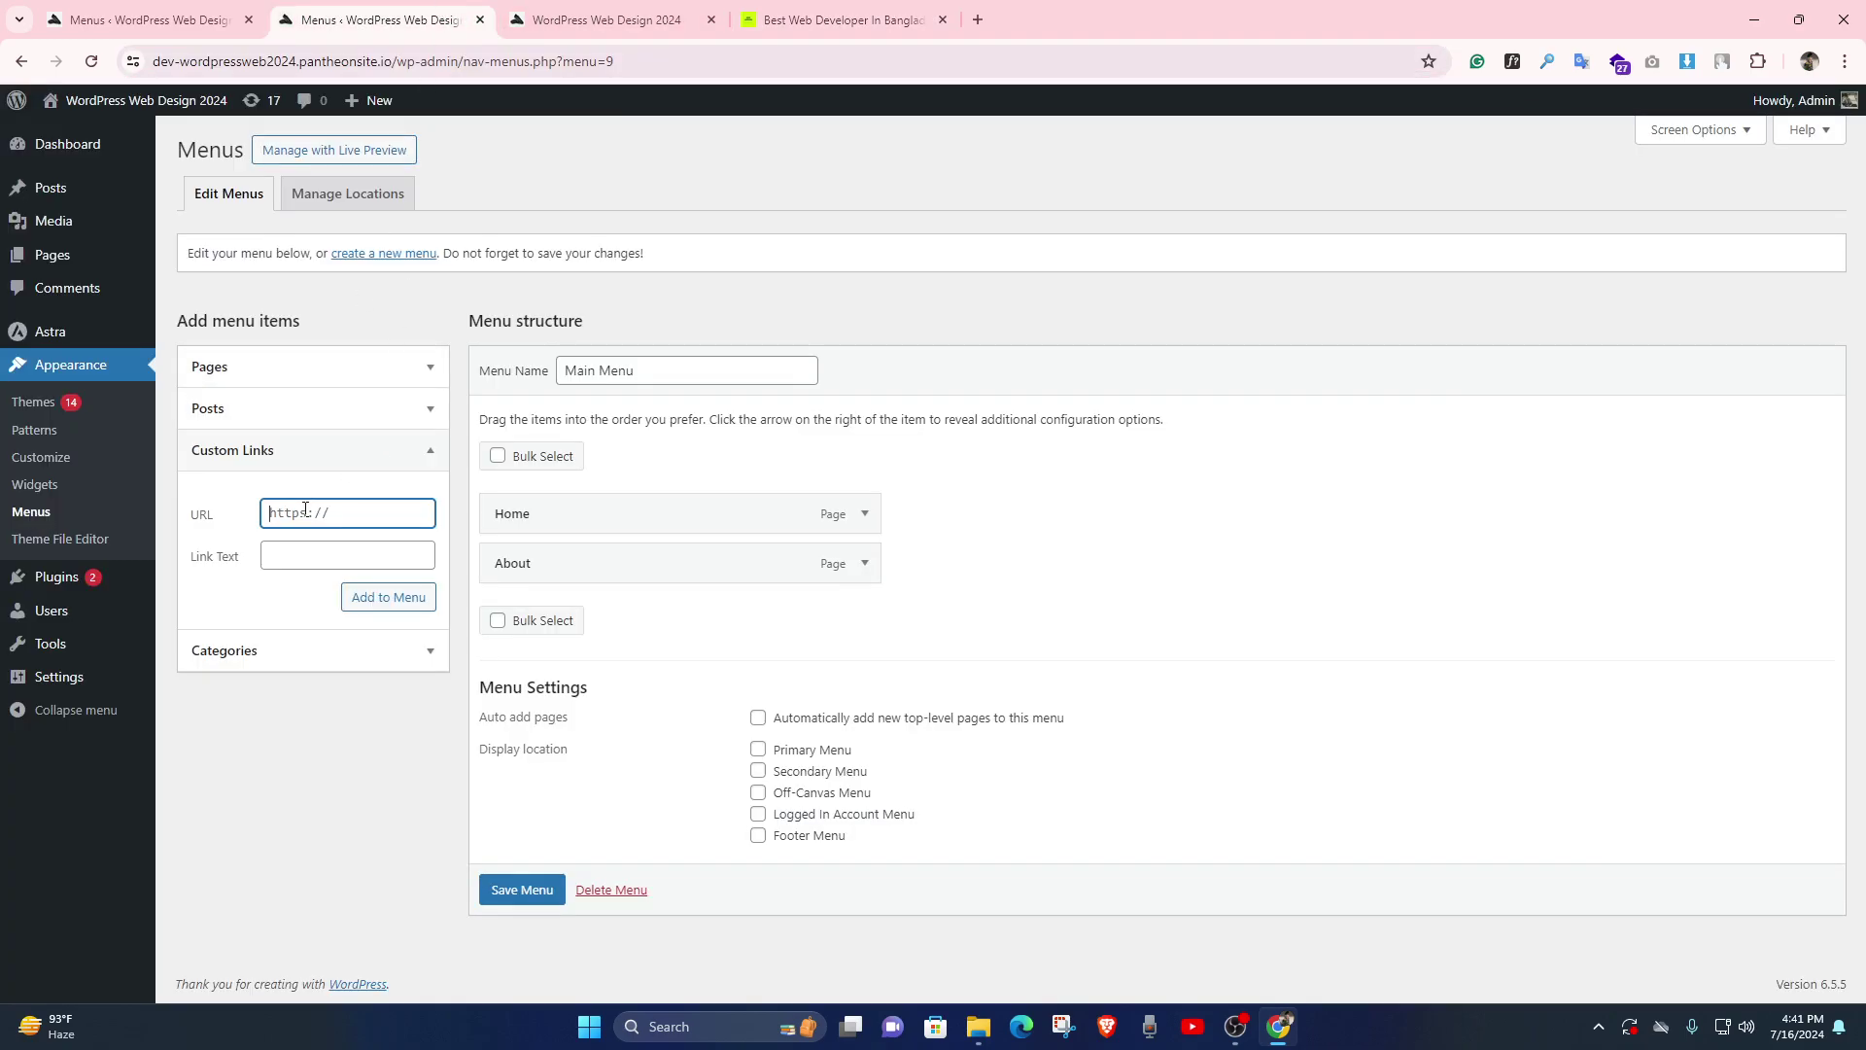
key("ctrl+v")
left_click(290, 564)
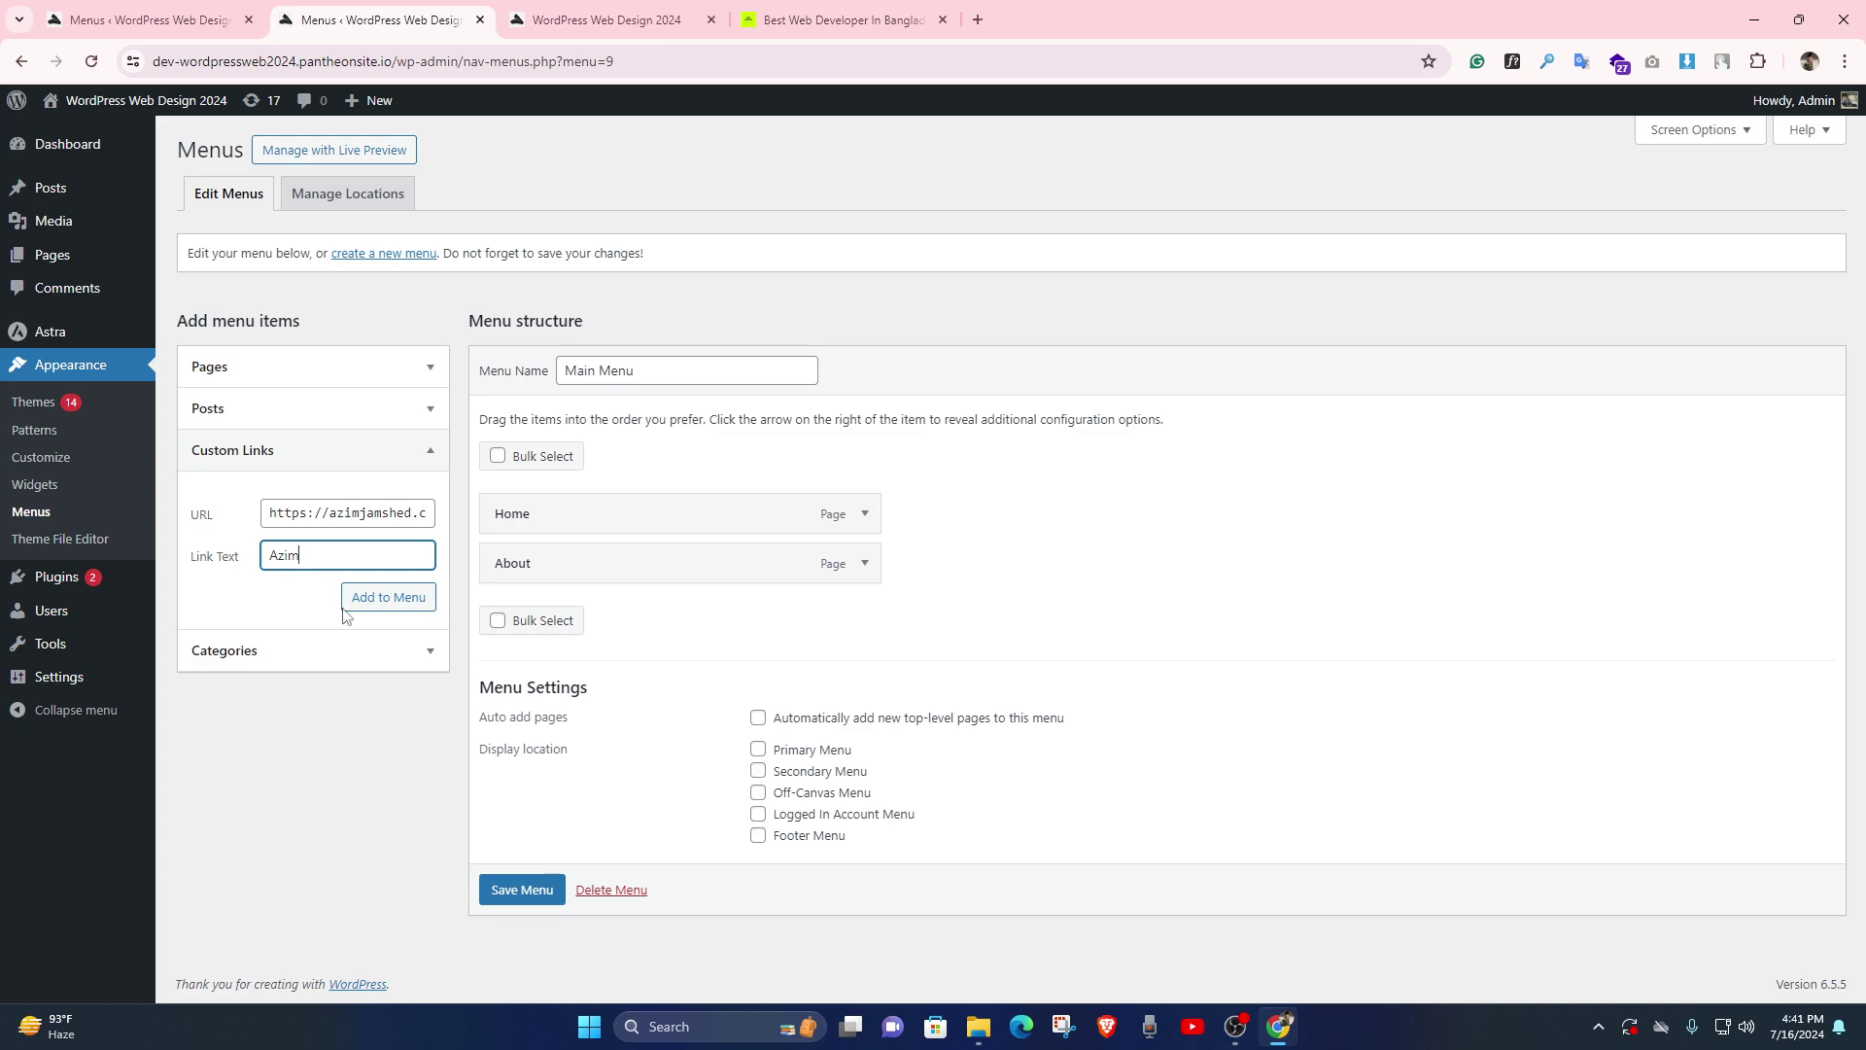
left_click(380, 610)
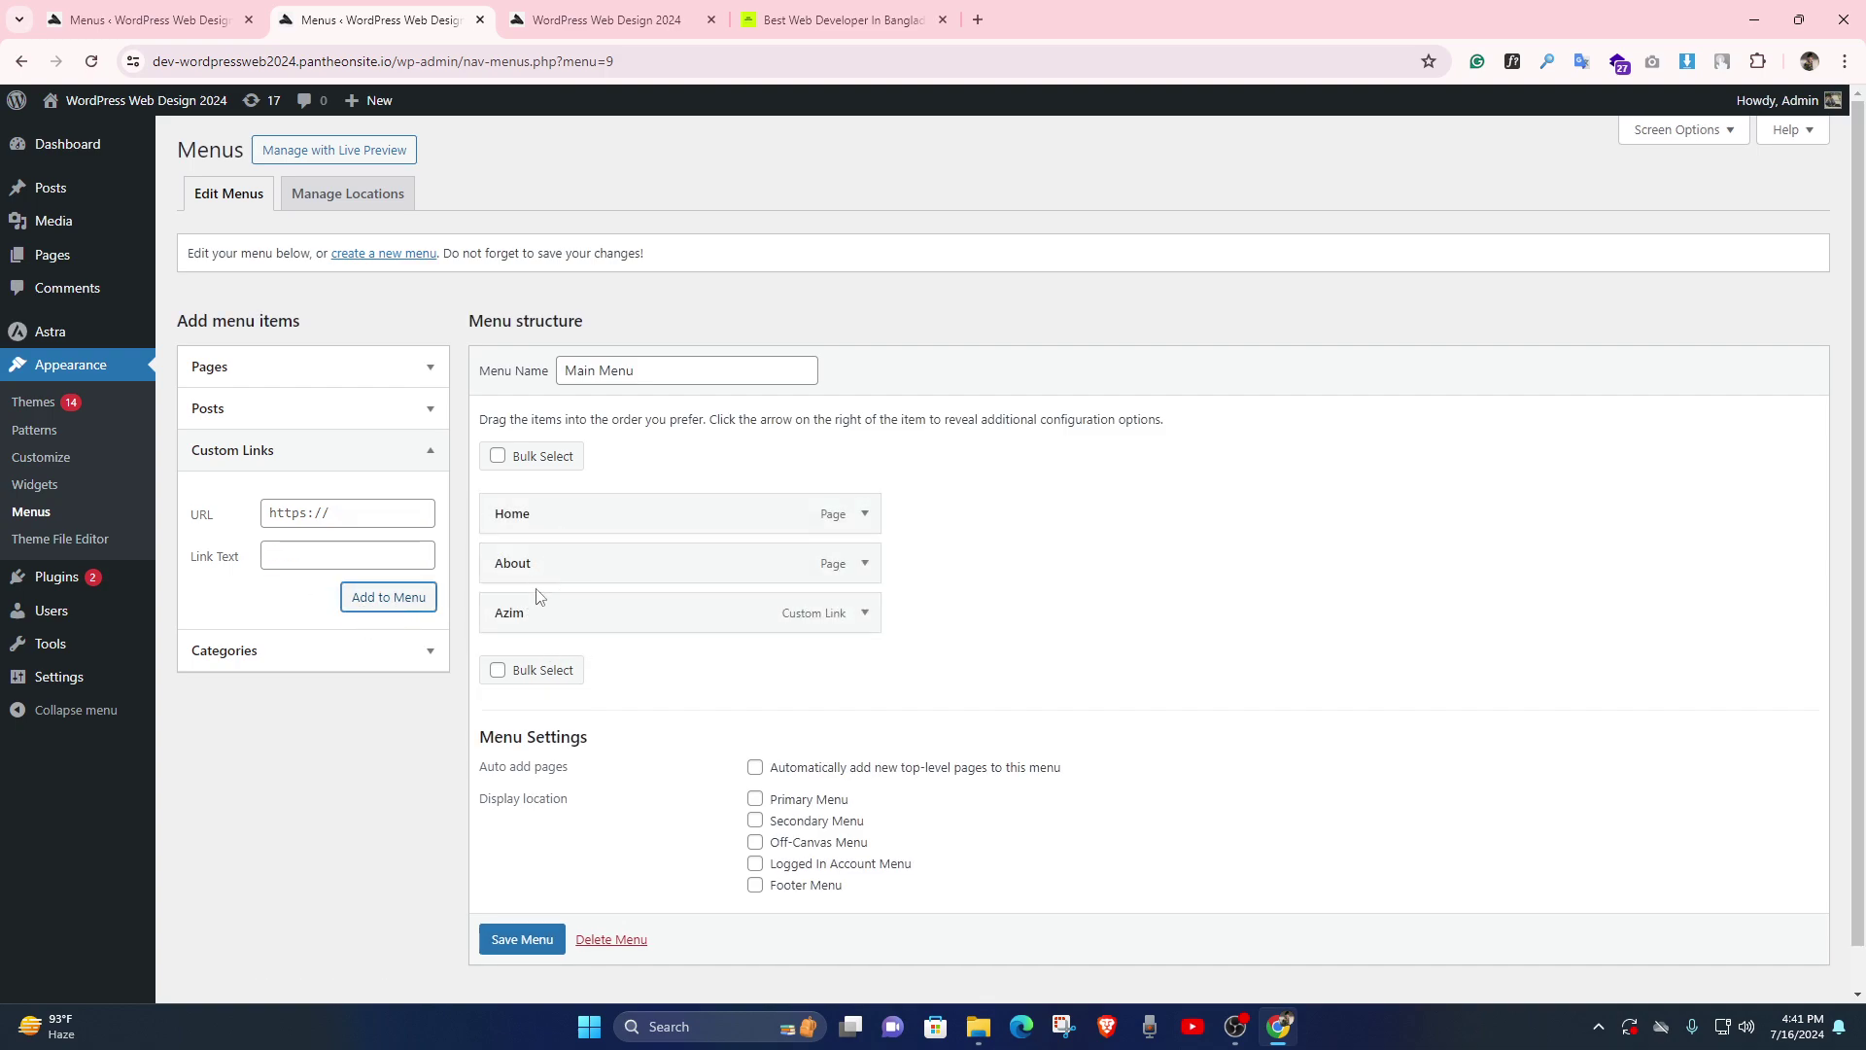
- Add the সর্বশেষ category to Main Menu
left_click(432, 652)
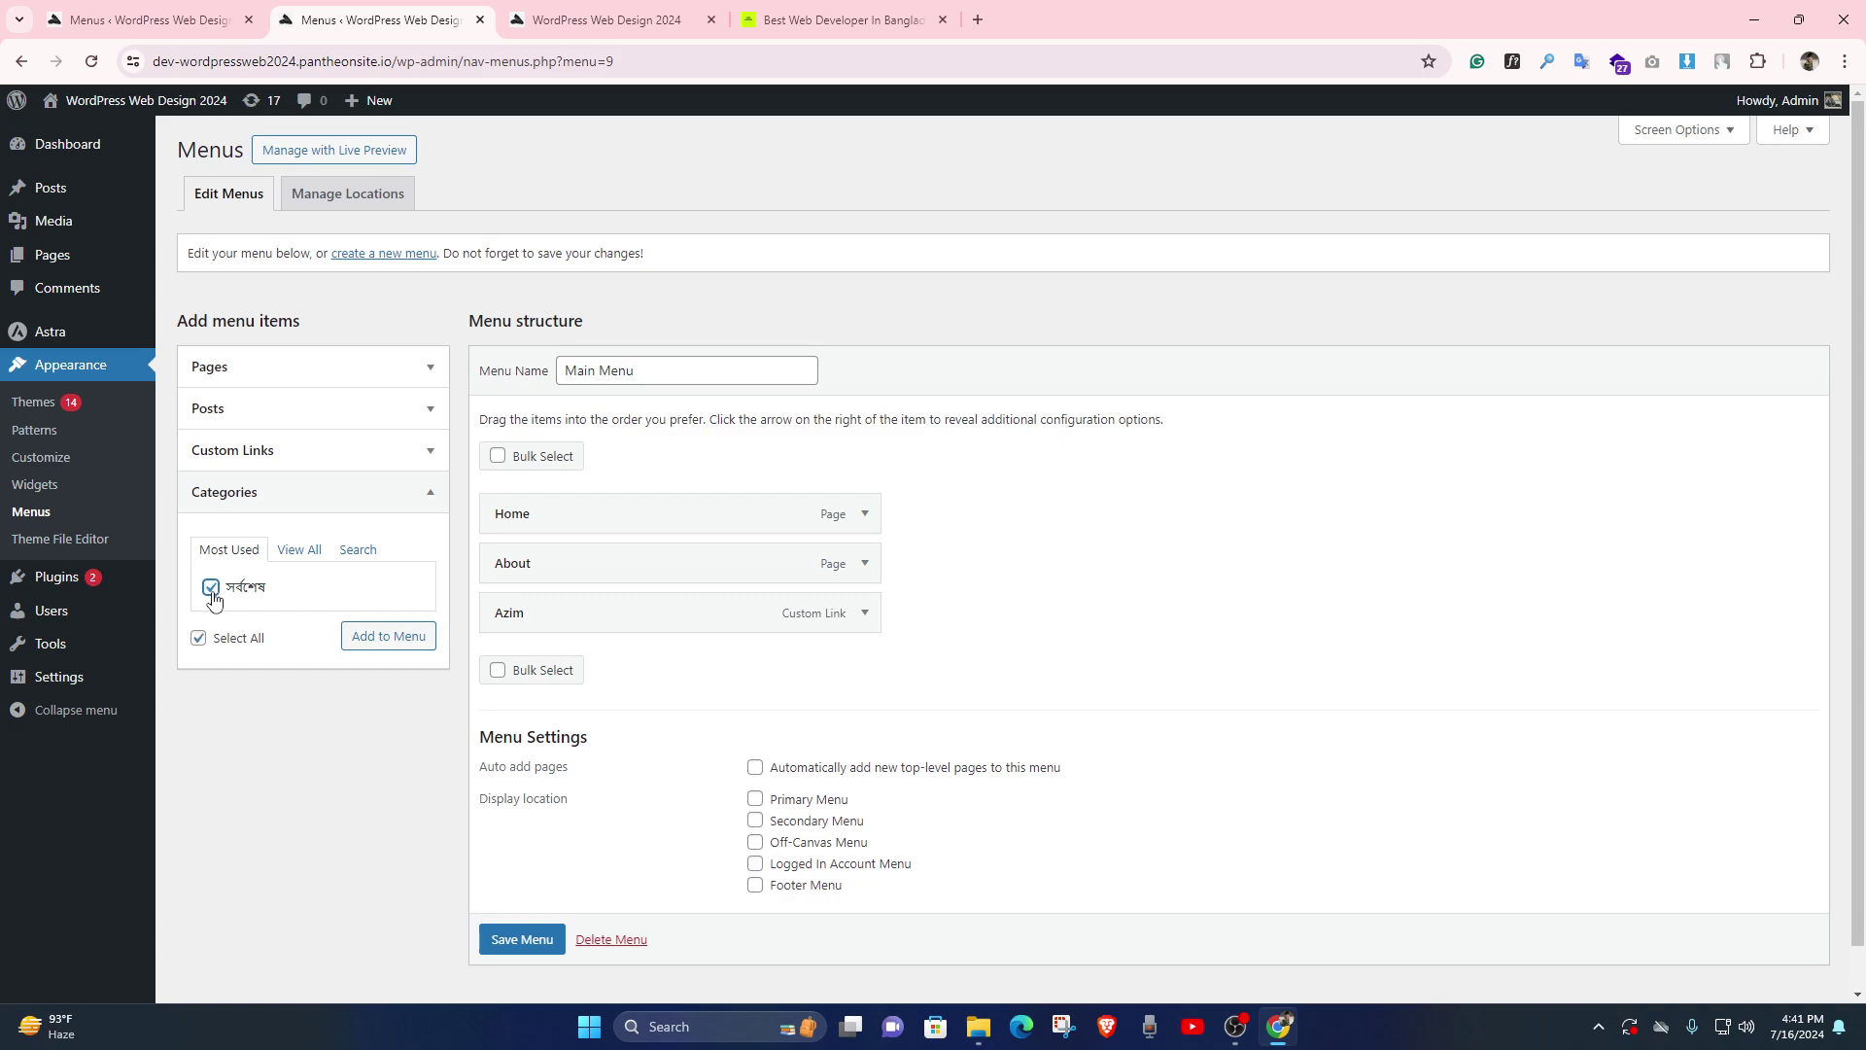
left_click(368, 638)
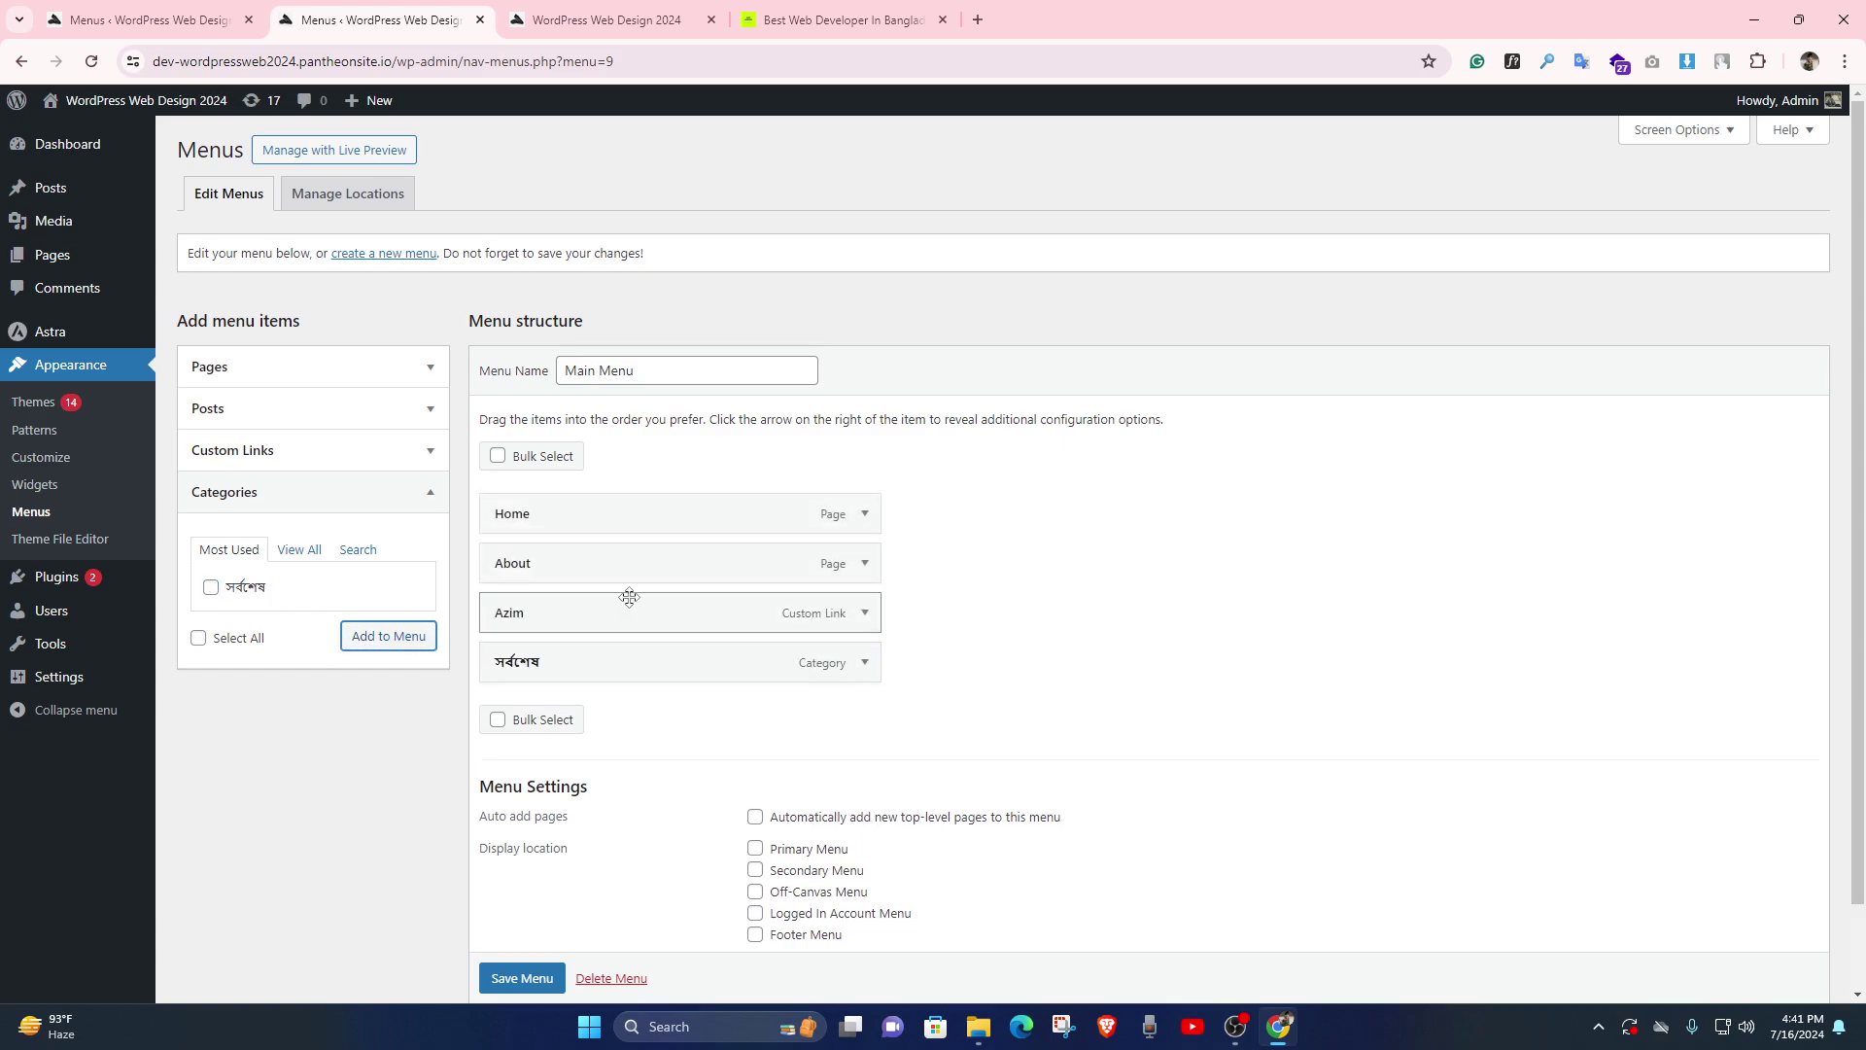
- Assign Main Menu to the Primary Menu display location and save the menu
scroll(680, 584, "down", 1)
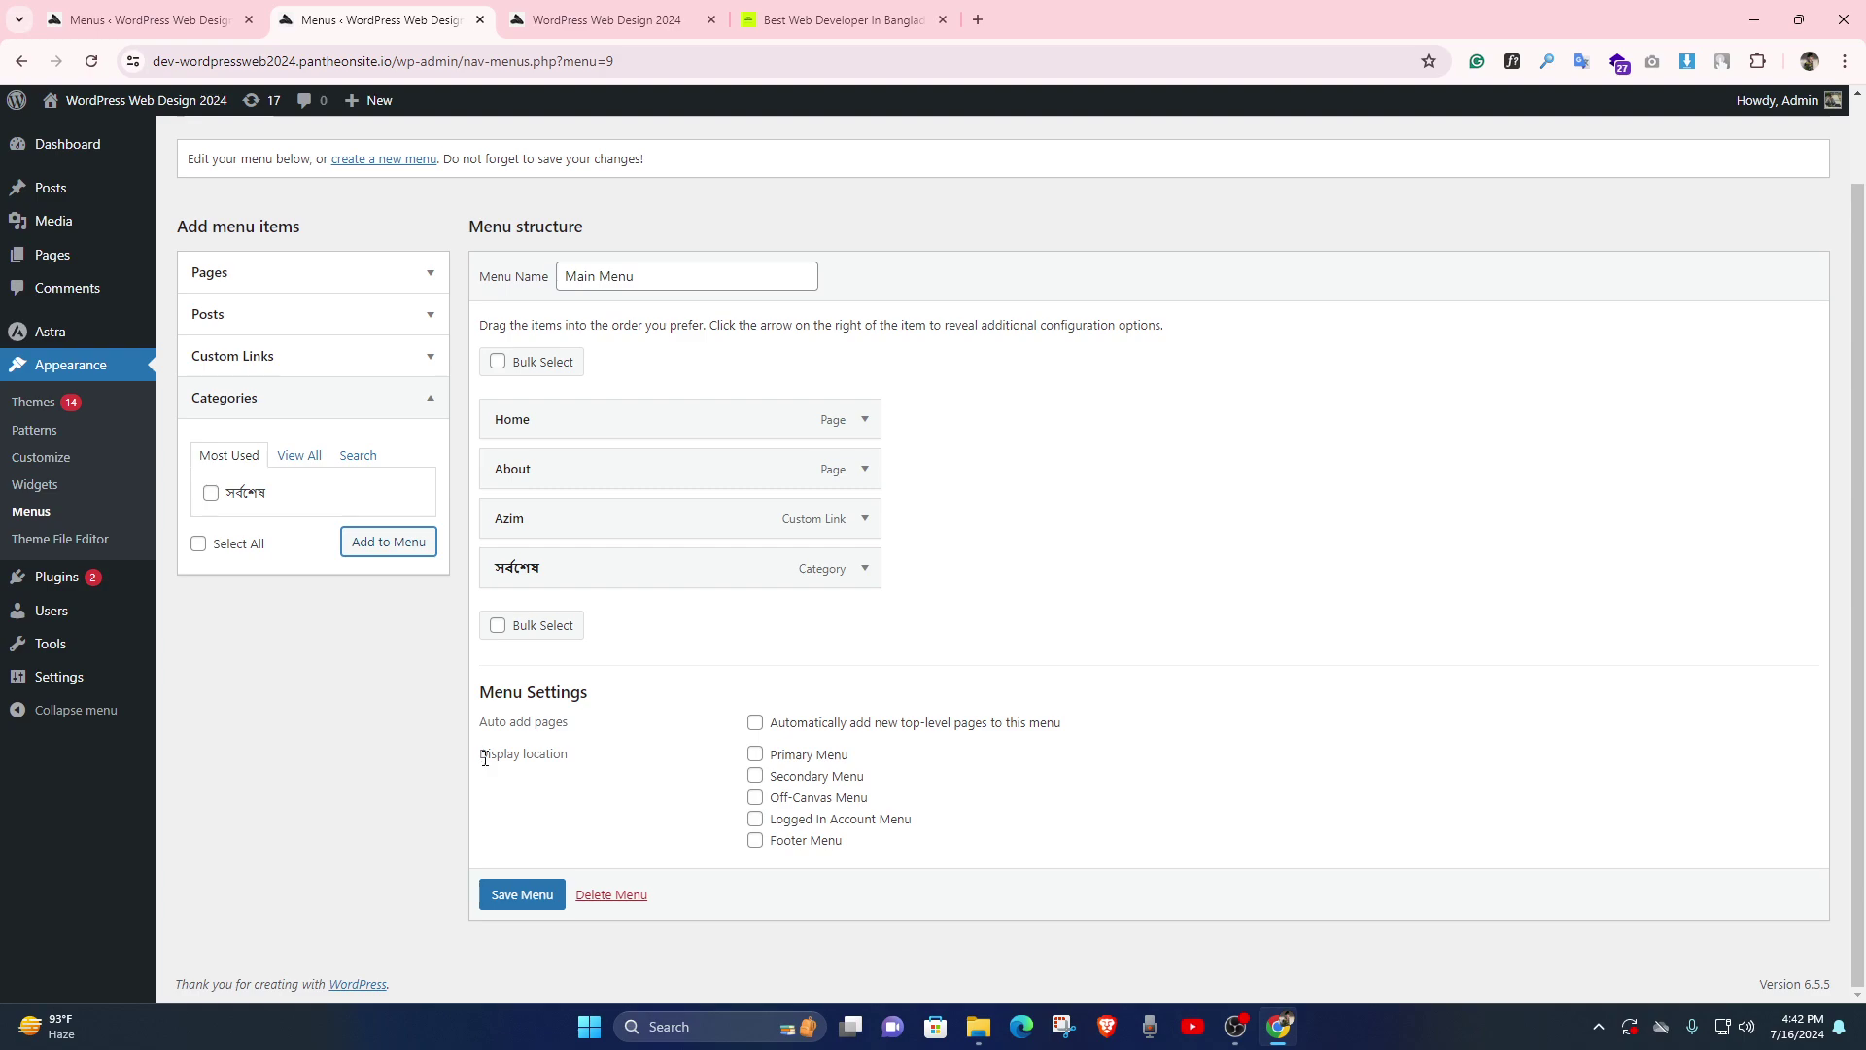
left_click_drag(481, 757, 570, 756)
left_click(549, 772)
left_click(600, 20)
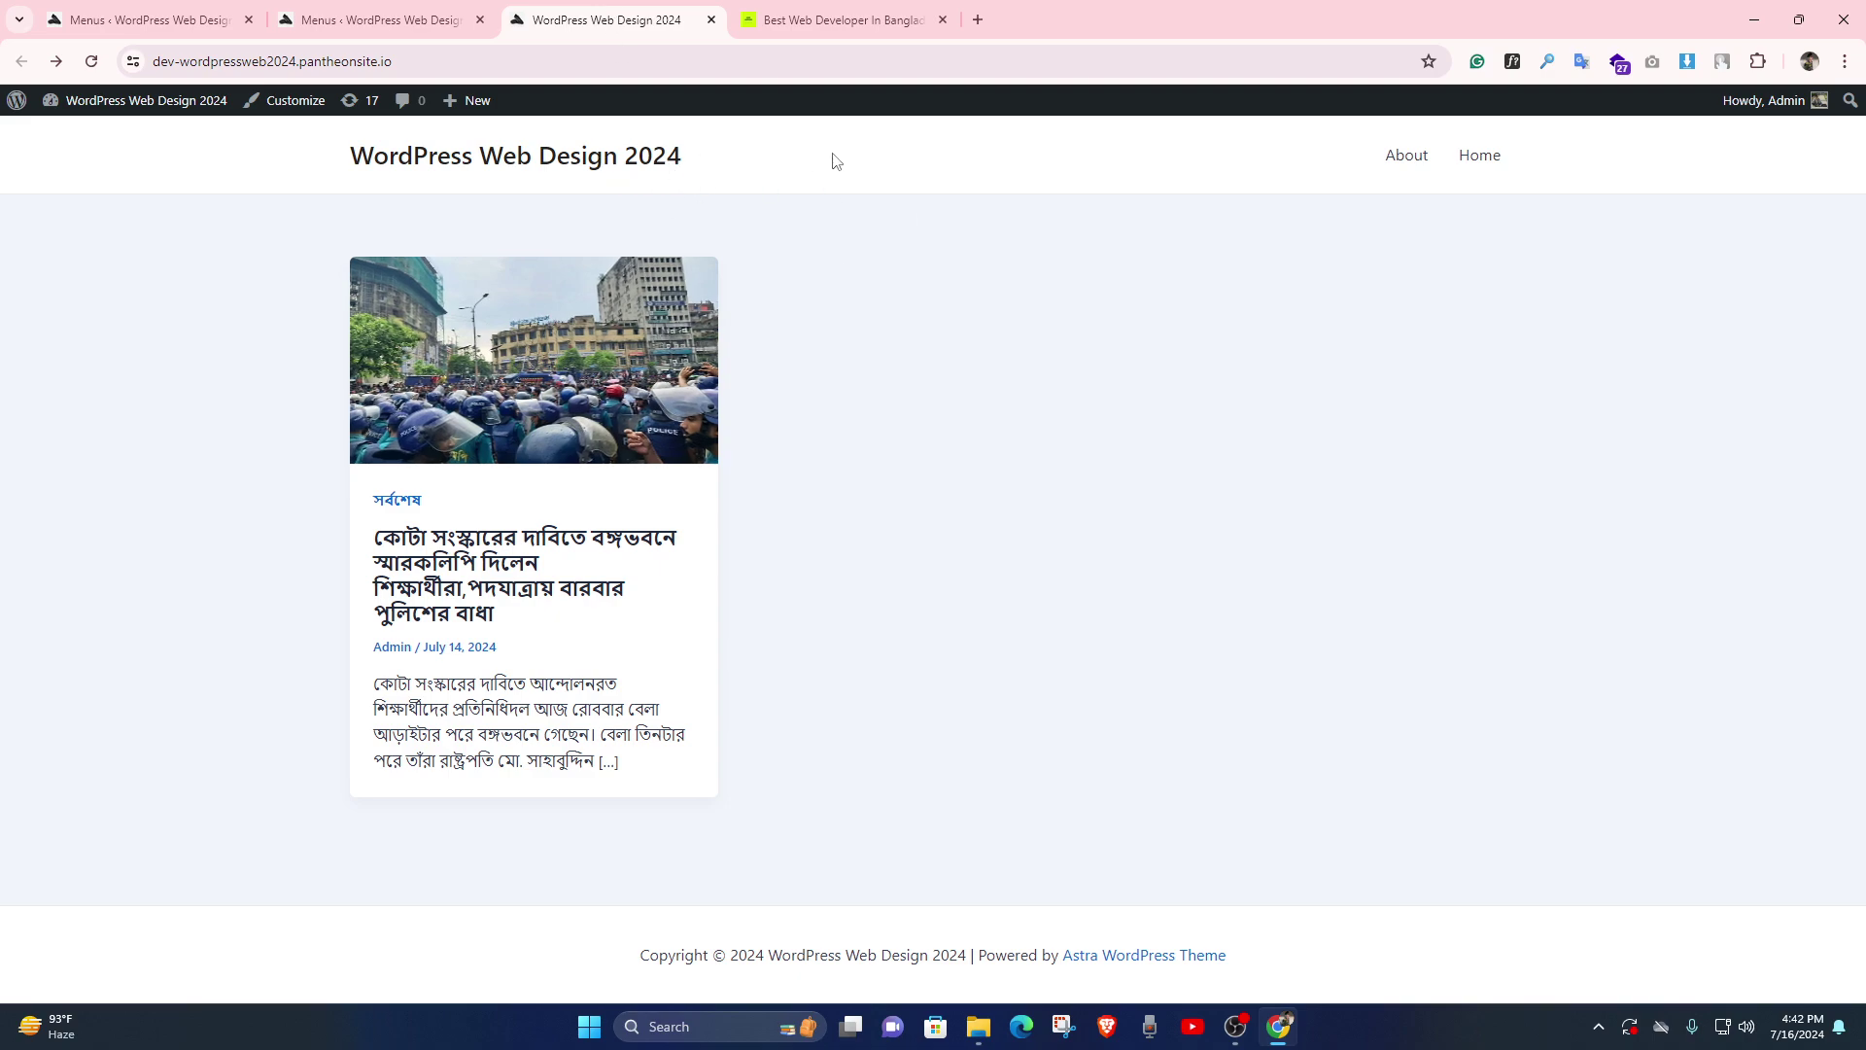
left_click(379, 19)
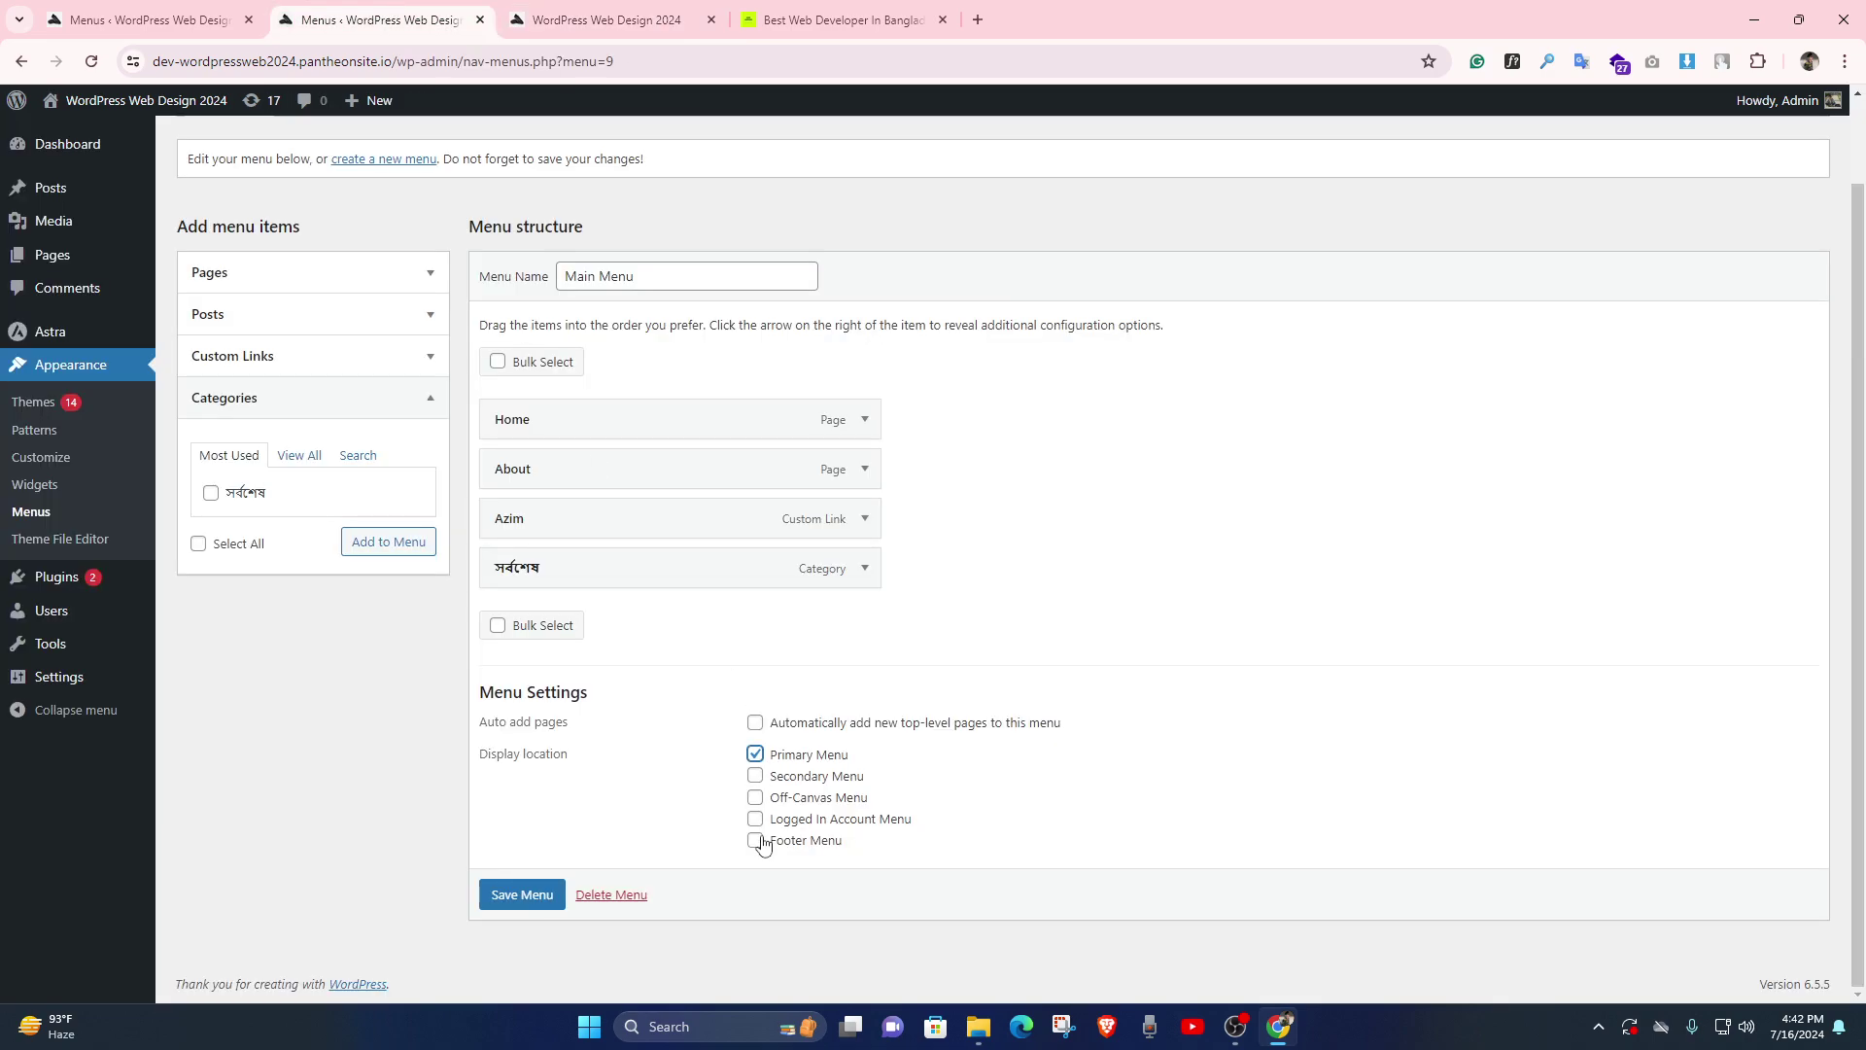
left_click(632, 8)
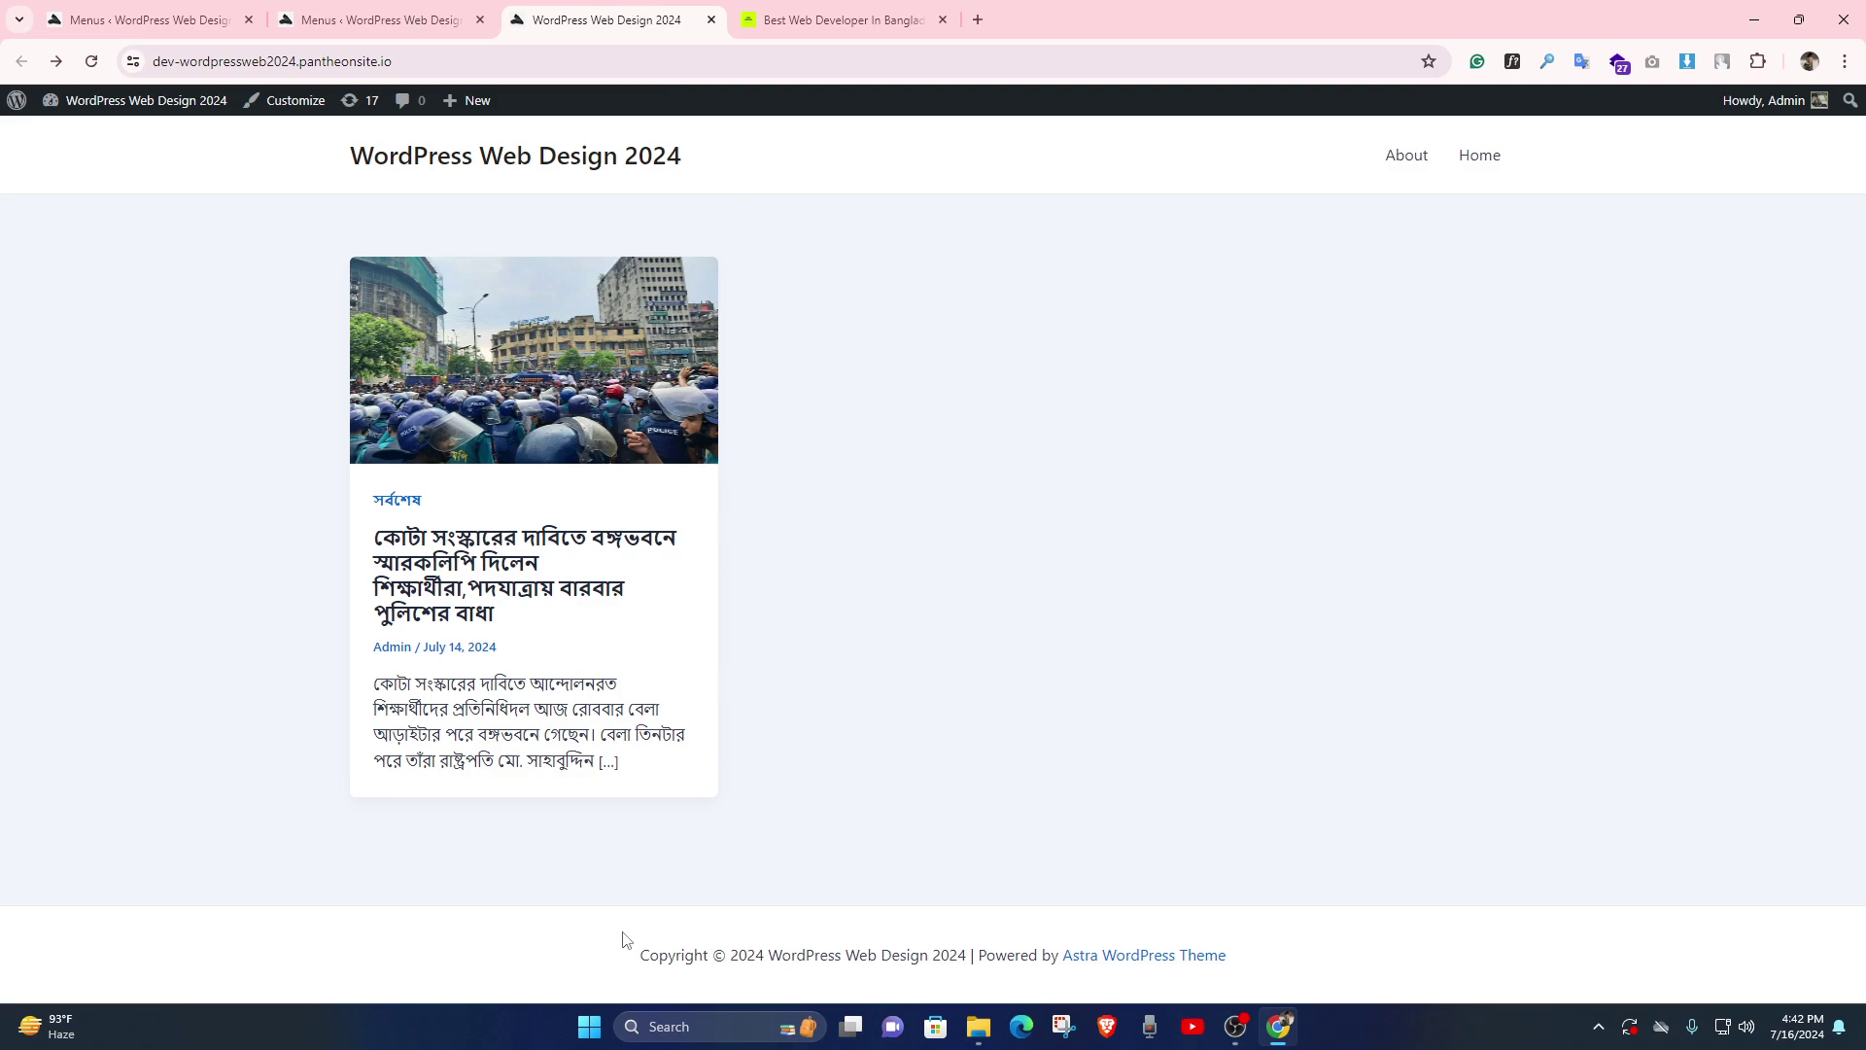
left_click(379, 19)
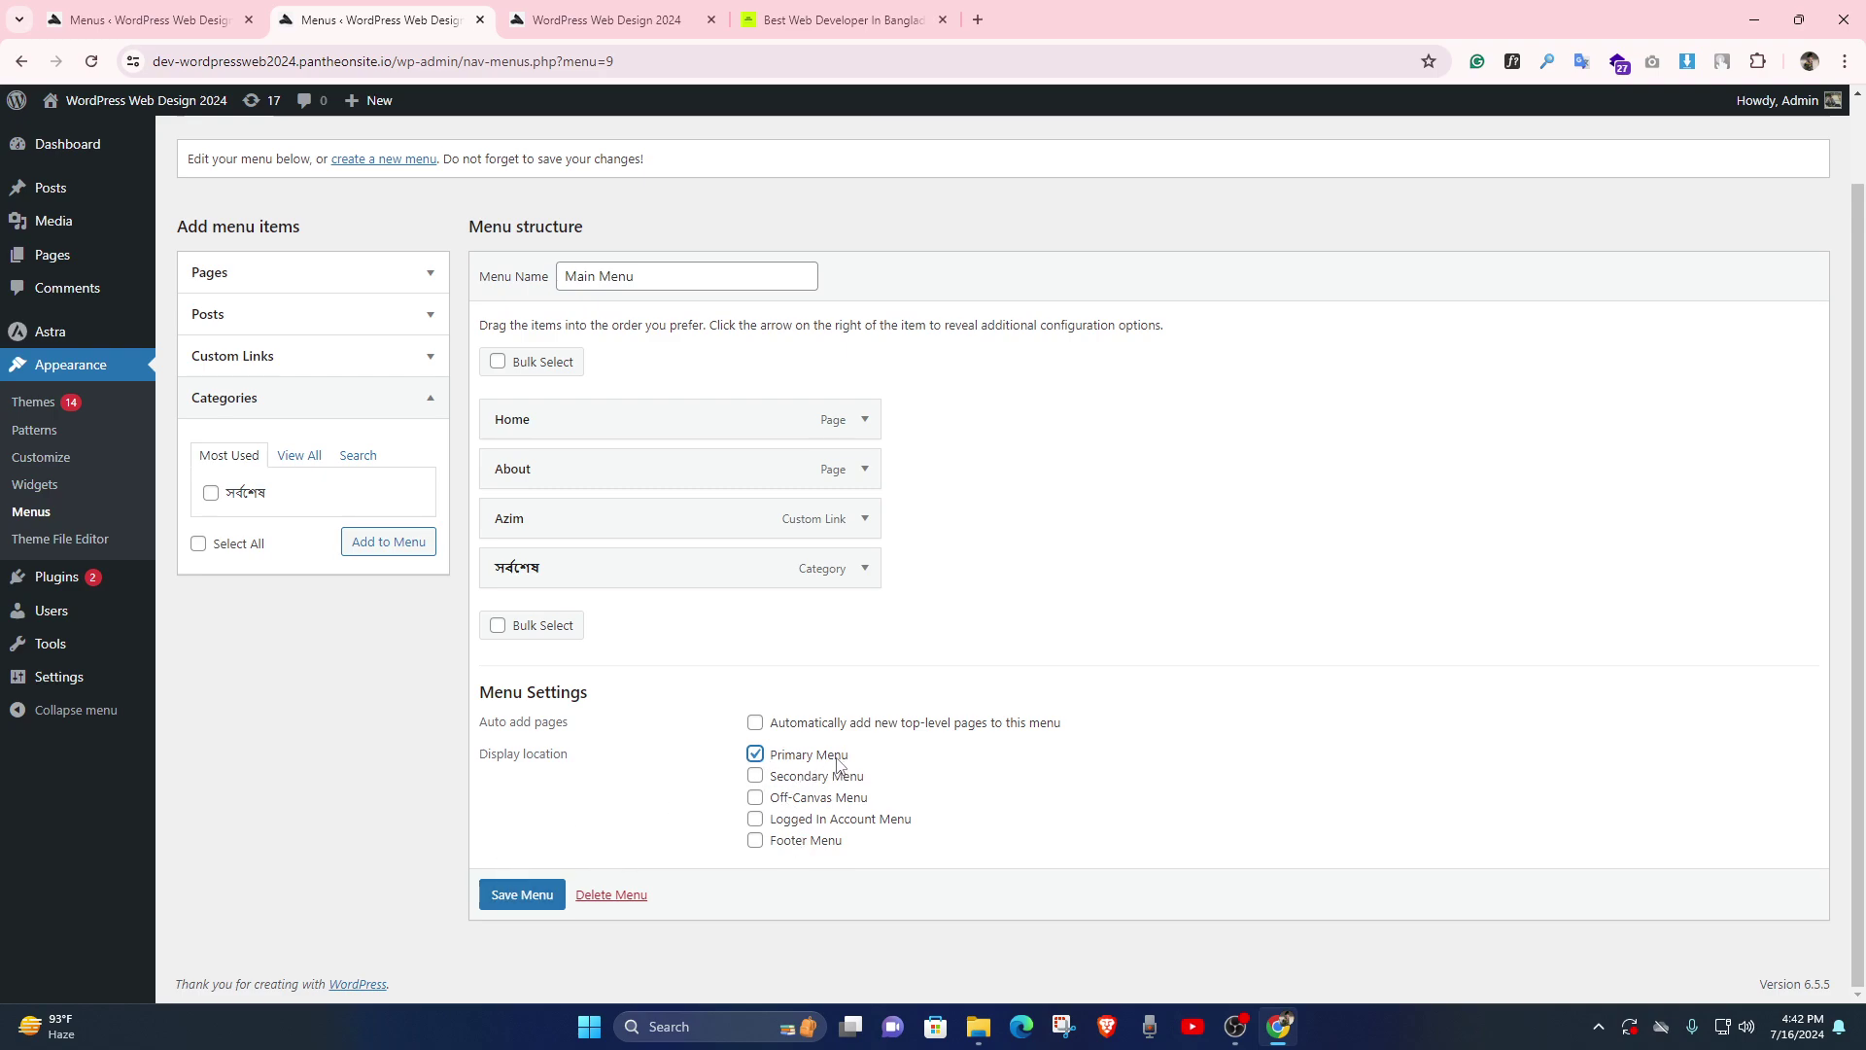
left_click(505, 900)
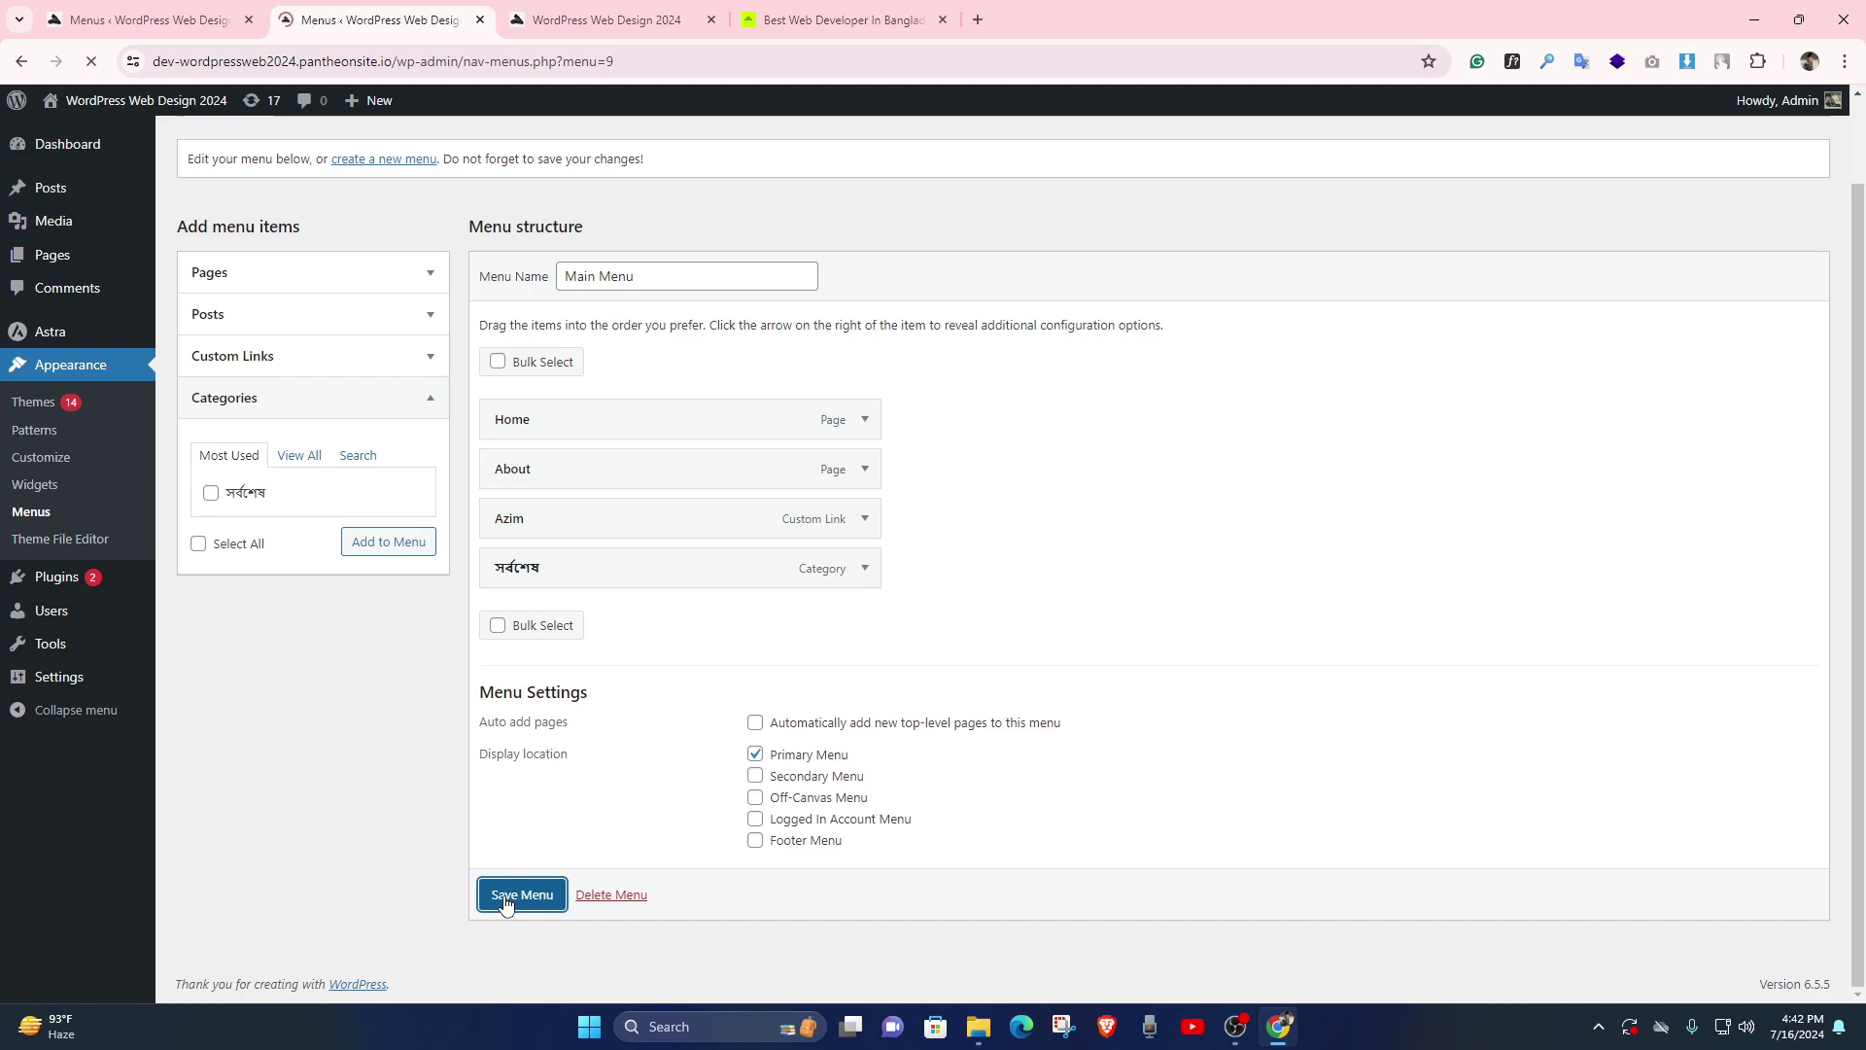
- Reload the site's front page to check the menu items in the header
key("ctrl+Tab")
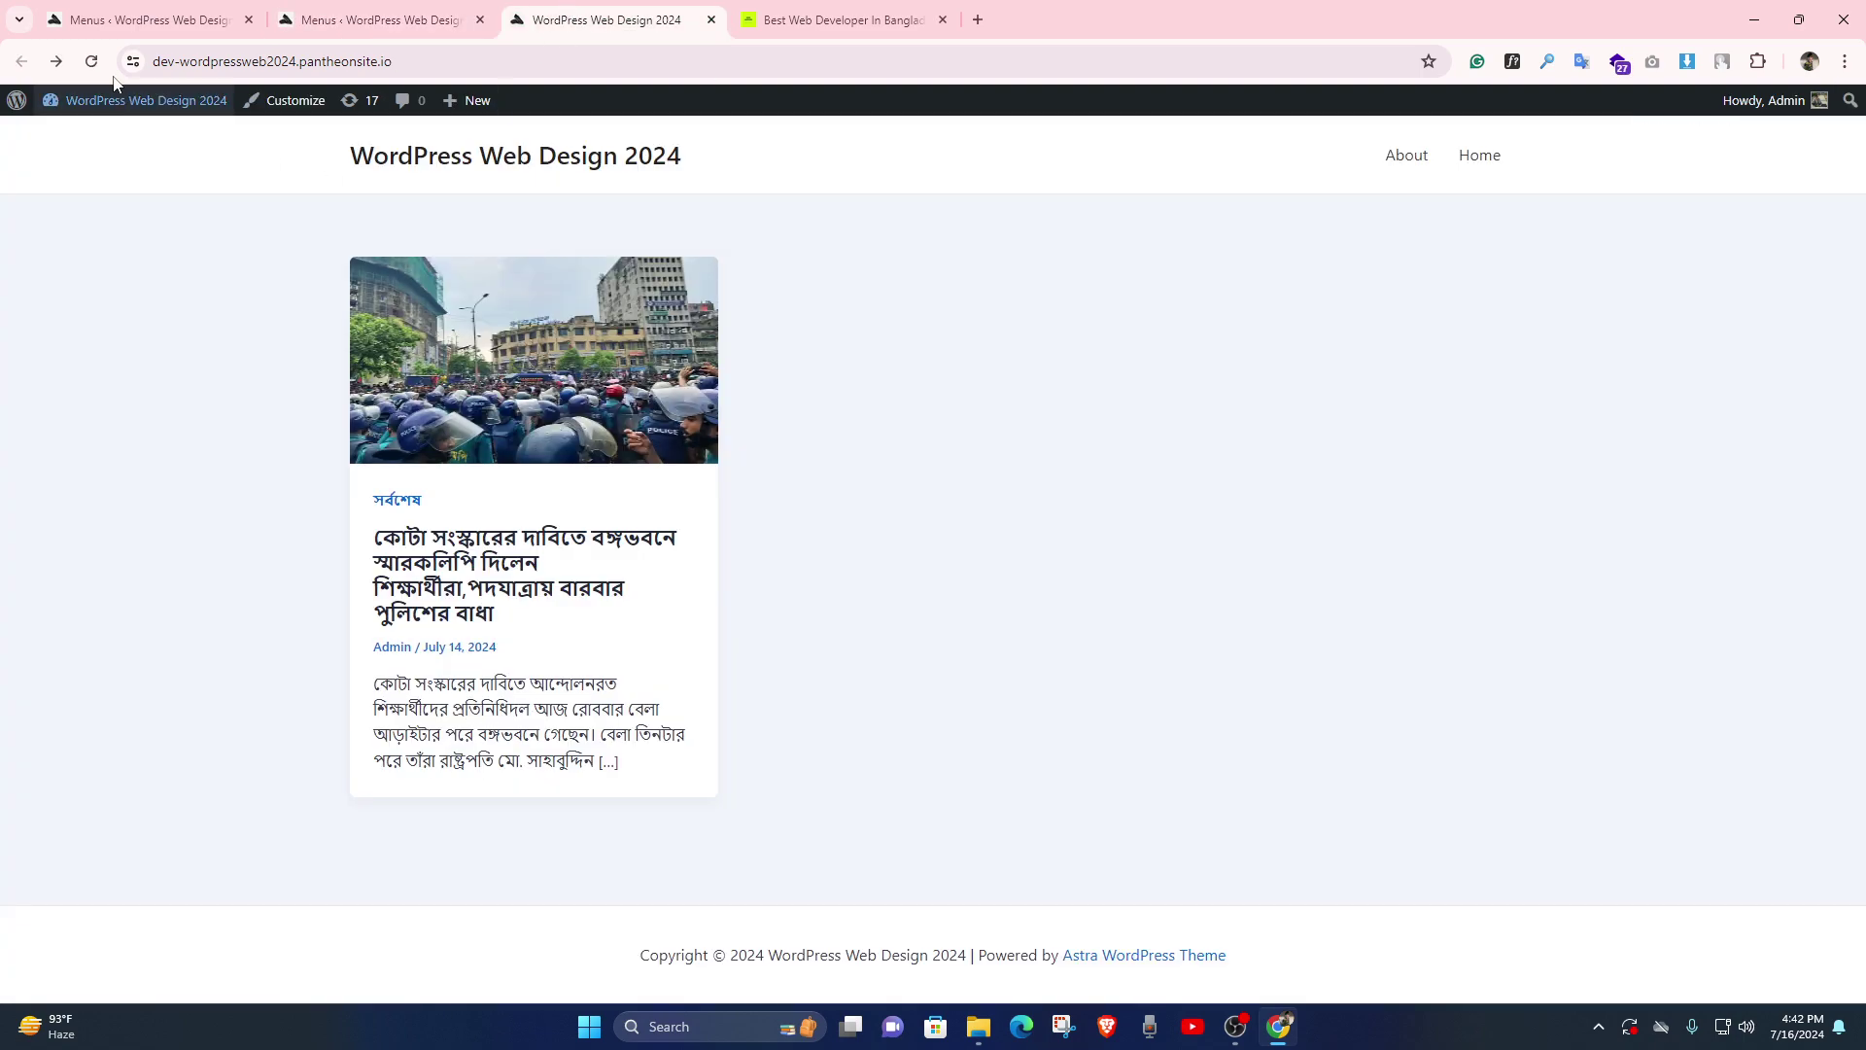
left_click(93, 61)
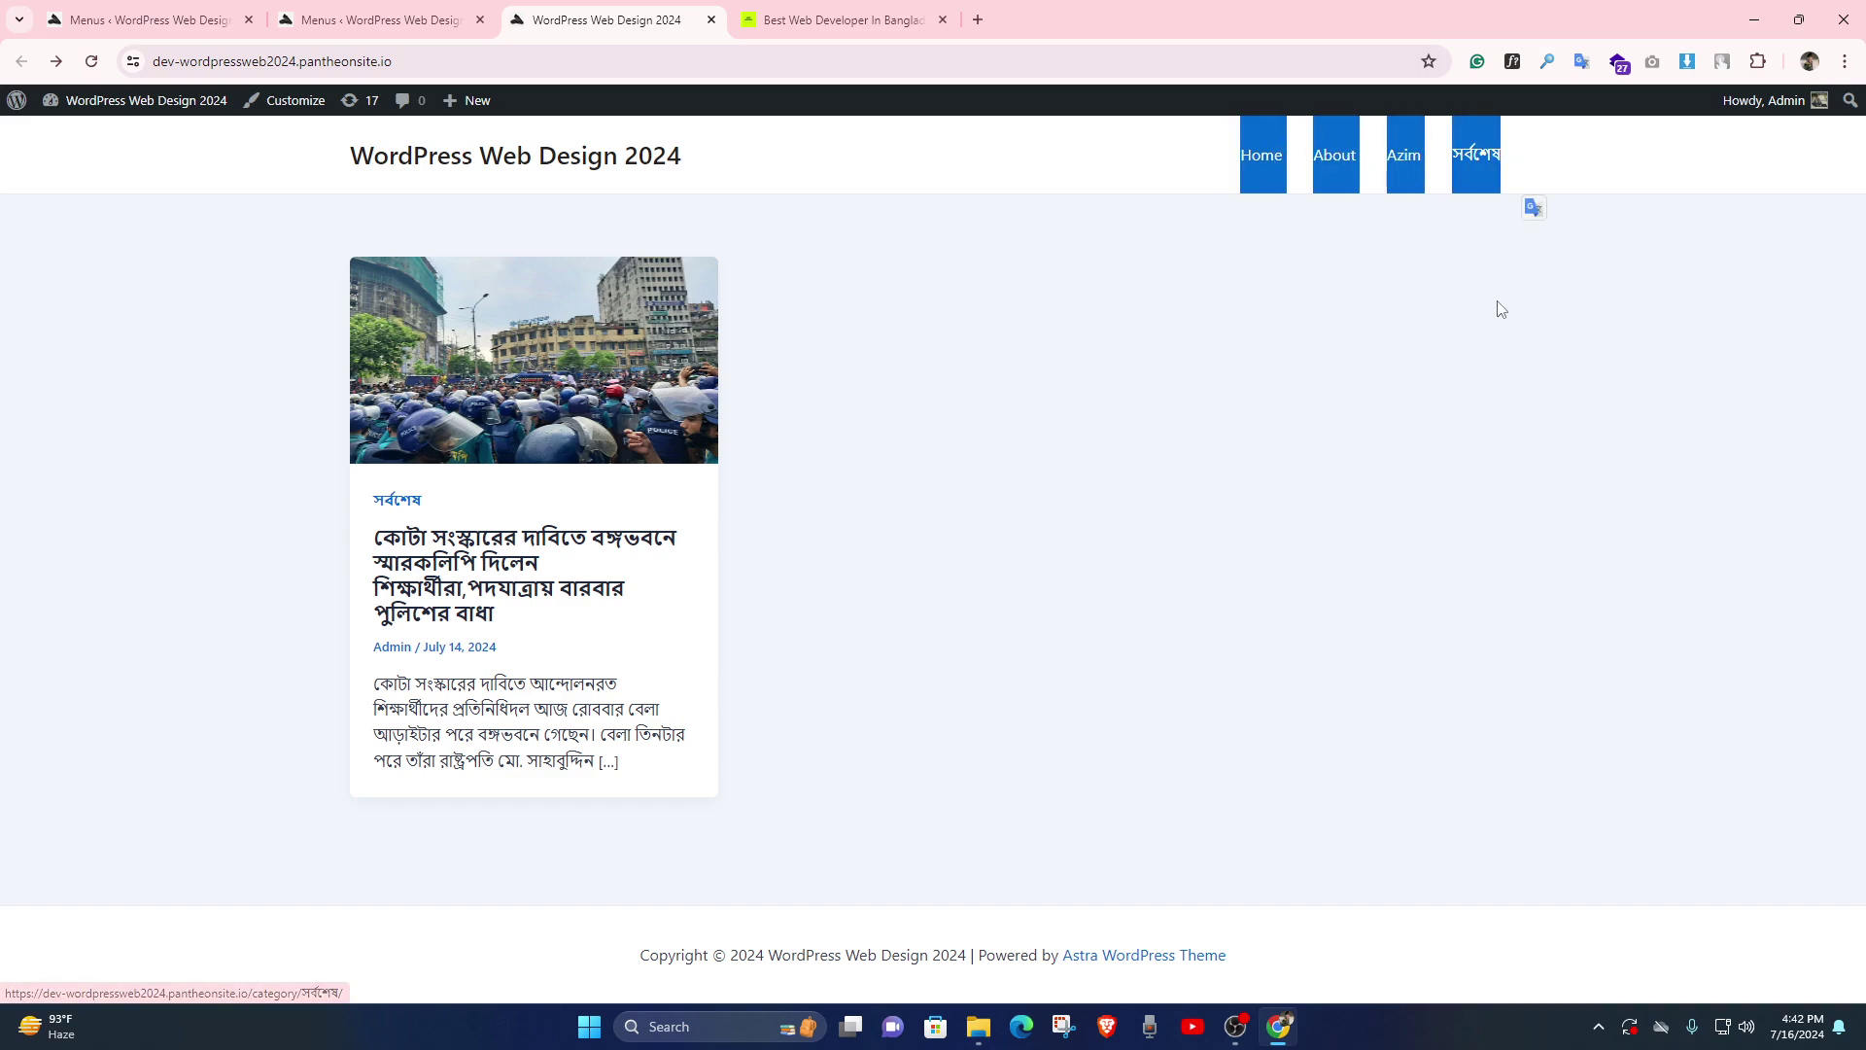
- Make About a sub item of Home in the menu structure and save the menu
left_click(381, 20)
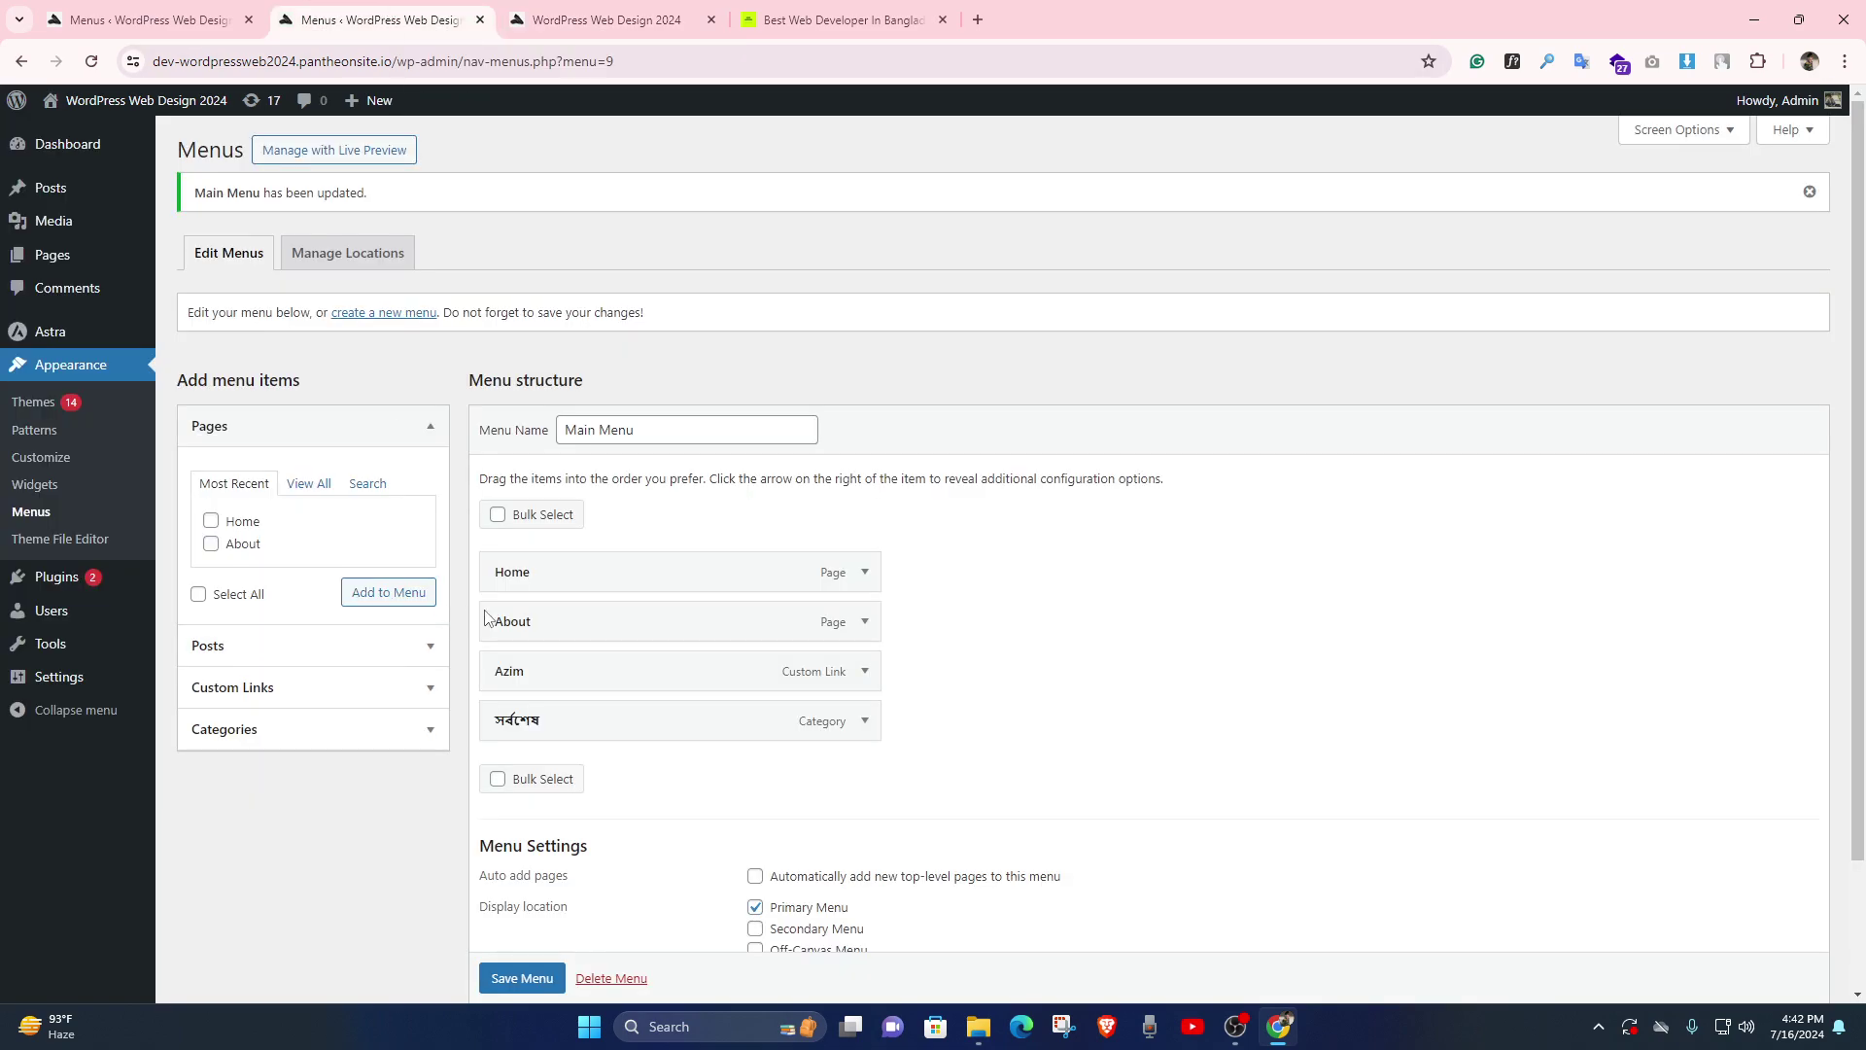
scroll(617, 566, "down", 3)
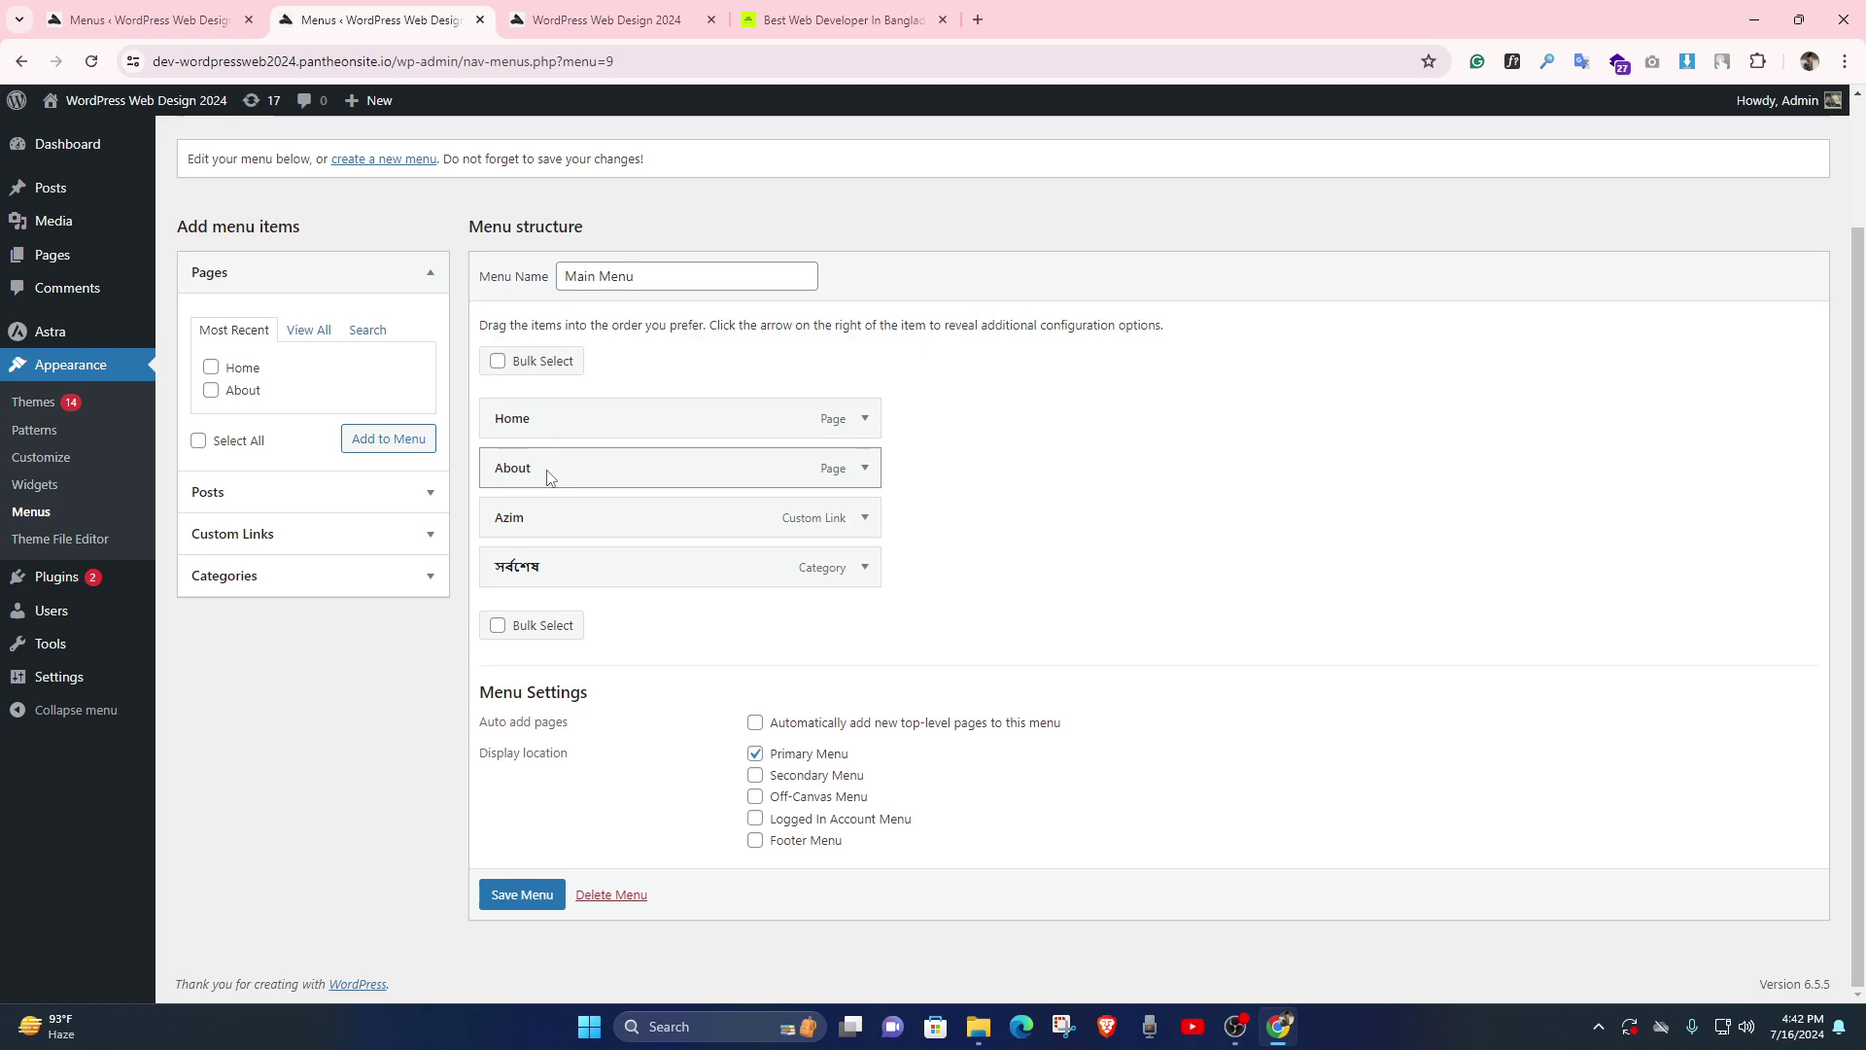
left_click_drag(523, 475, 560, 476)
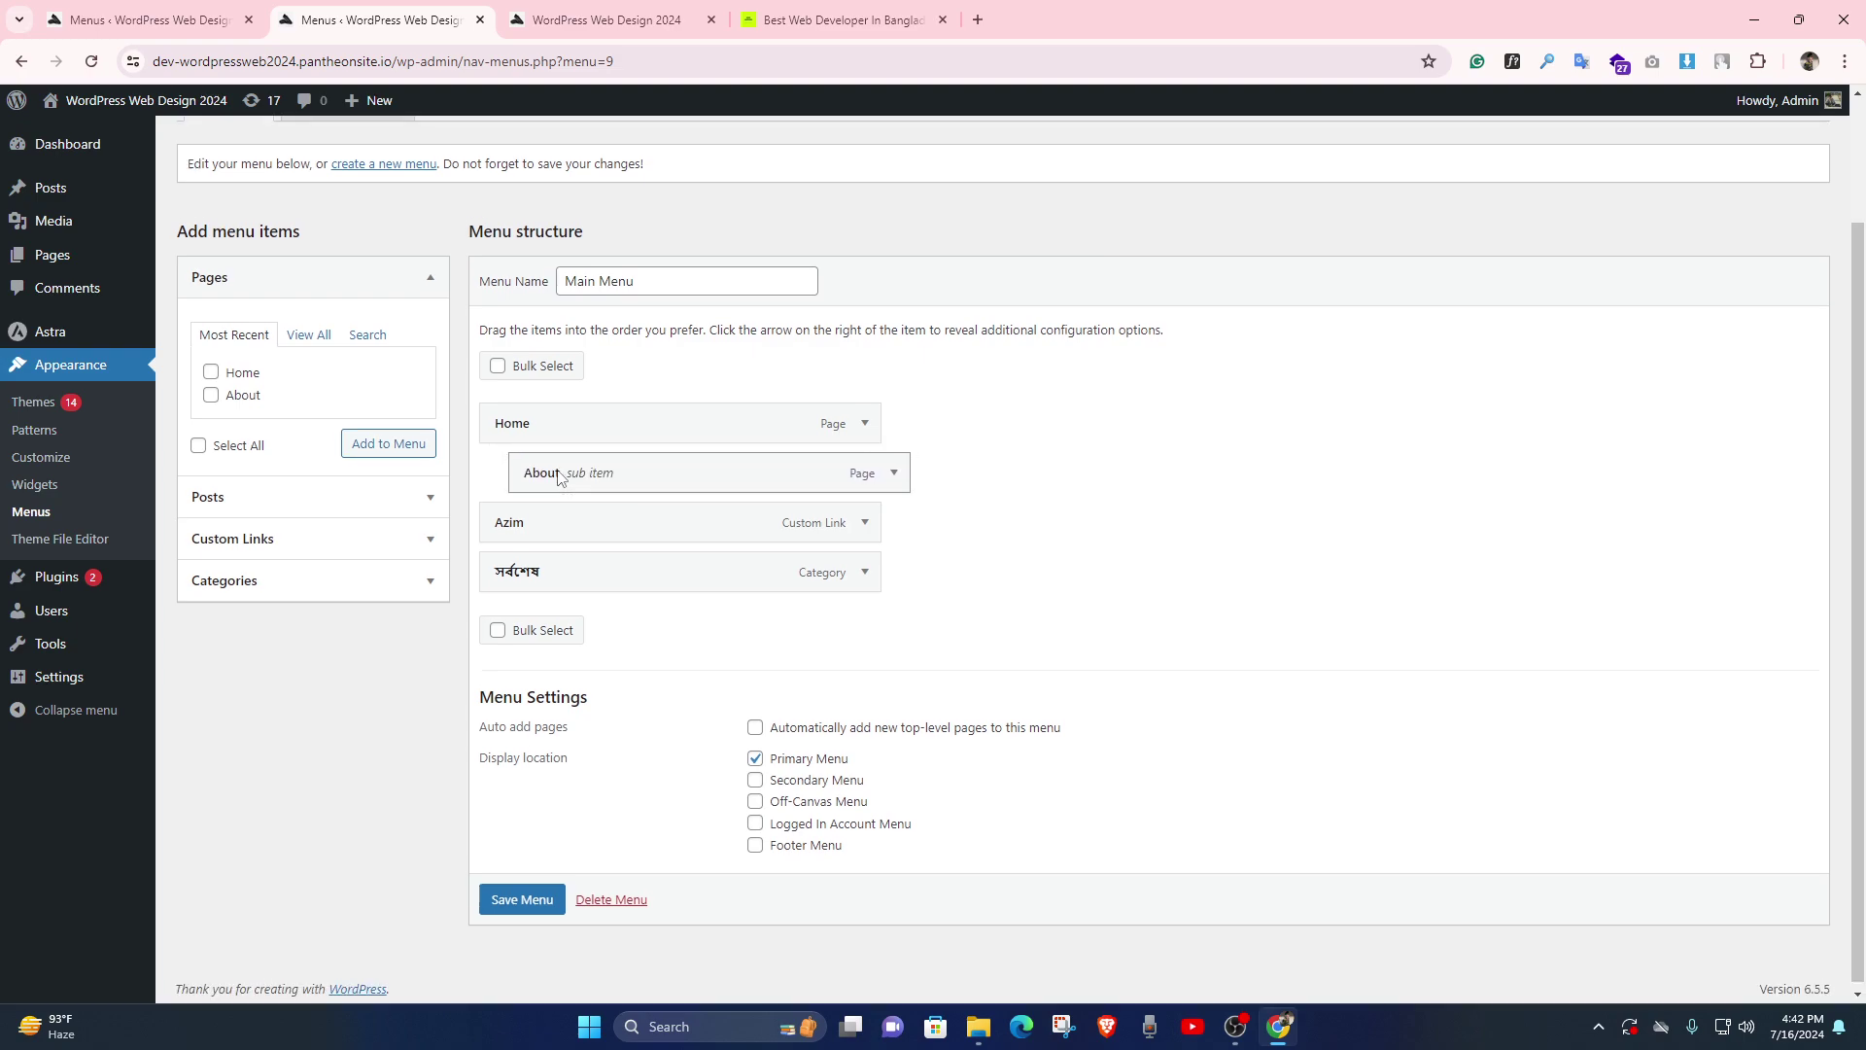
left_click(522, 901)
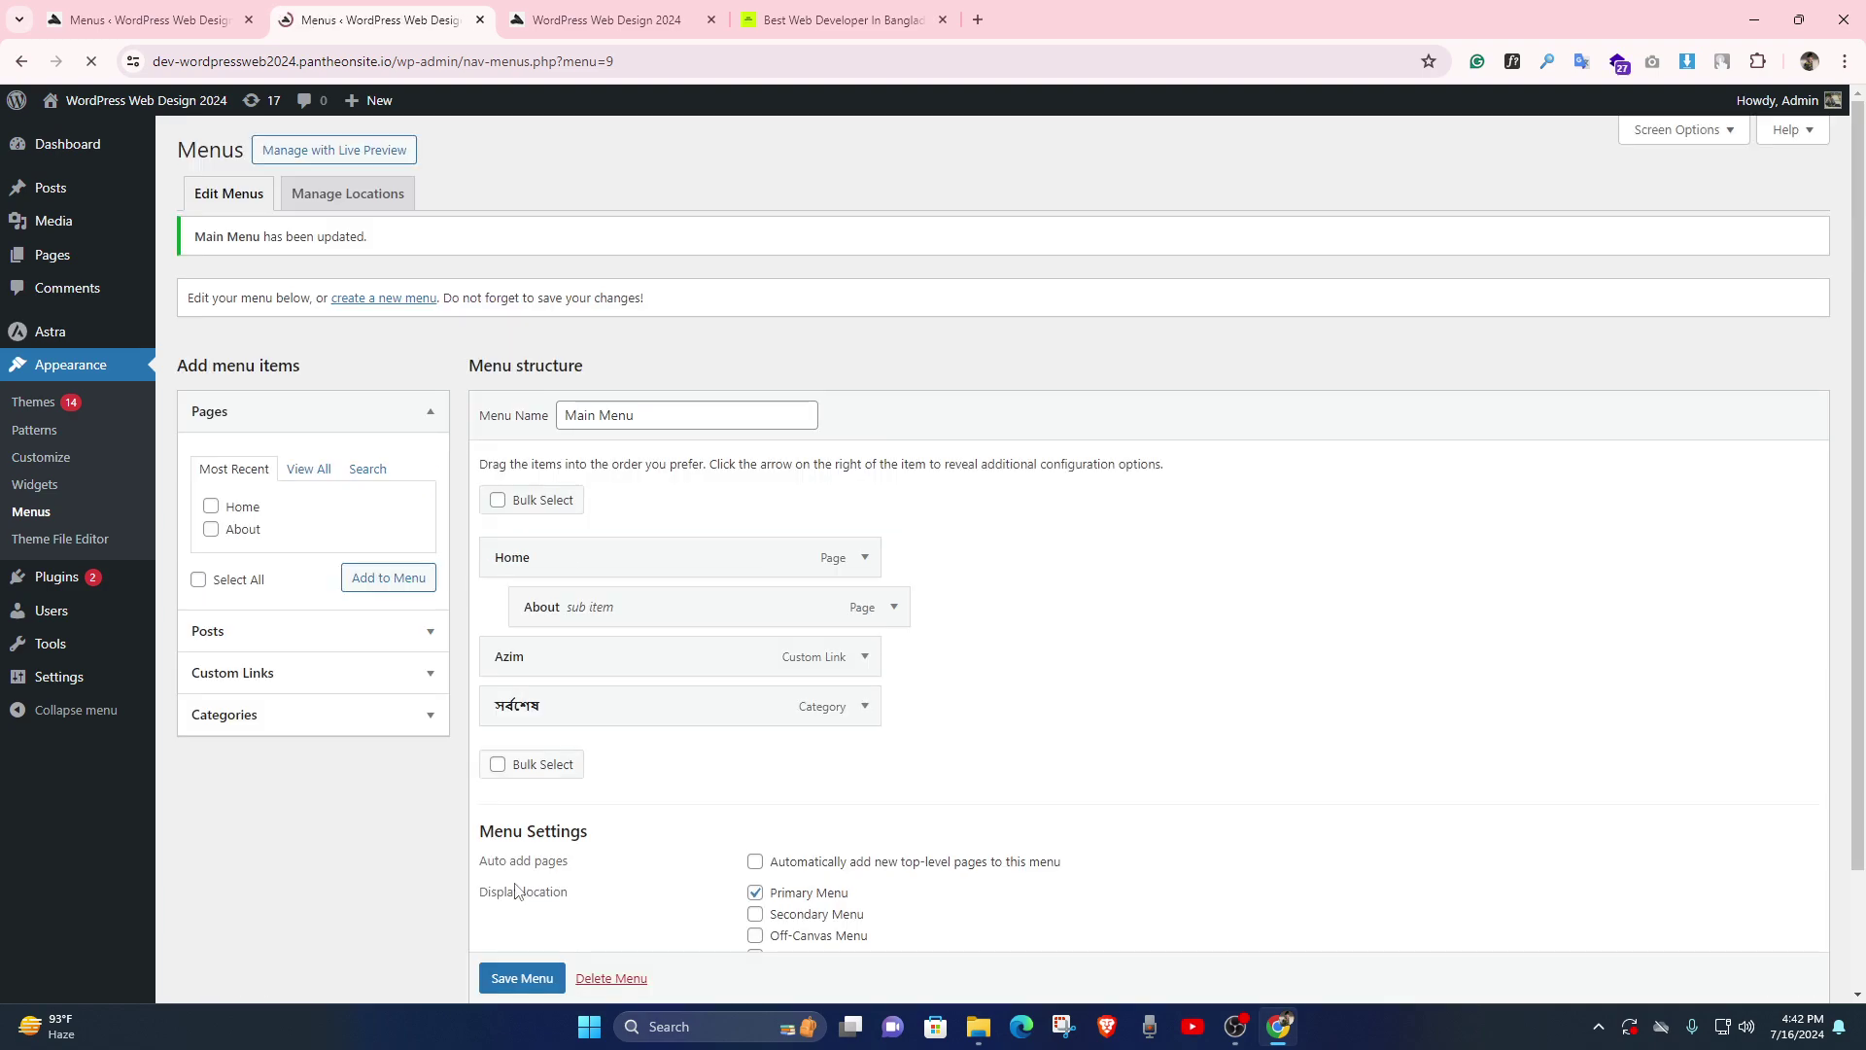
- Reload the site's front page and open the About page from the Home submenu in the header
left_click(607, 18)
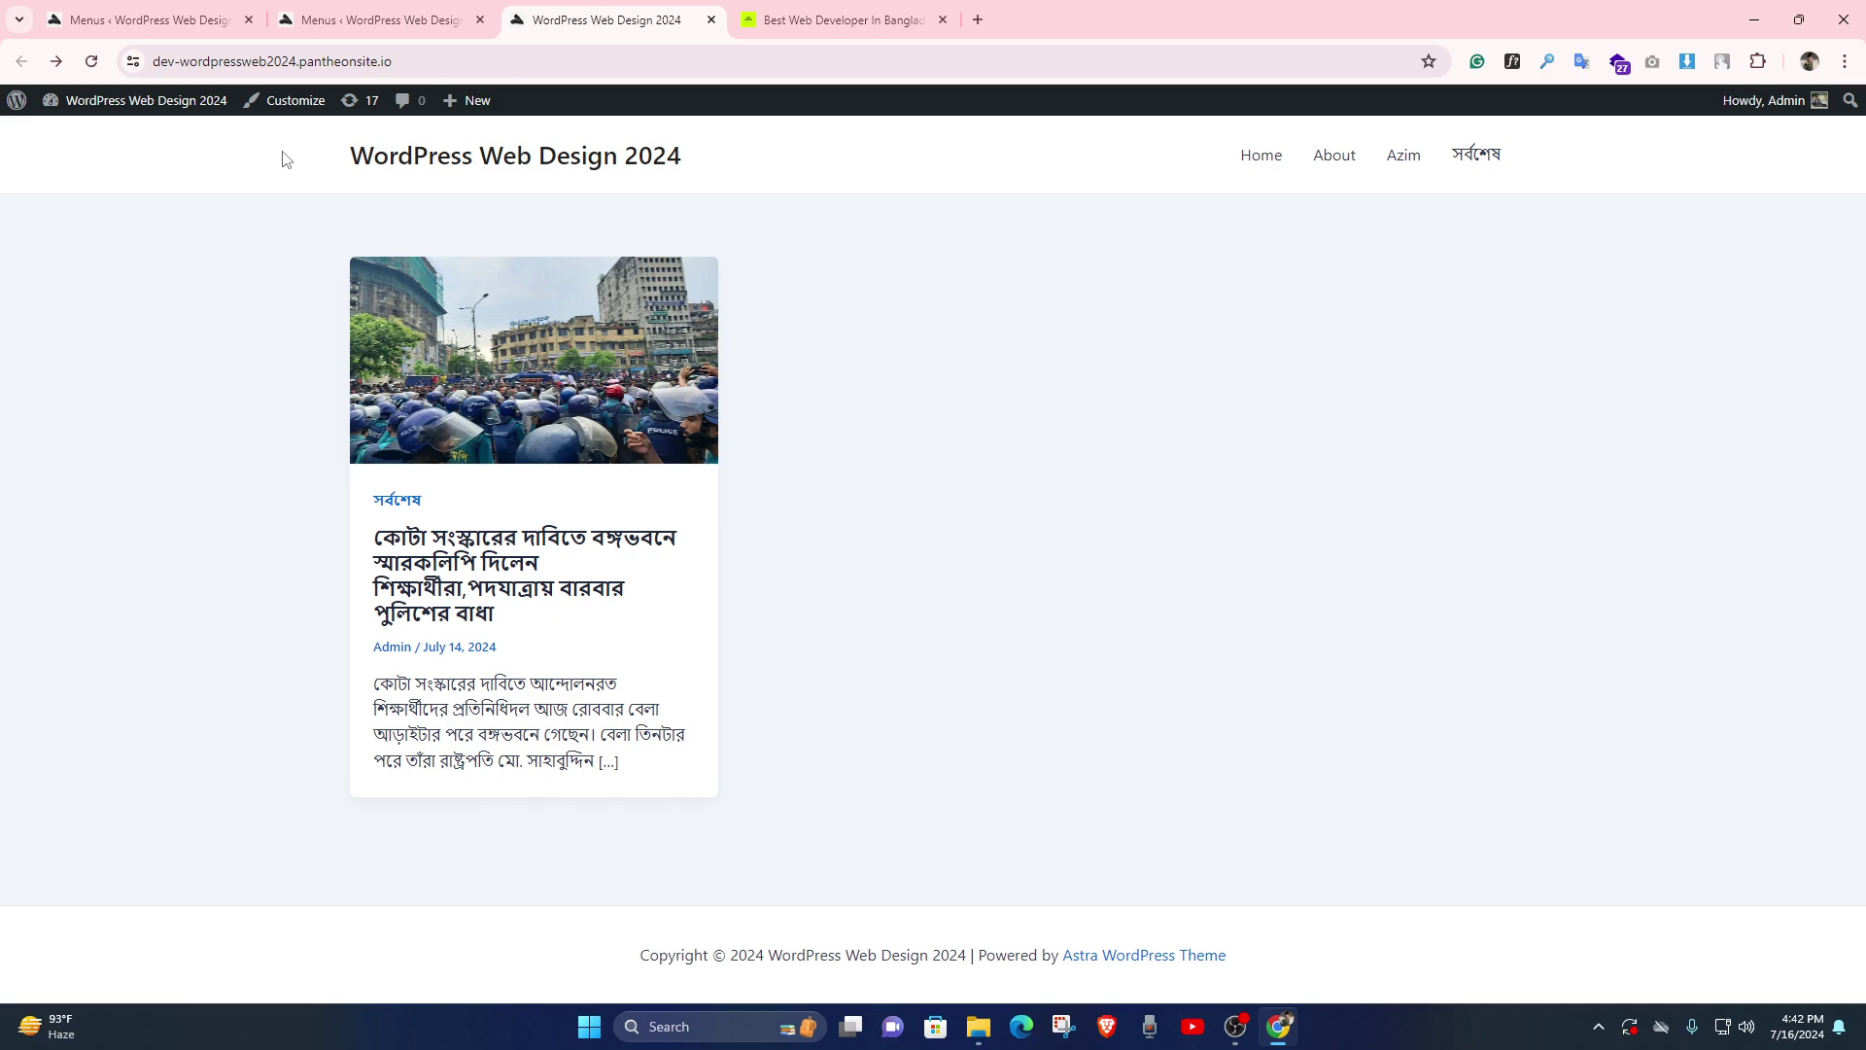
left_click(90, 63)
mouse_move(1317, 177)
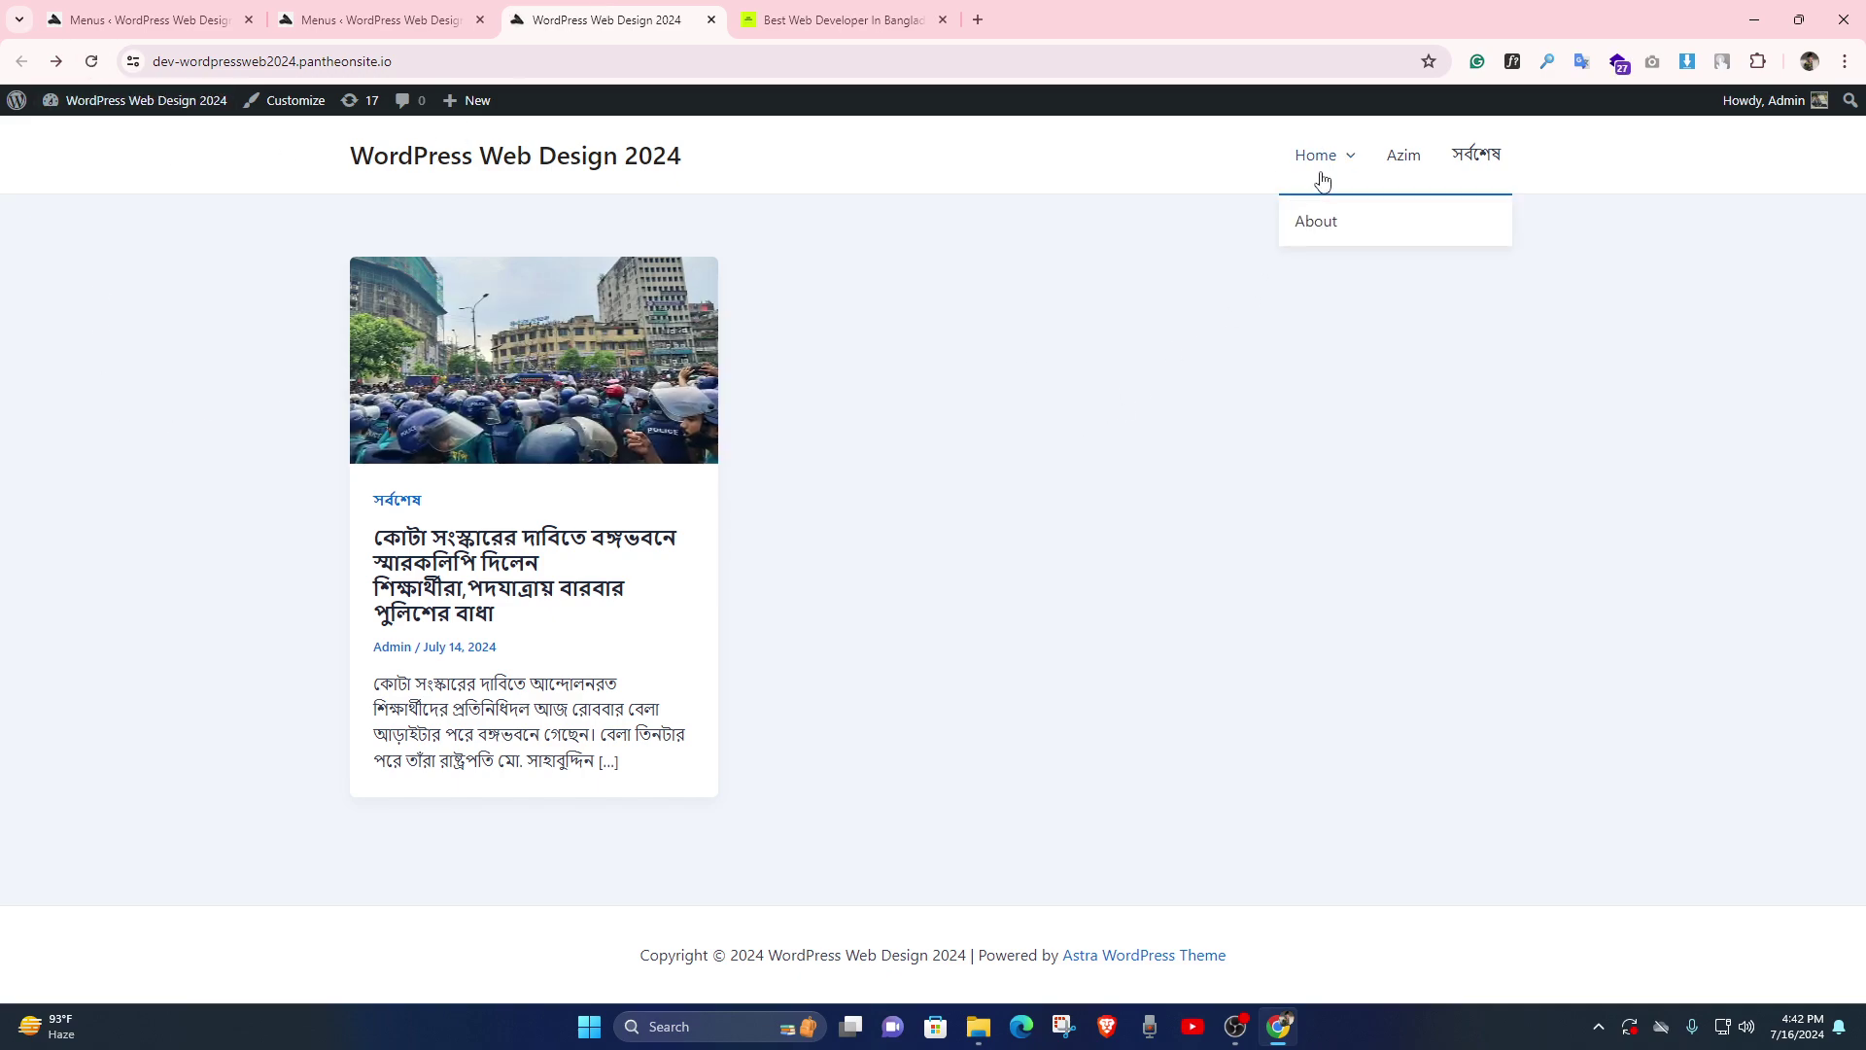
left_click(1328, 230)
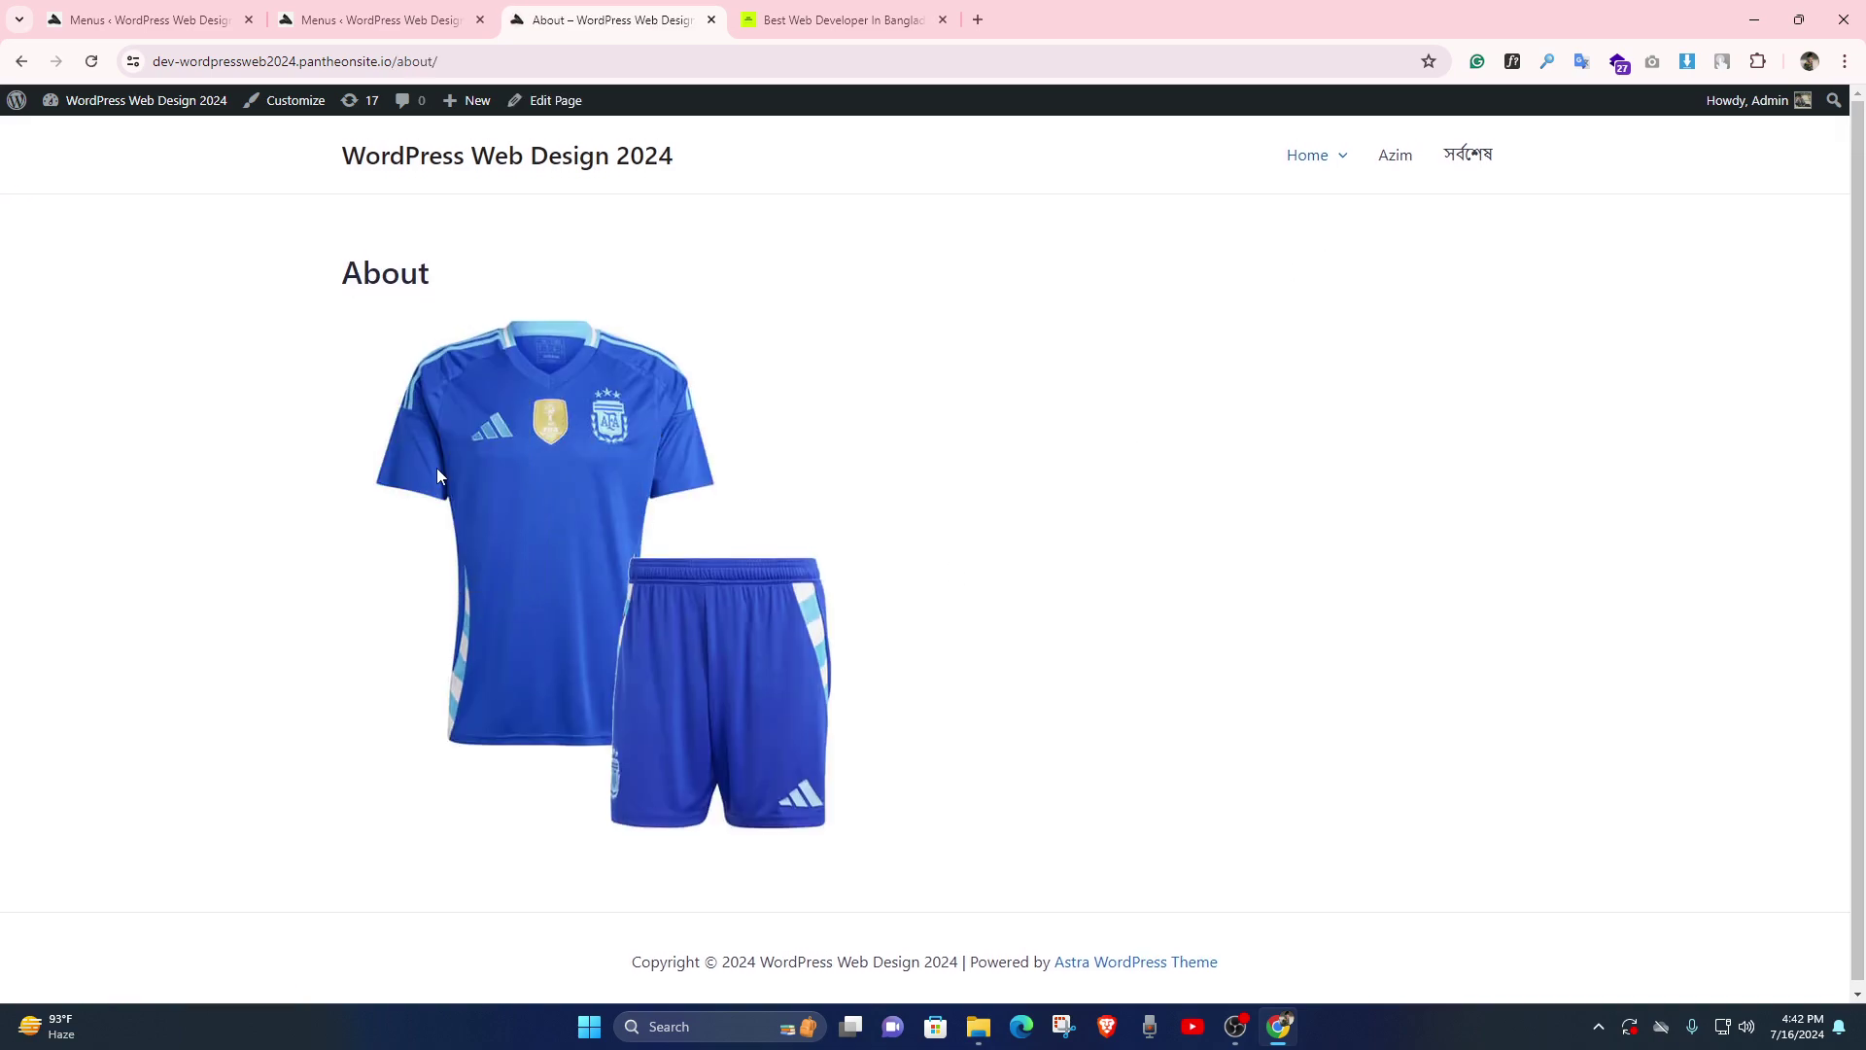
- Turn on automatic adding of new top-level pages for Main Menu and save the menu
left_click(379, 19)
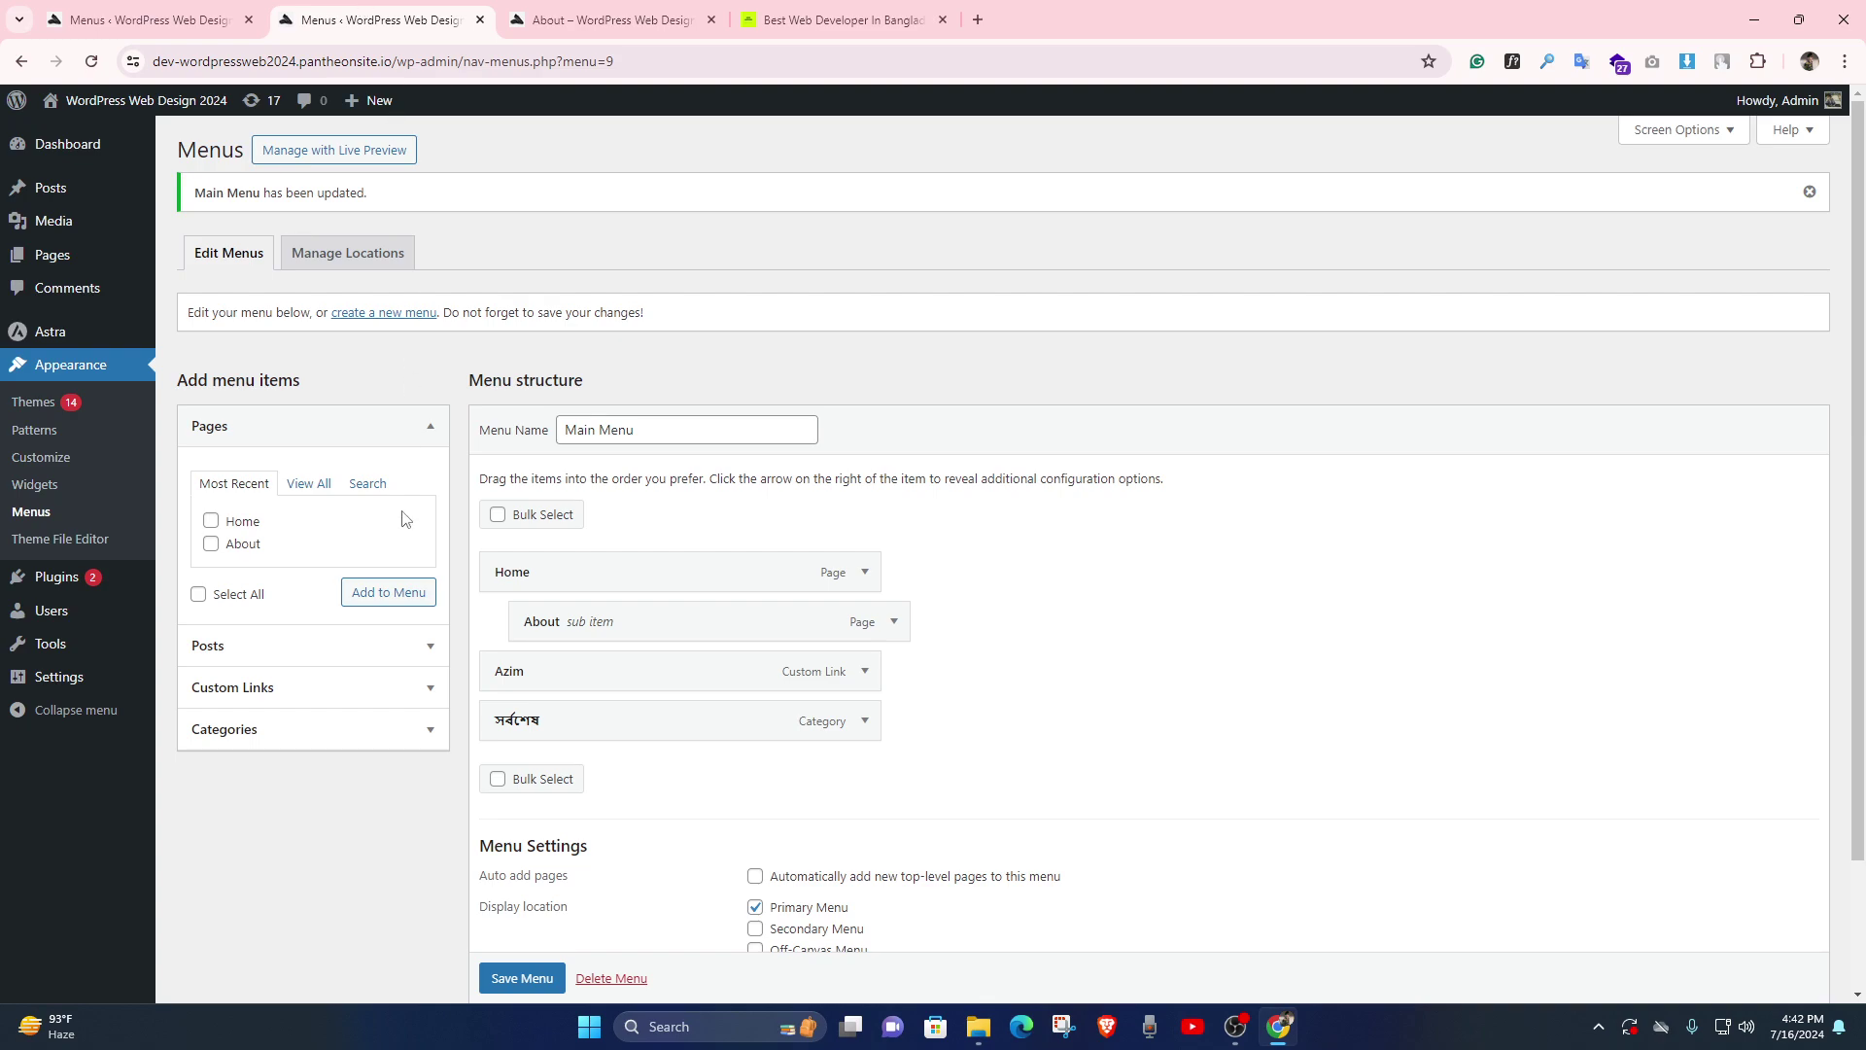
scroll(845, 619, "down", 2)
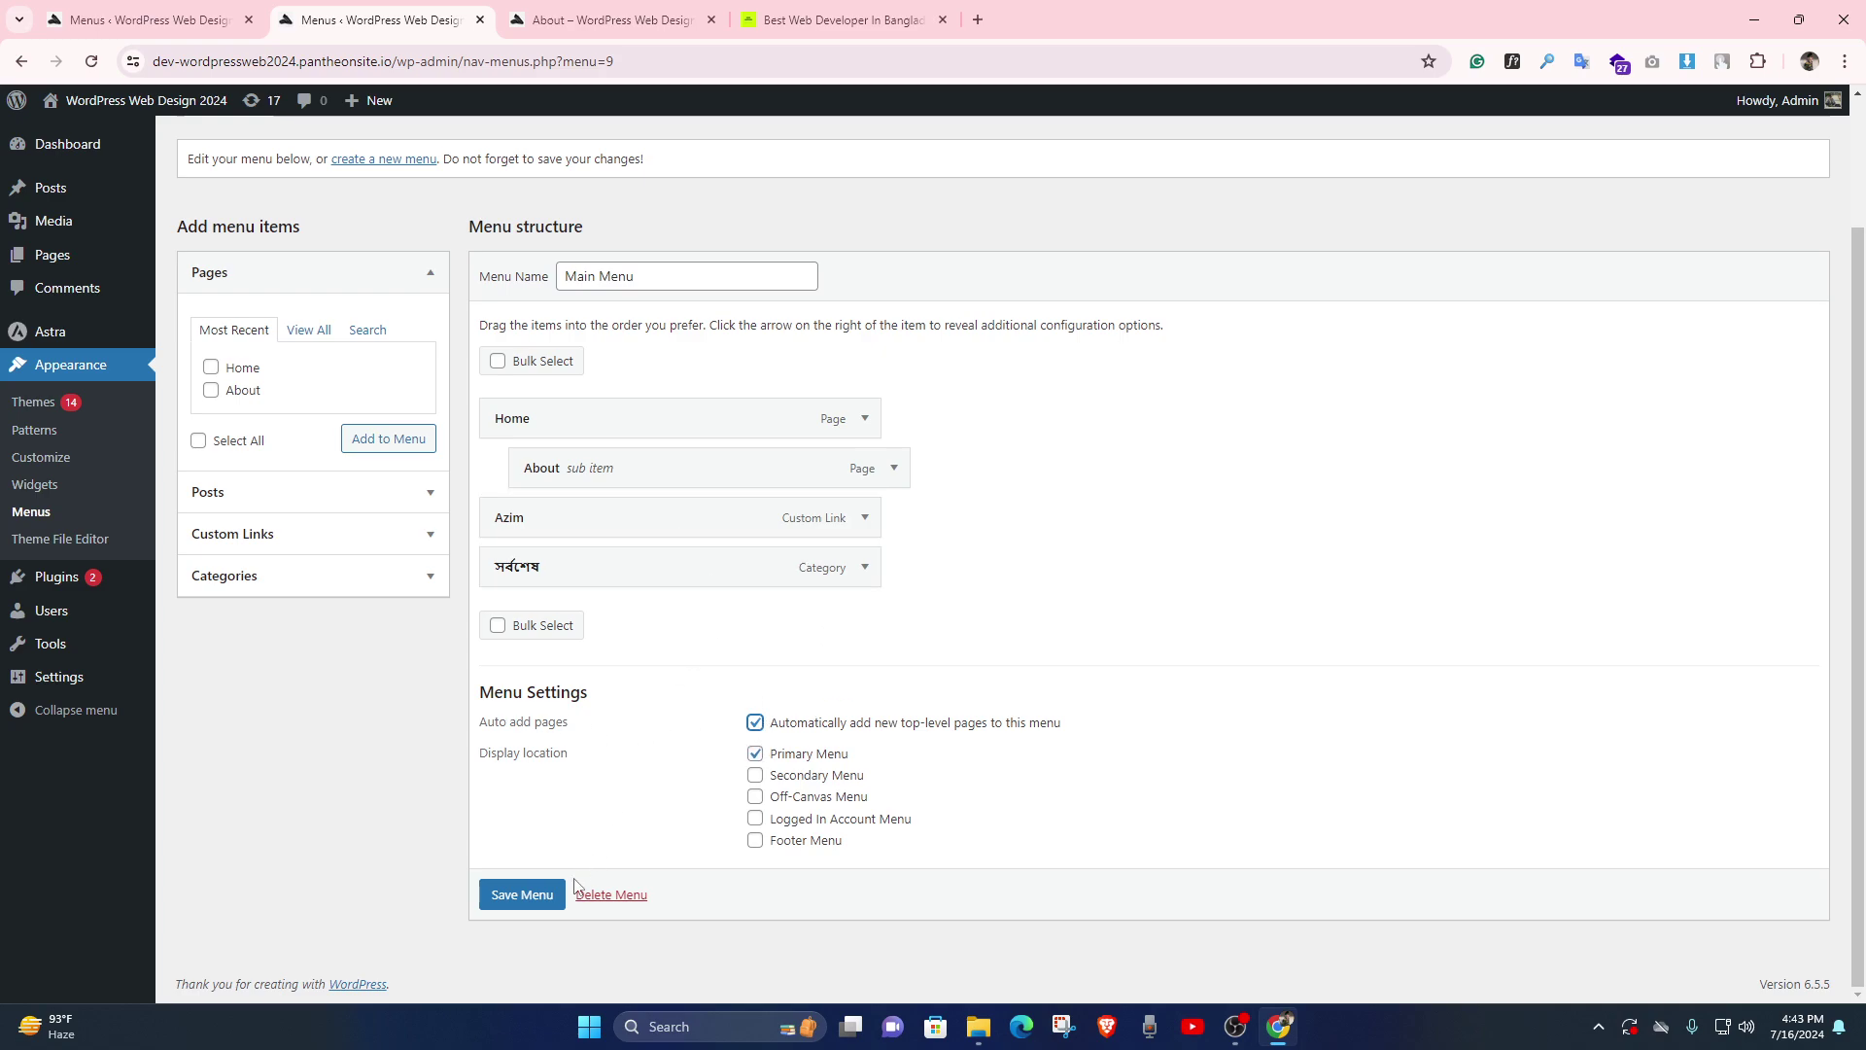
left_click(549, 896)
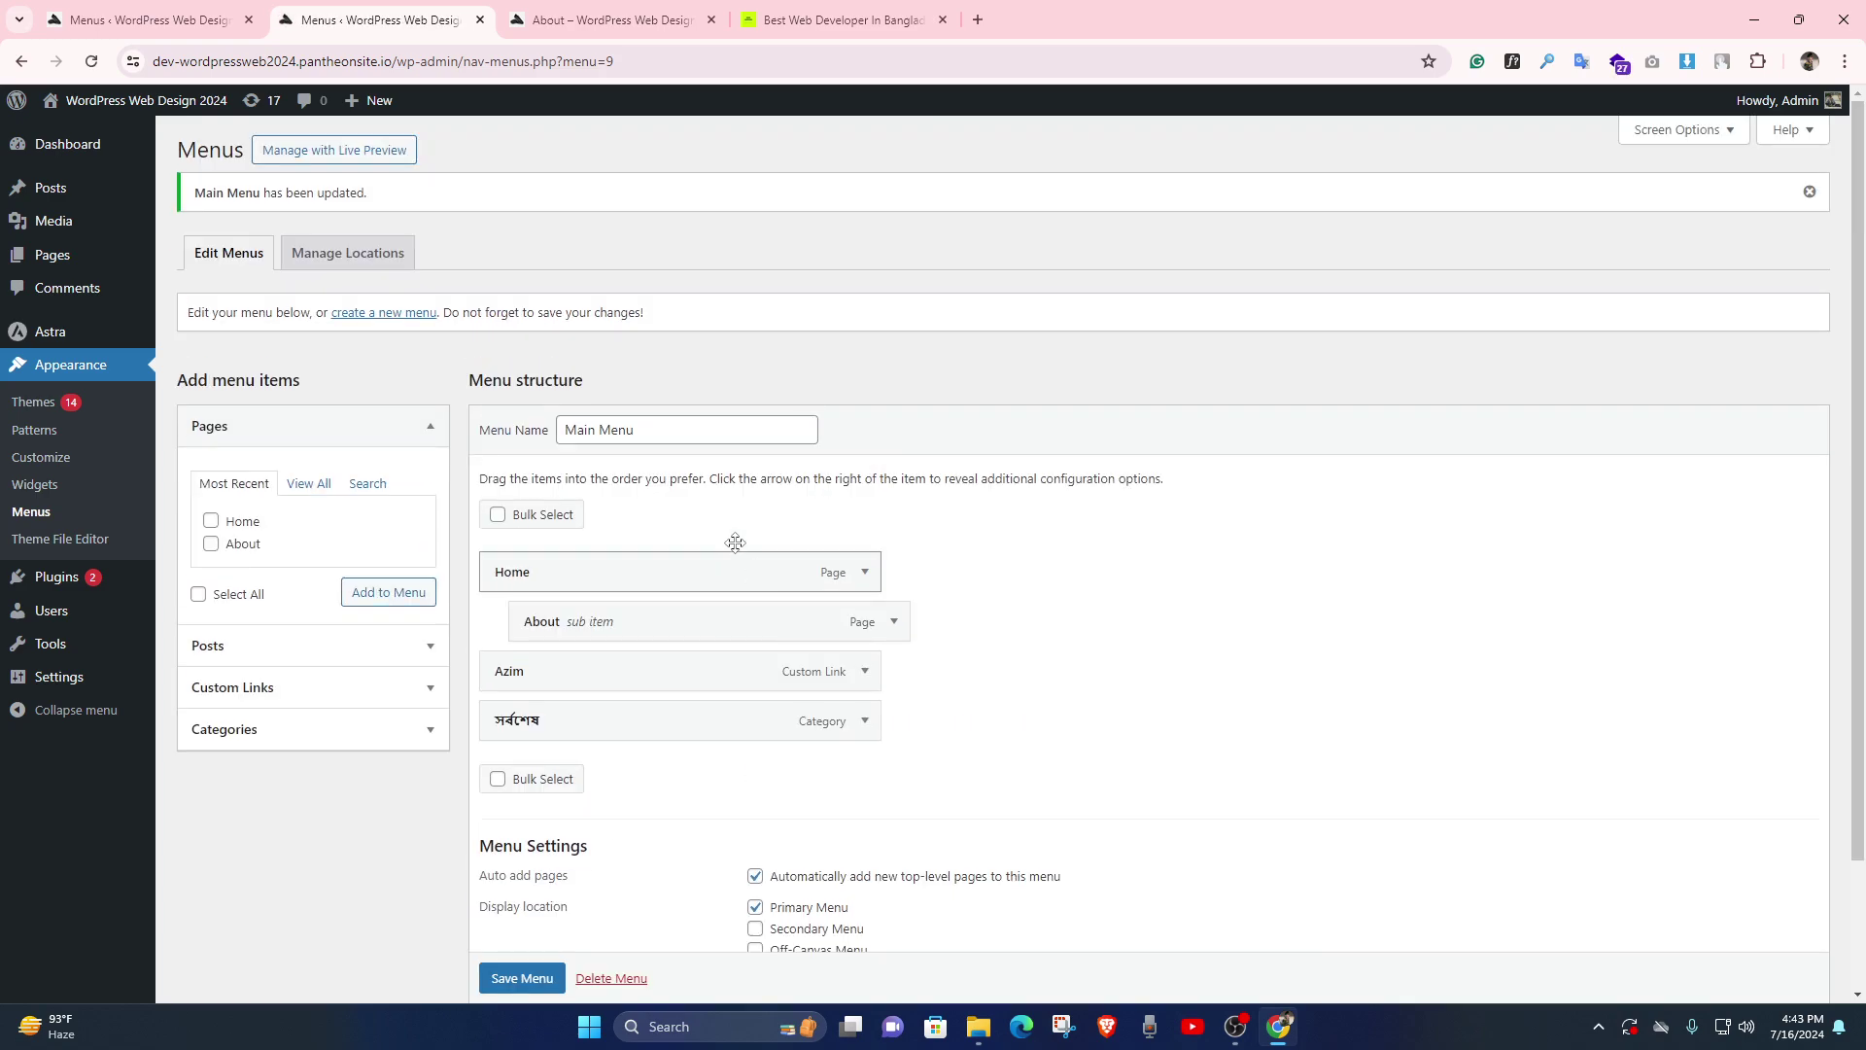
- Reload the site's About page to check the header menu
left_click(612, 20)
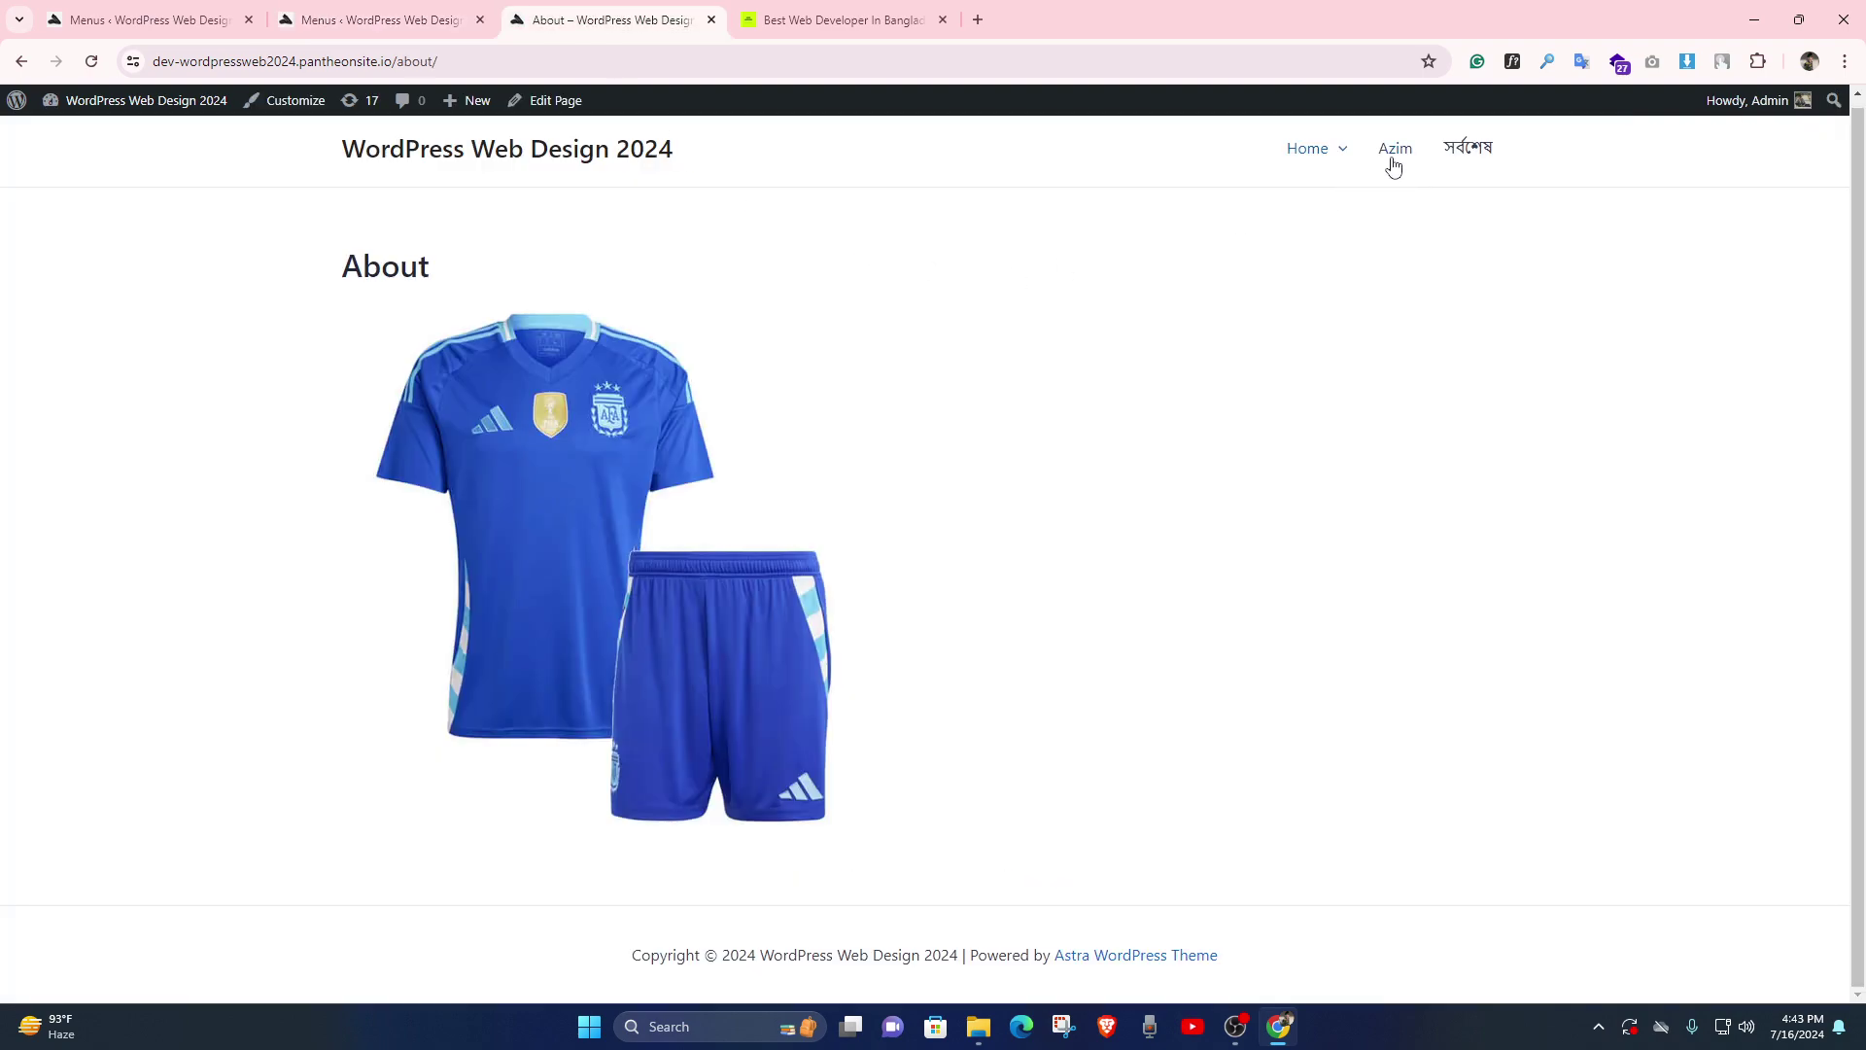
left_click(89, 60)
- Return to the Main Menu editor and save the menu again with its current settings
left_click(379, 19)
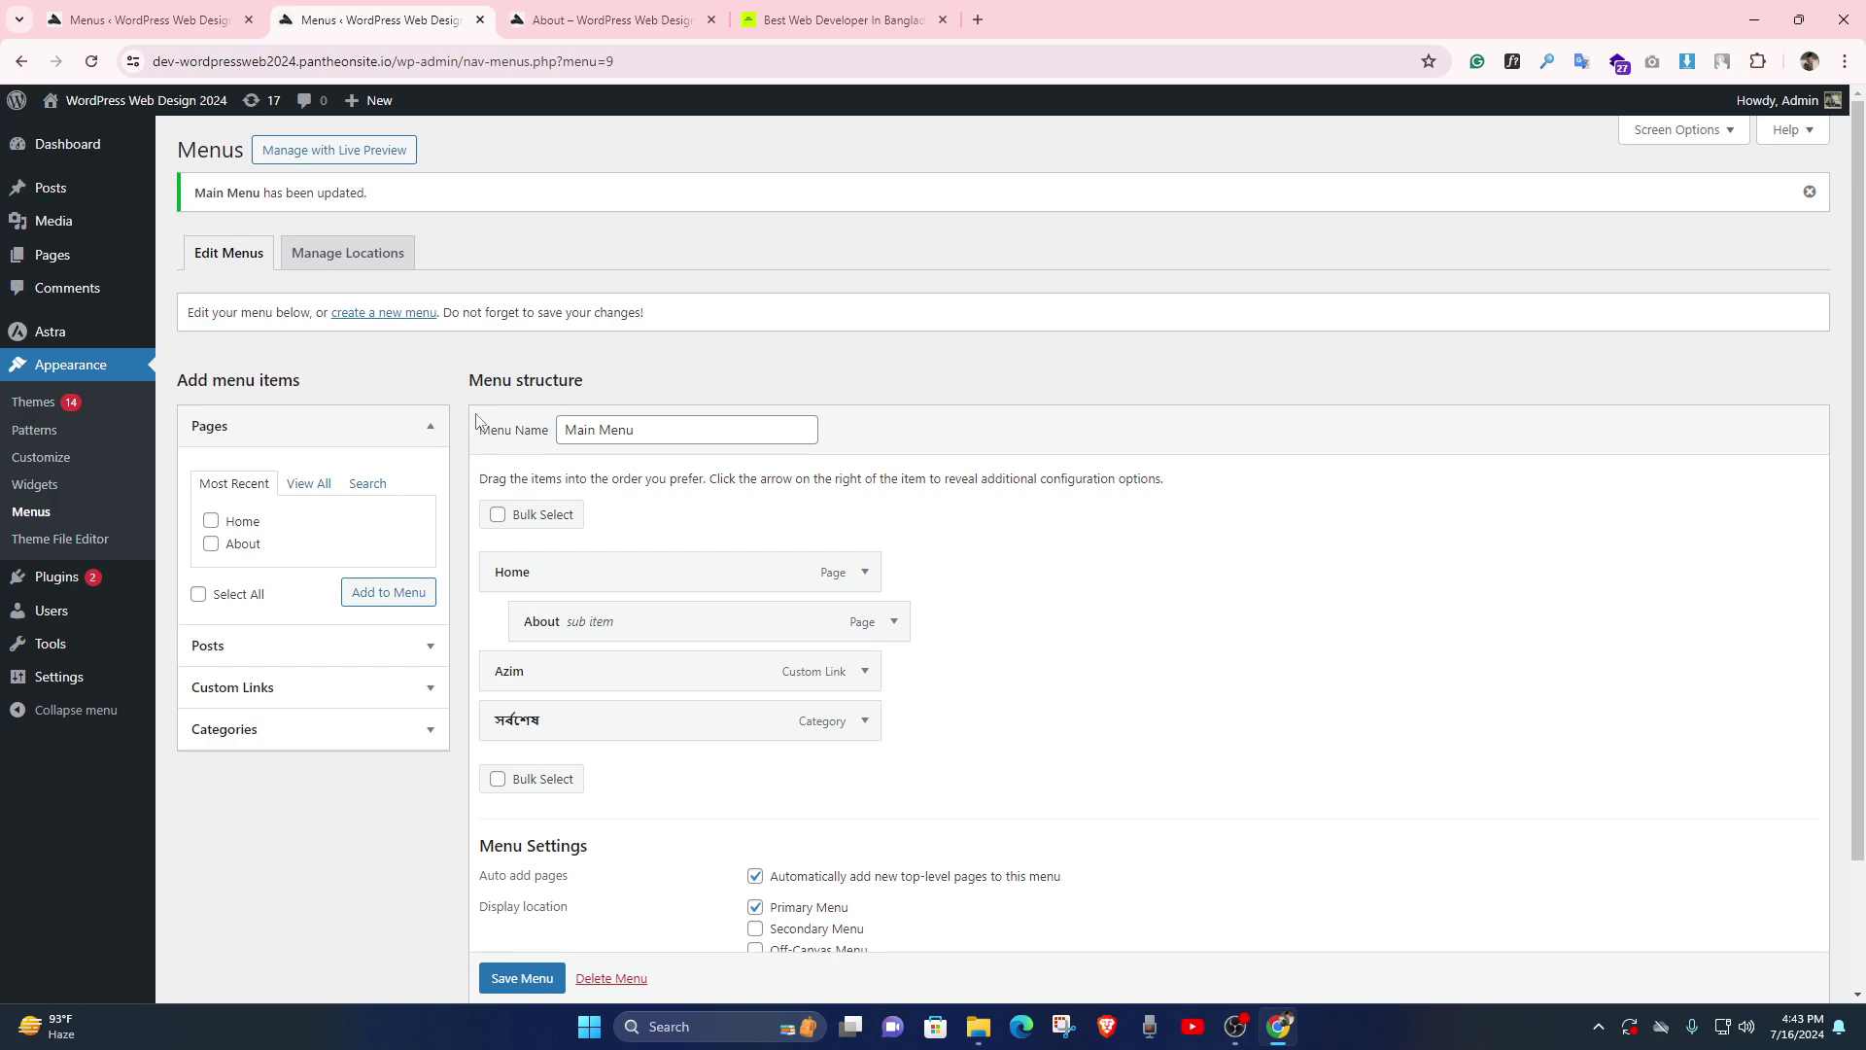
scroll(530, 544, "down", 2)
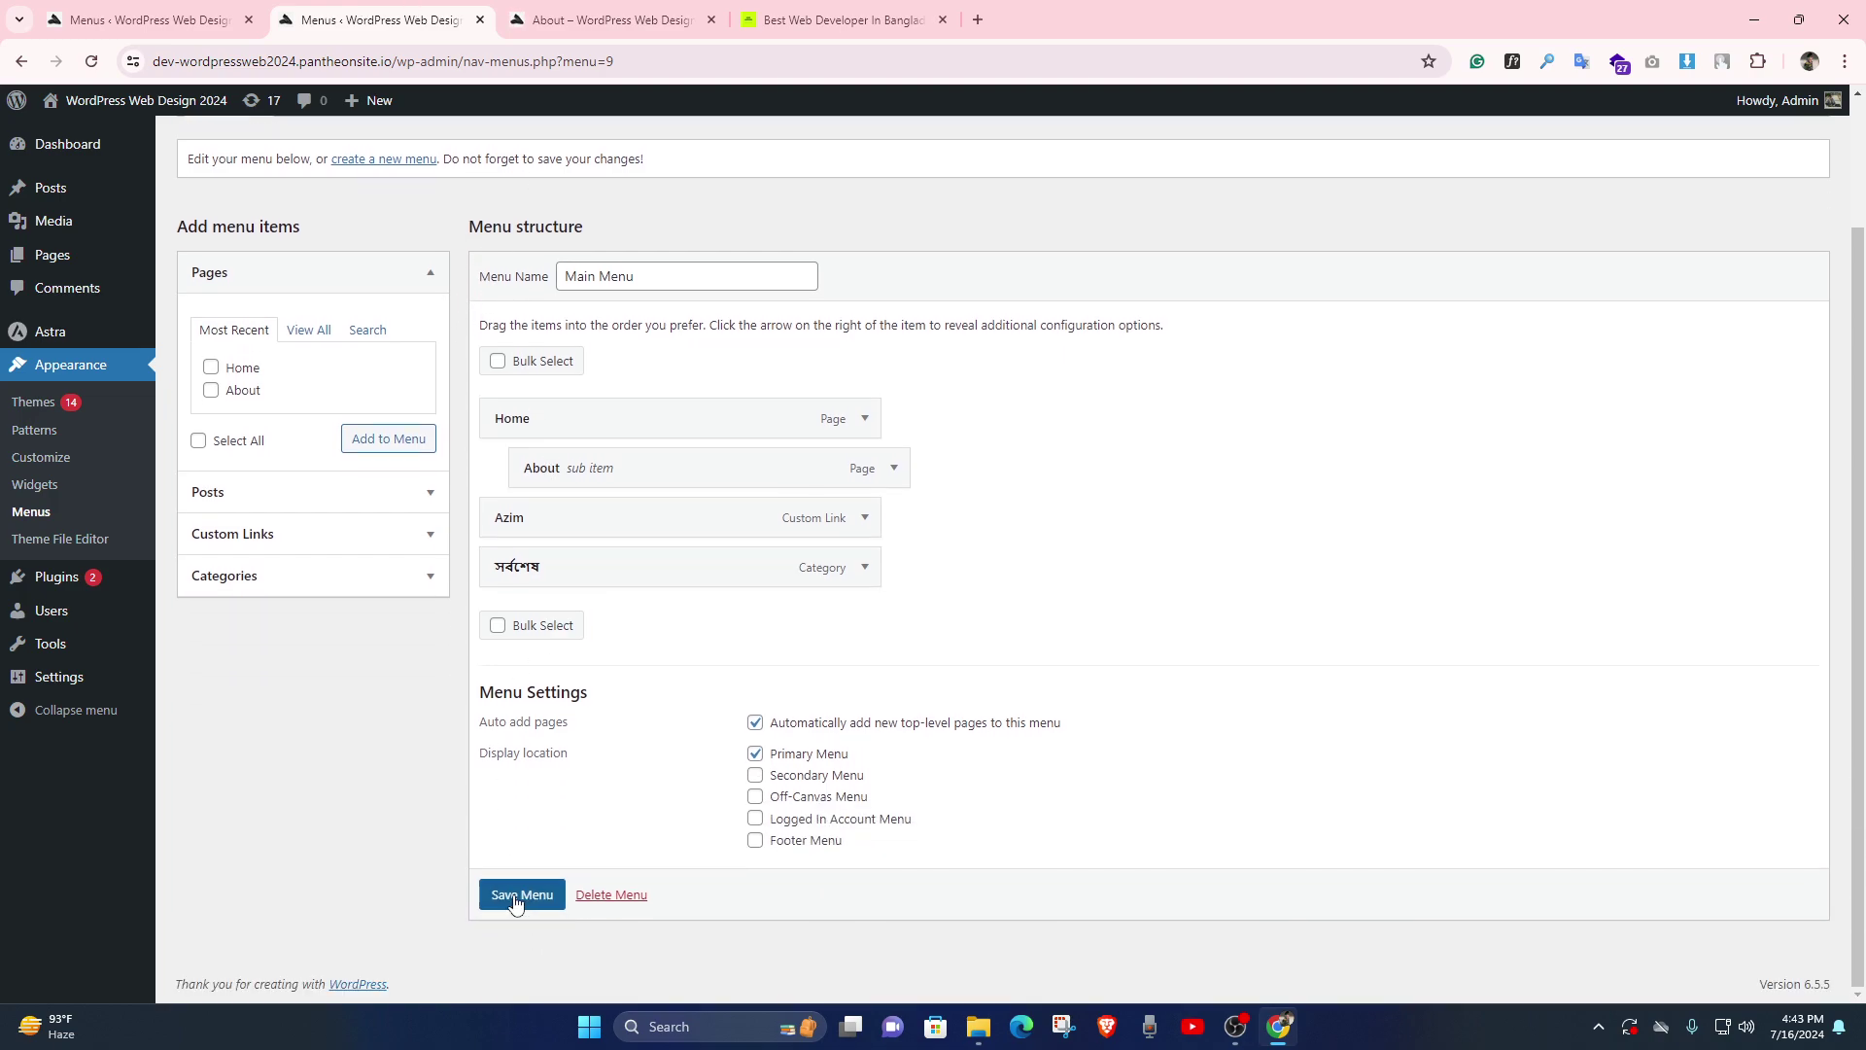
left_click(521, 904)
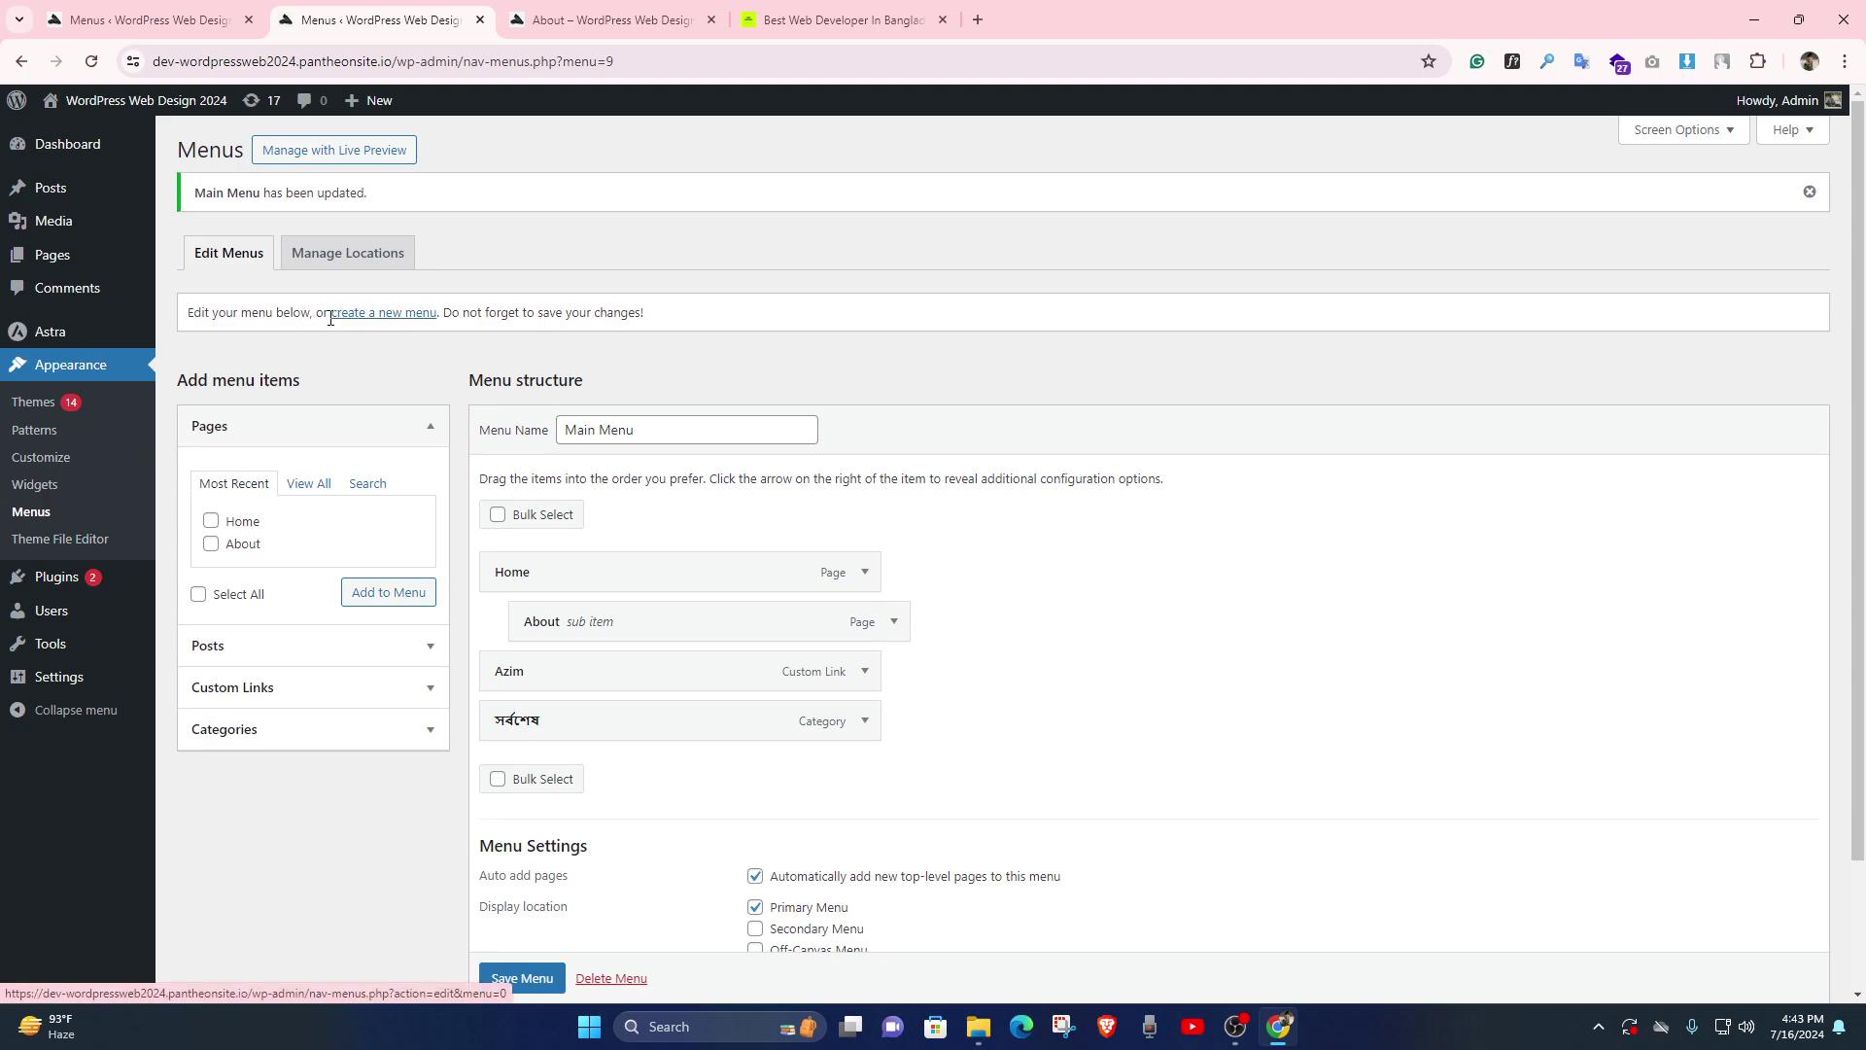
- Create a new menu named 2nd Menu
left_click(381, 313)
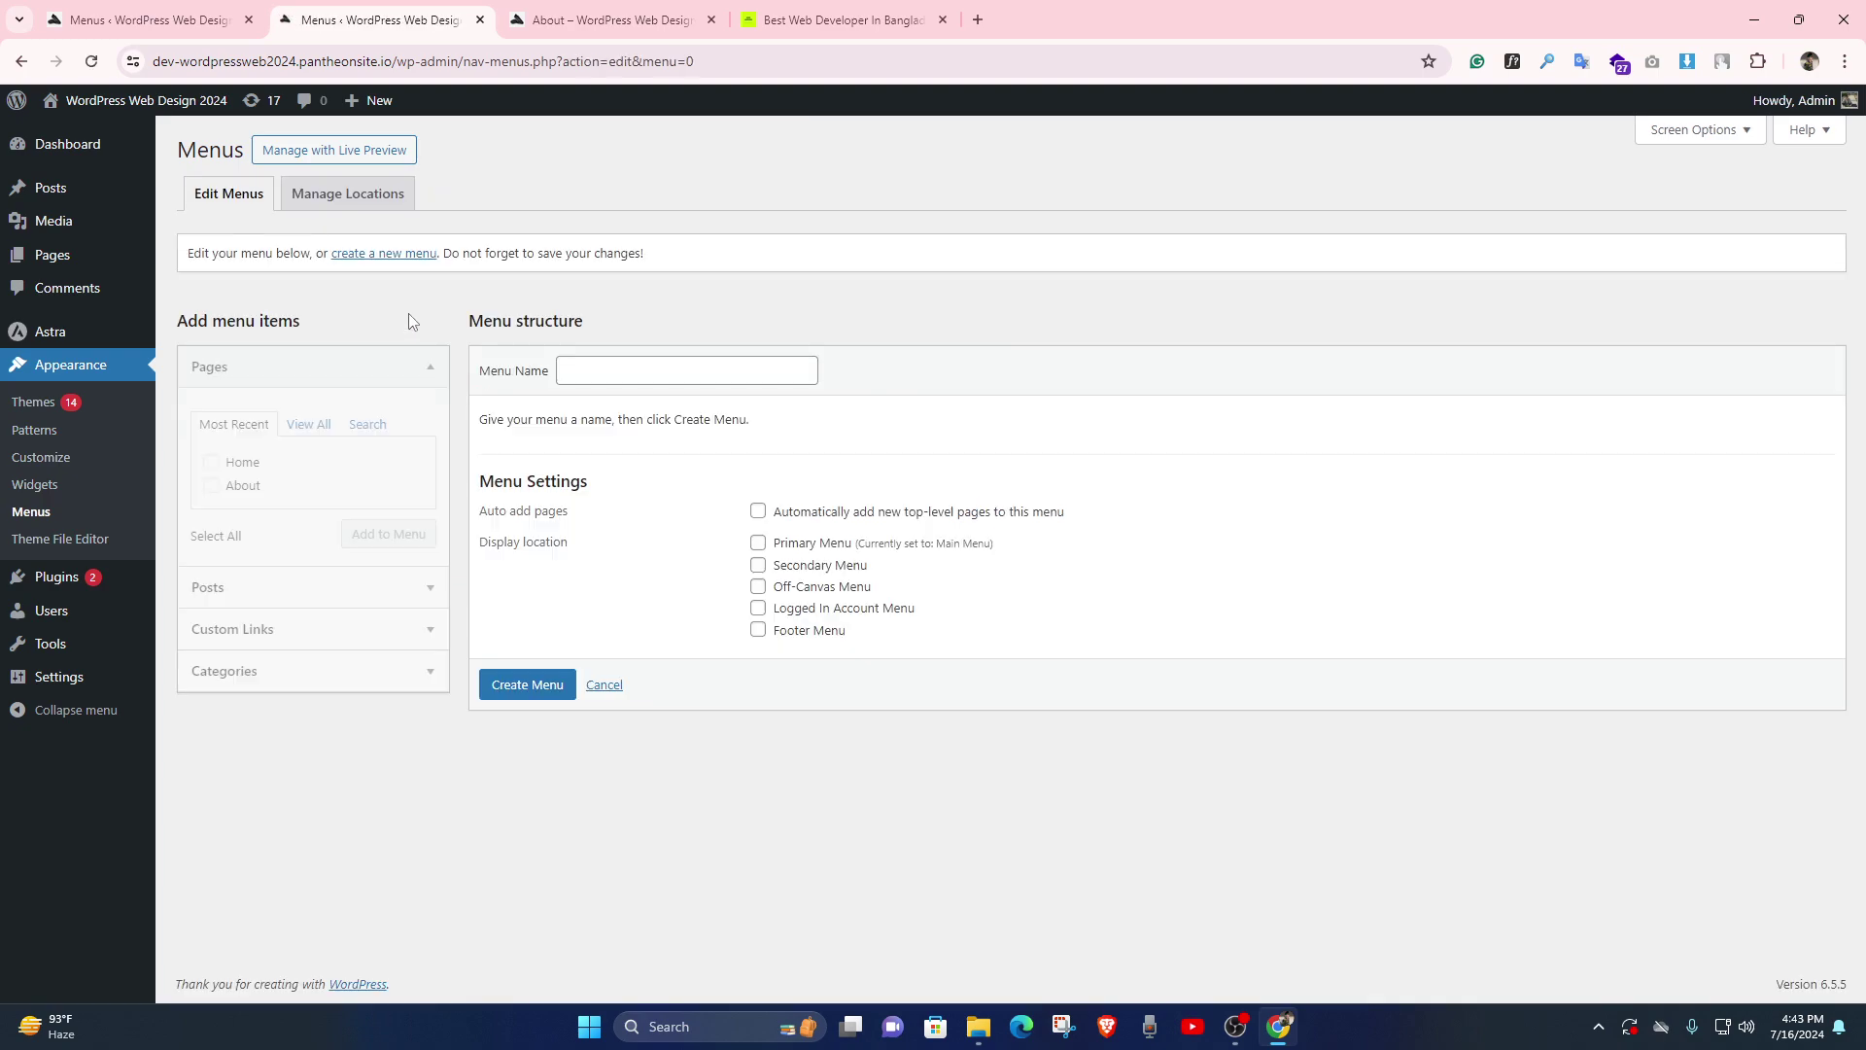
left_click(591, 370)
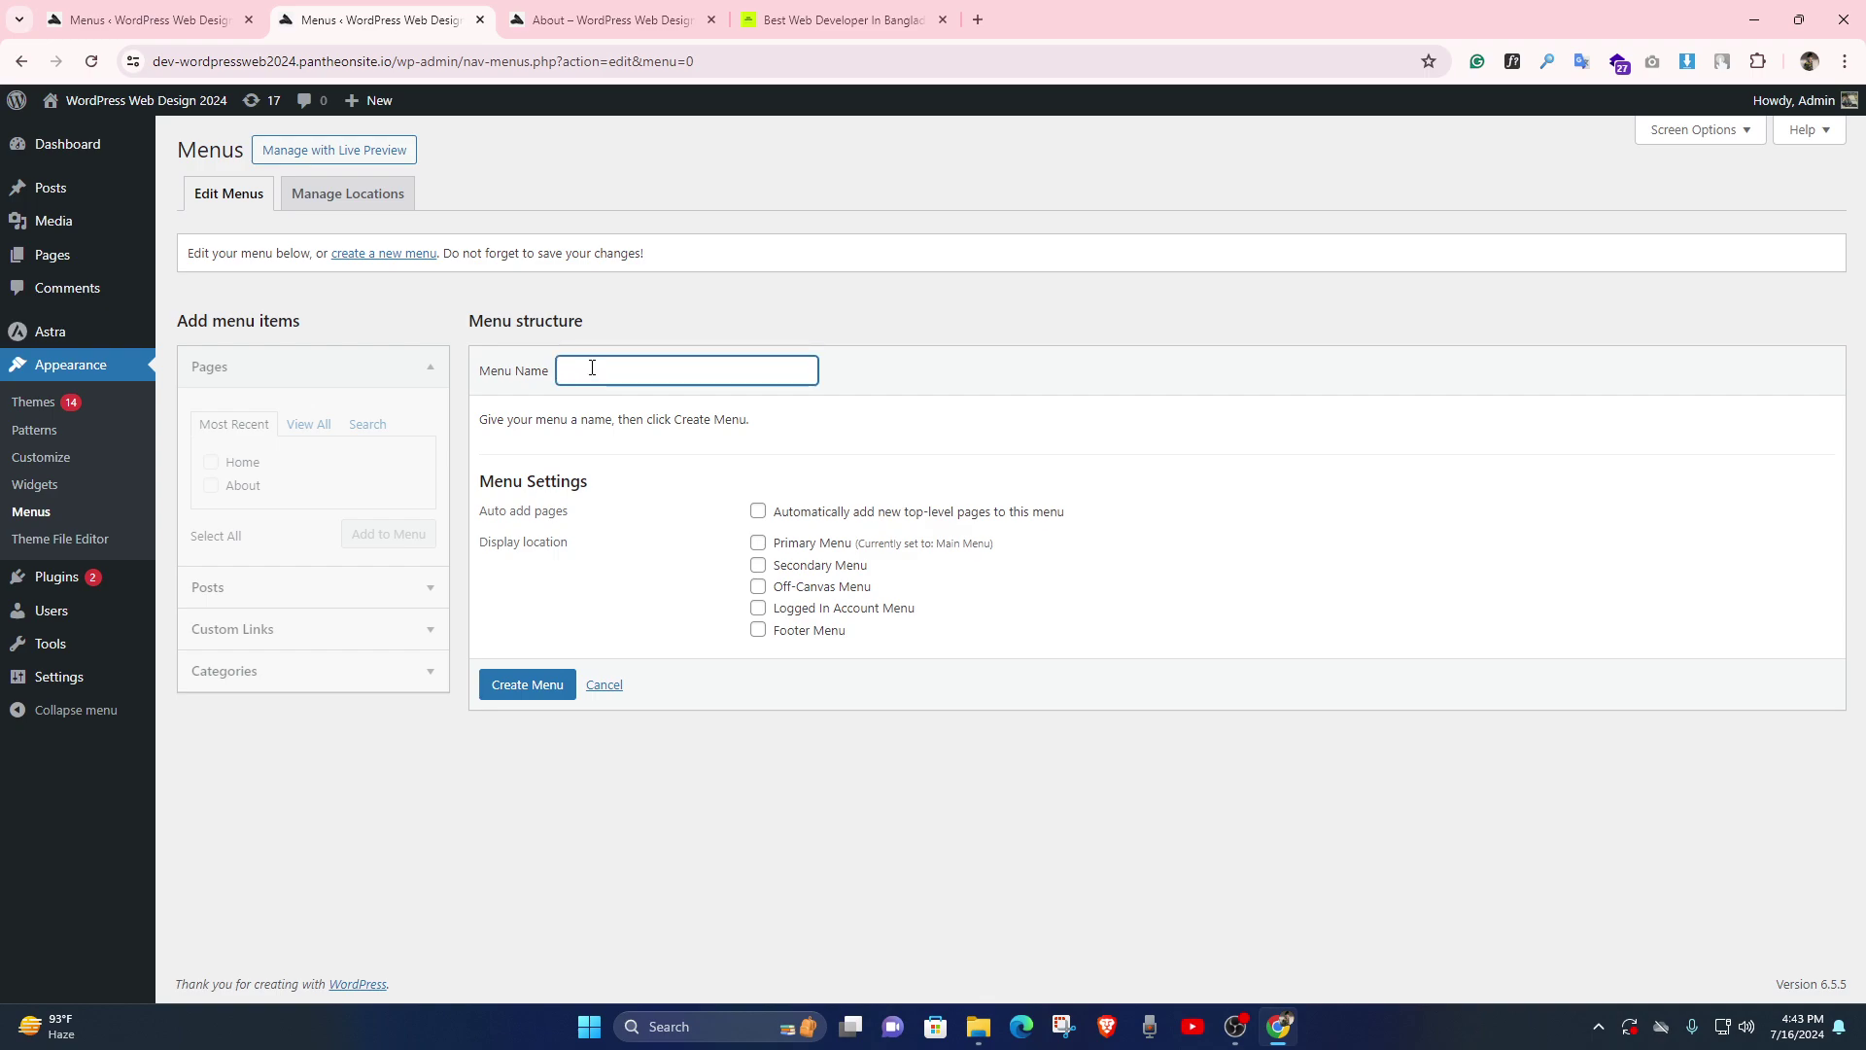
type("2nd Menu")
left_click(529, 691)
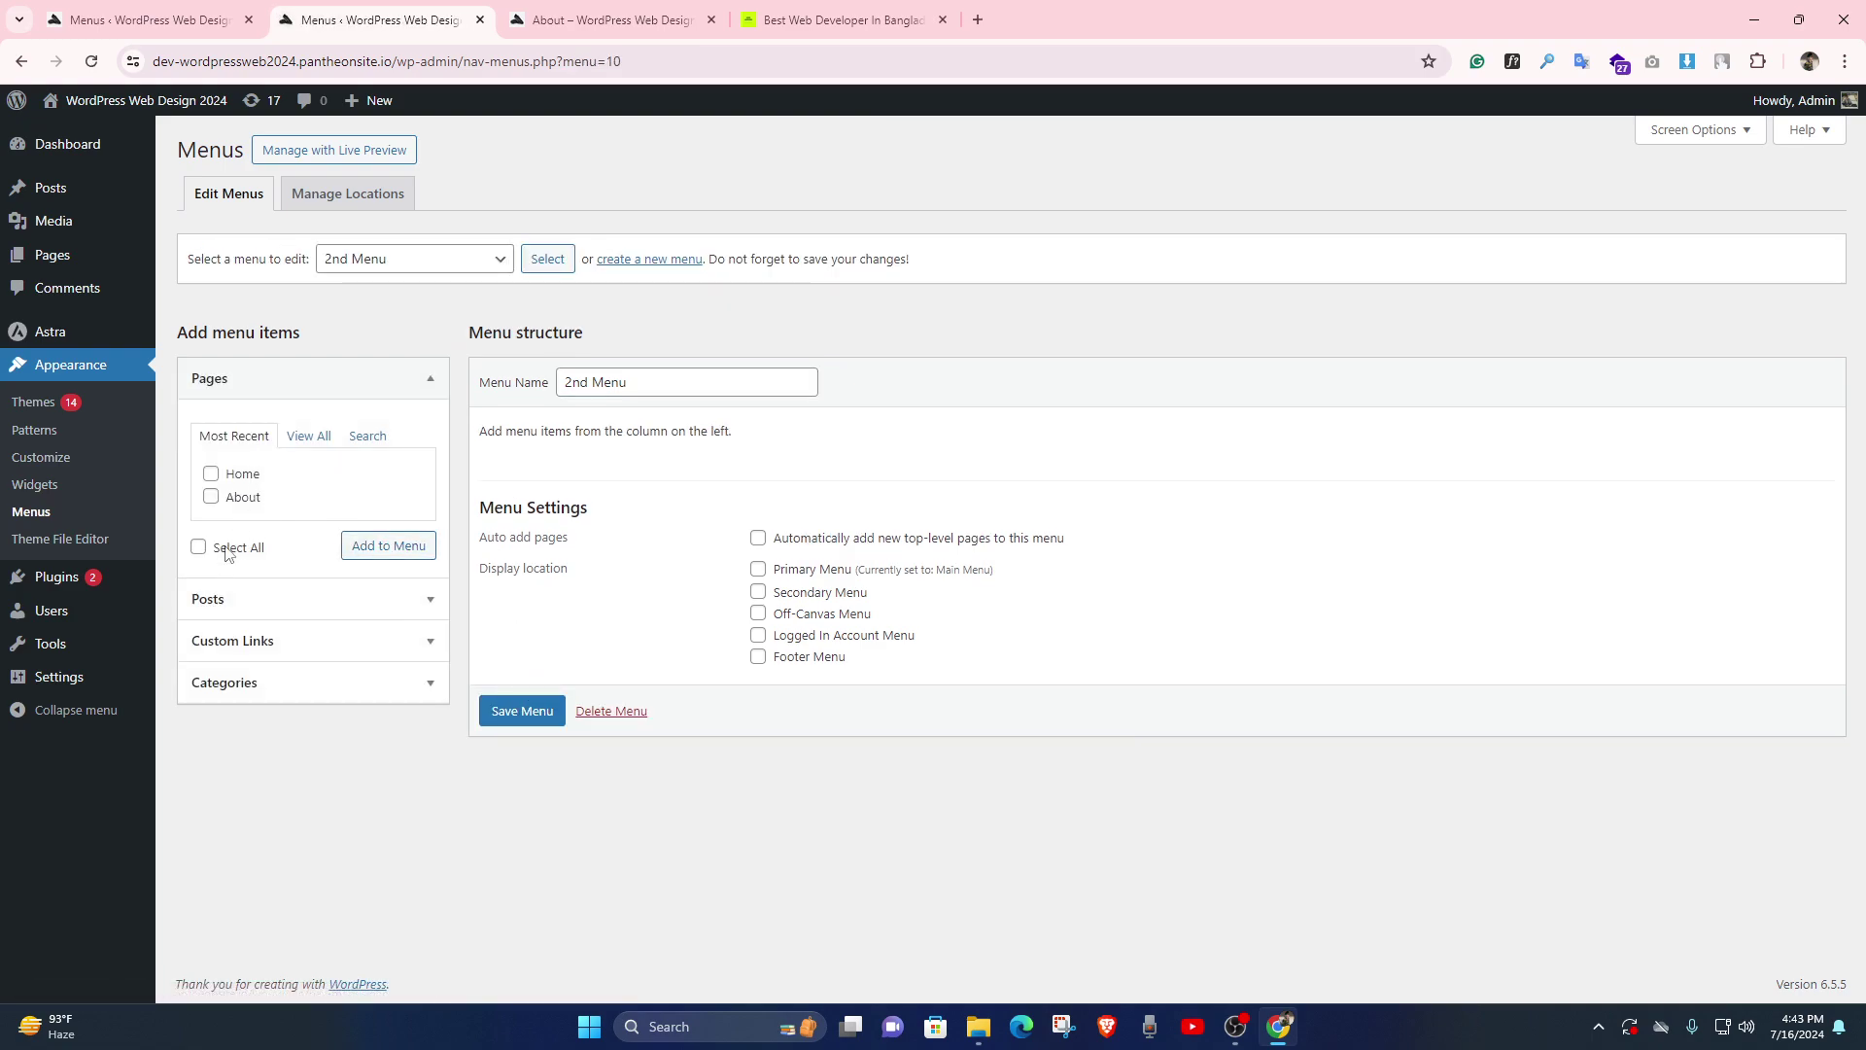
- Select the About page and both Home pages from the full page list and save 2nd Menu
left_click(311, 437)
left_click(211, 473)
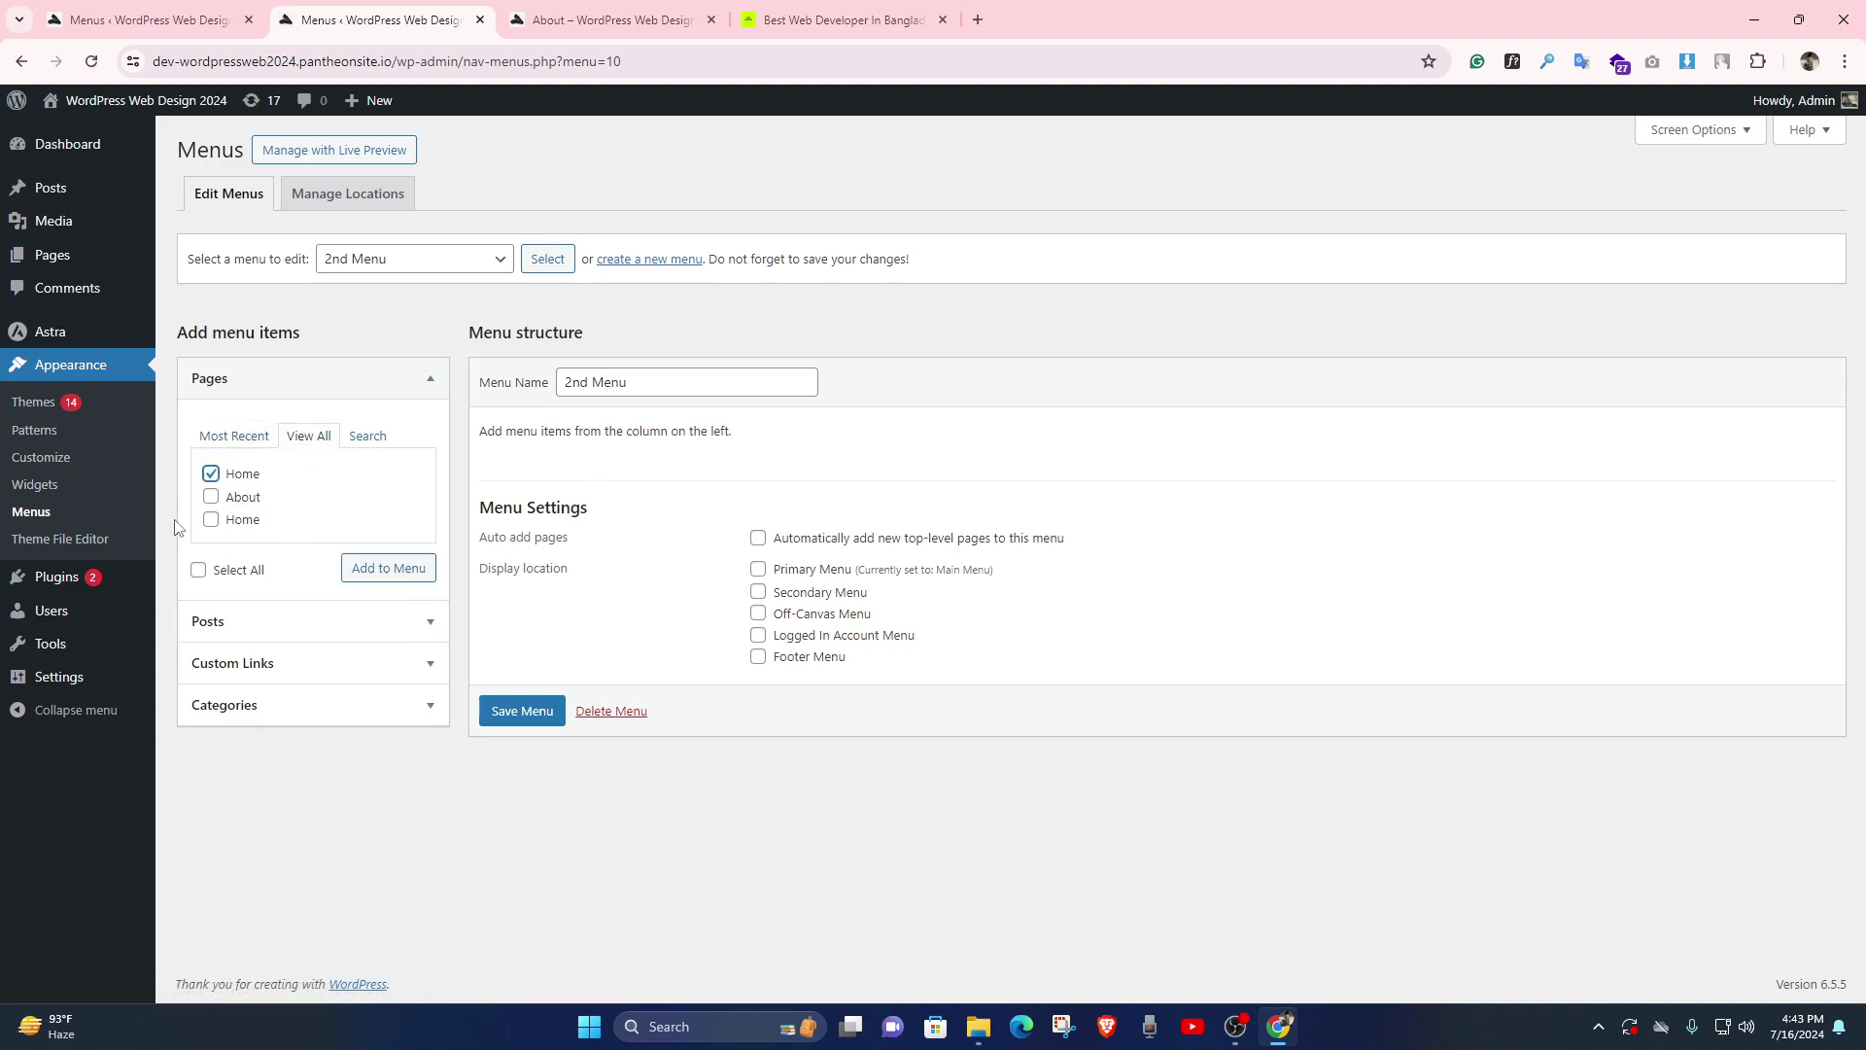
left_click(211, 496)
left_click(211, 519)
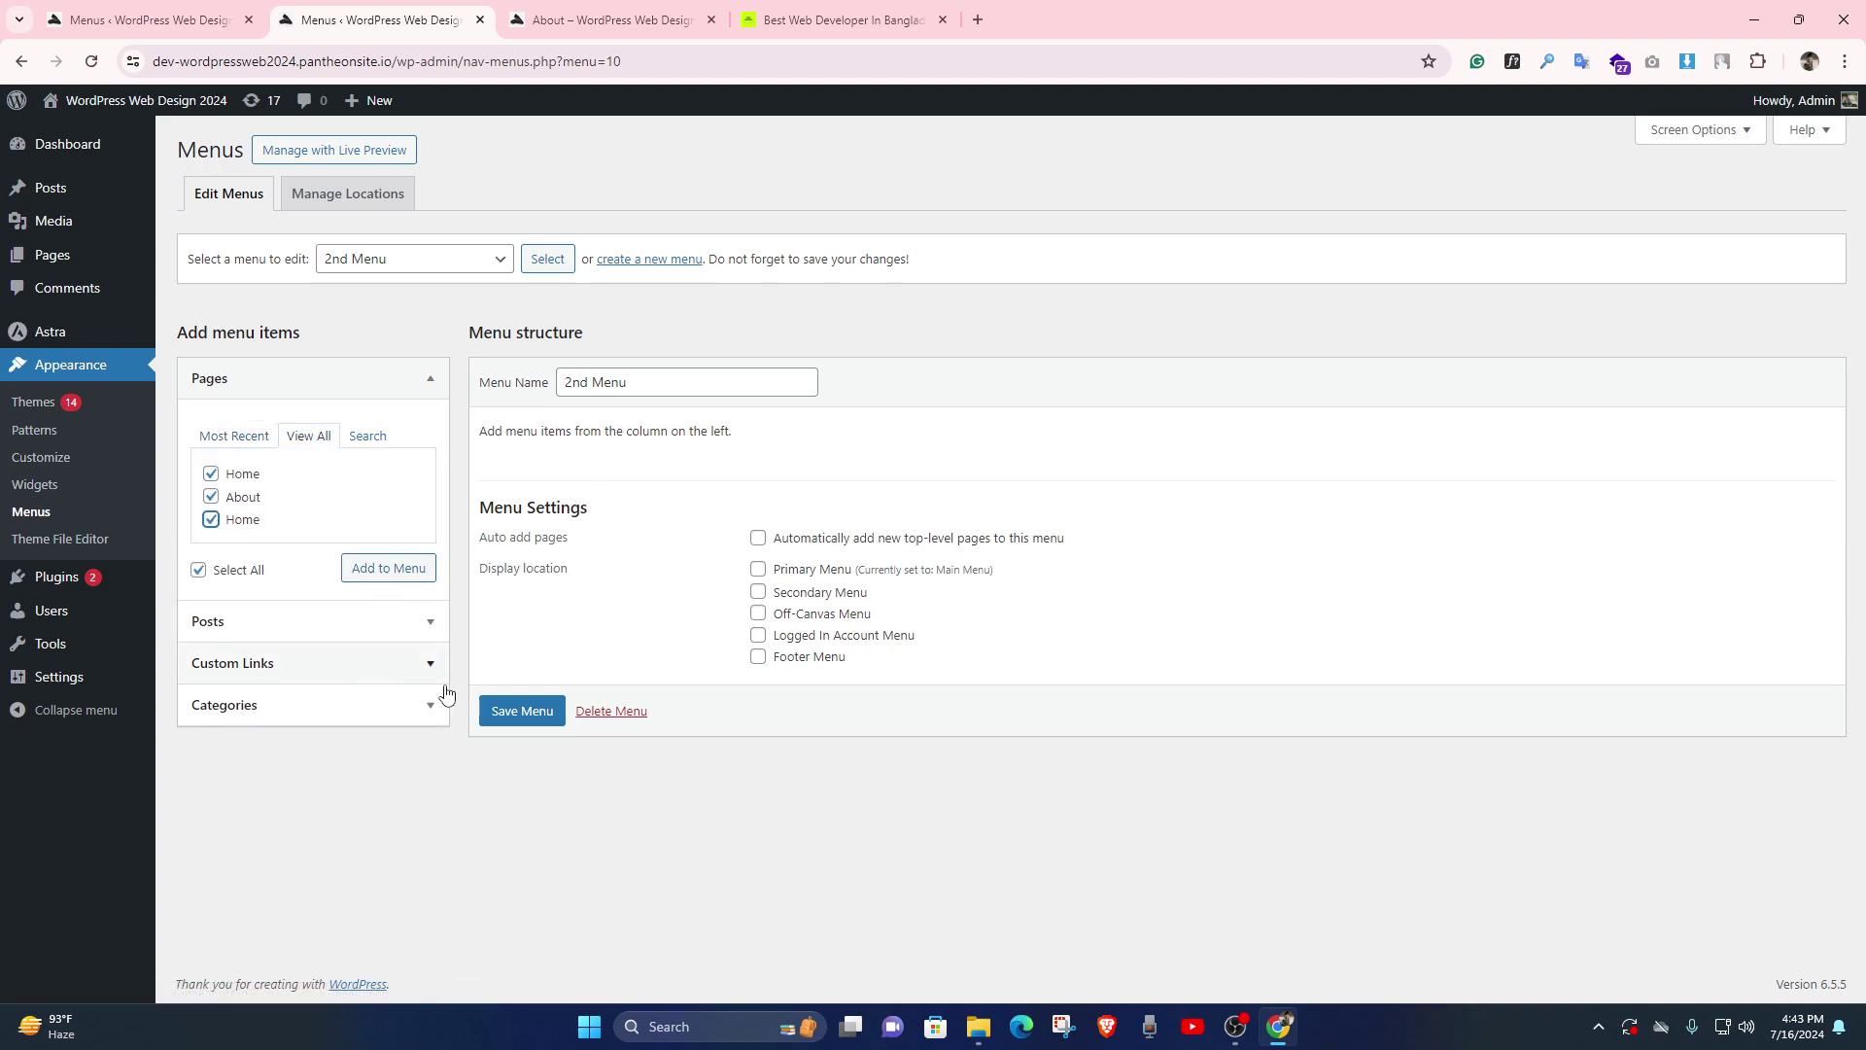
left_click(525, 713)
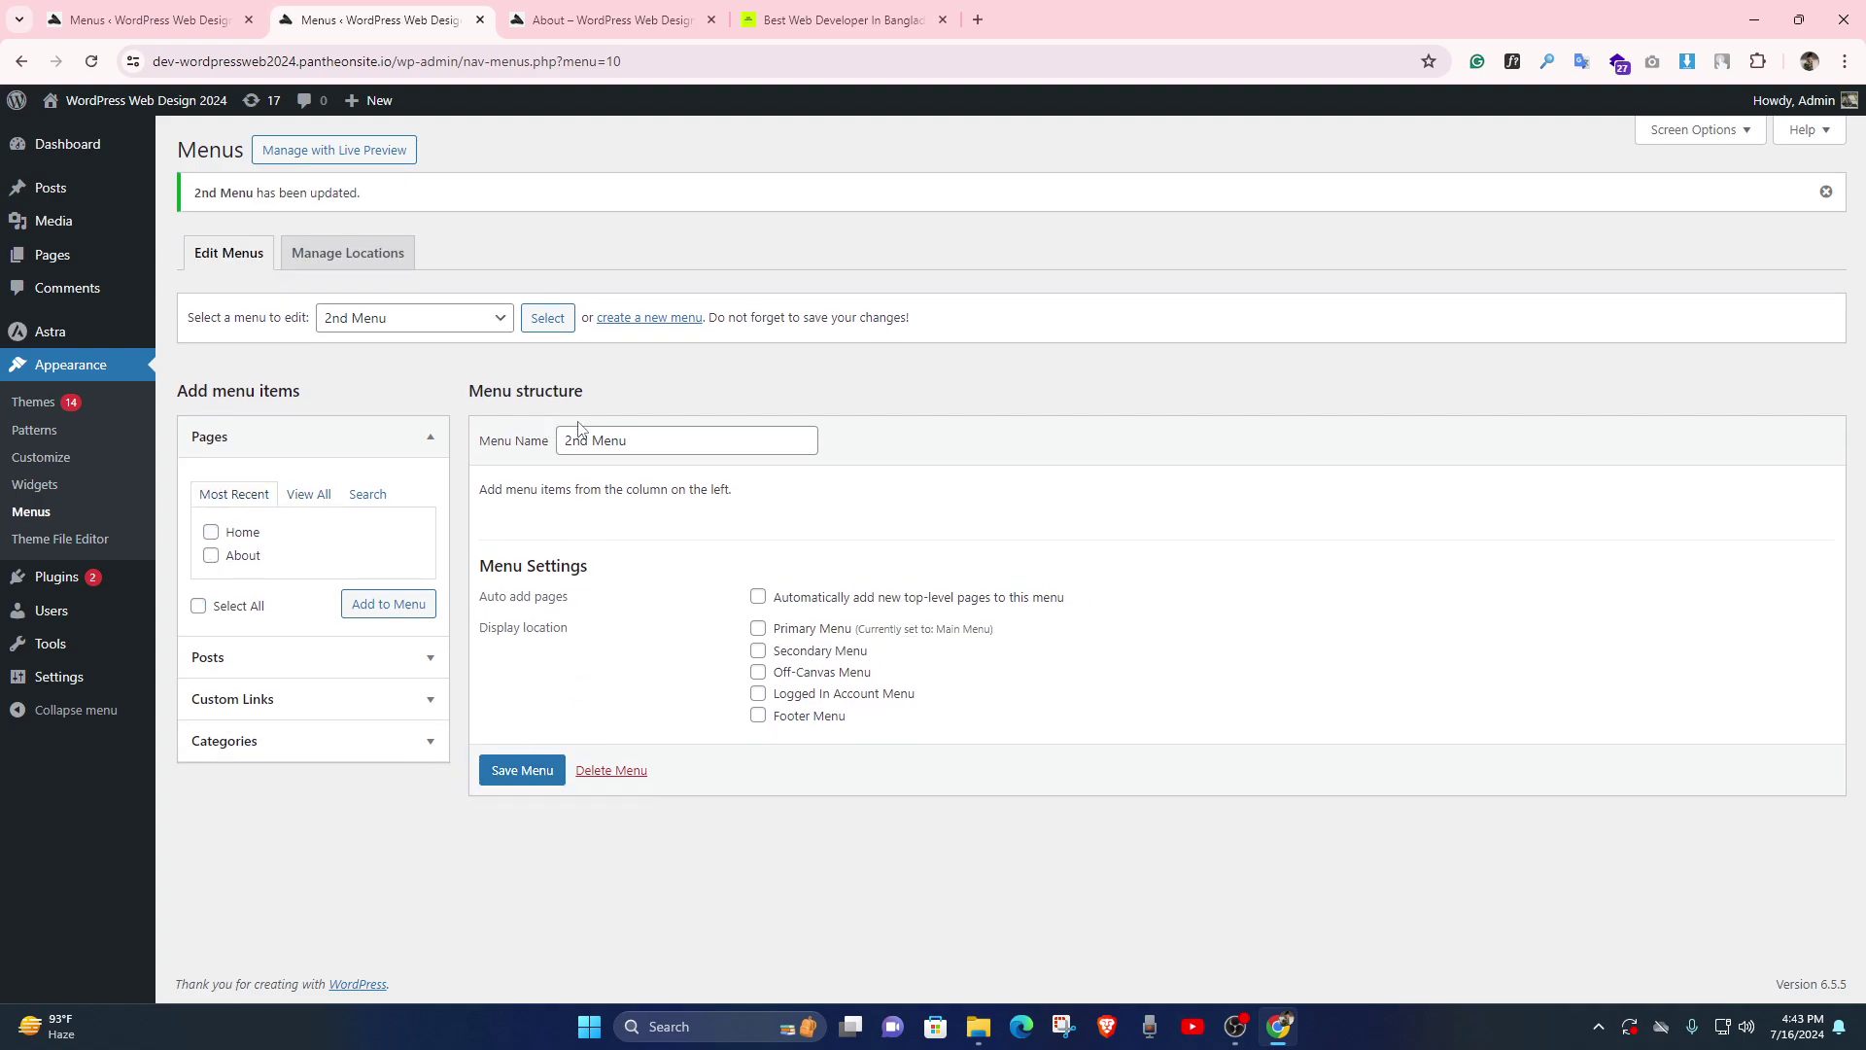
left_click(500, 775)
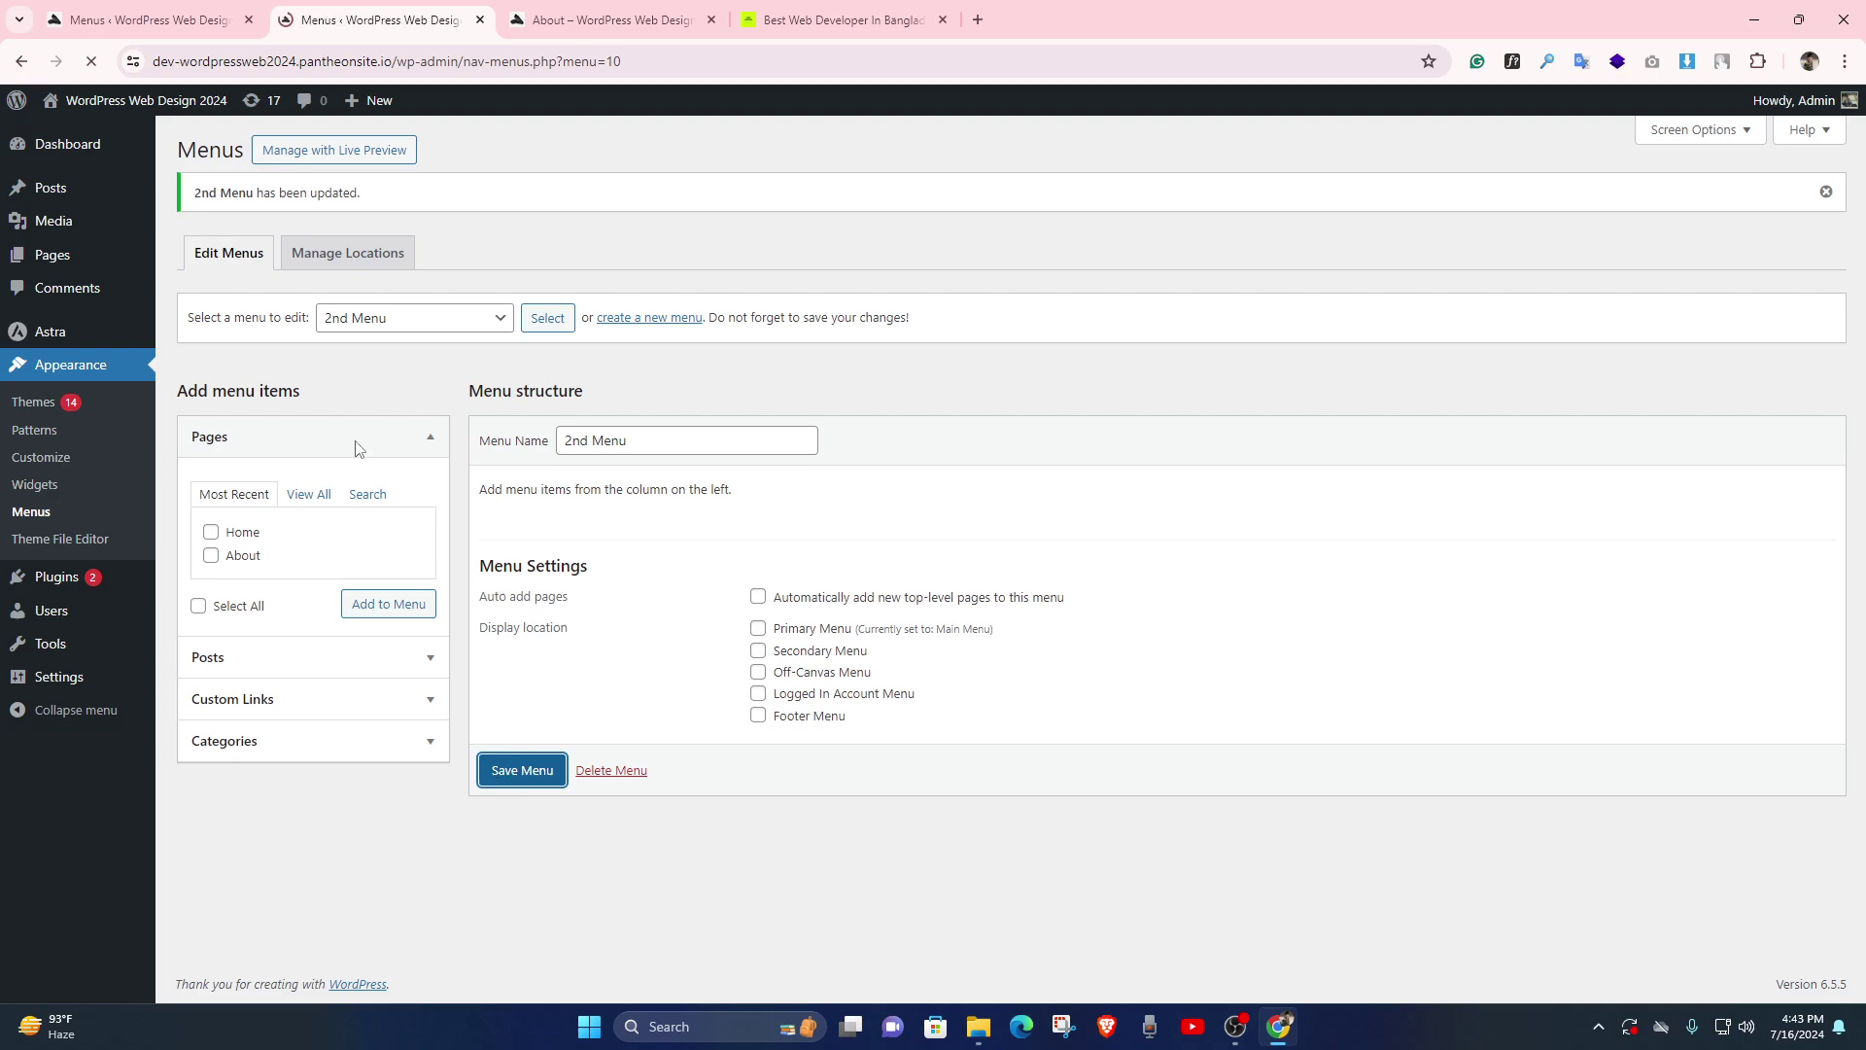
- Choose Main Menu (Primary Menu) as the menu to edit and load it
left_click(393, 321)
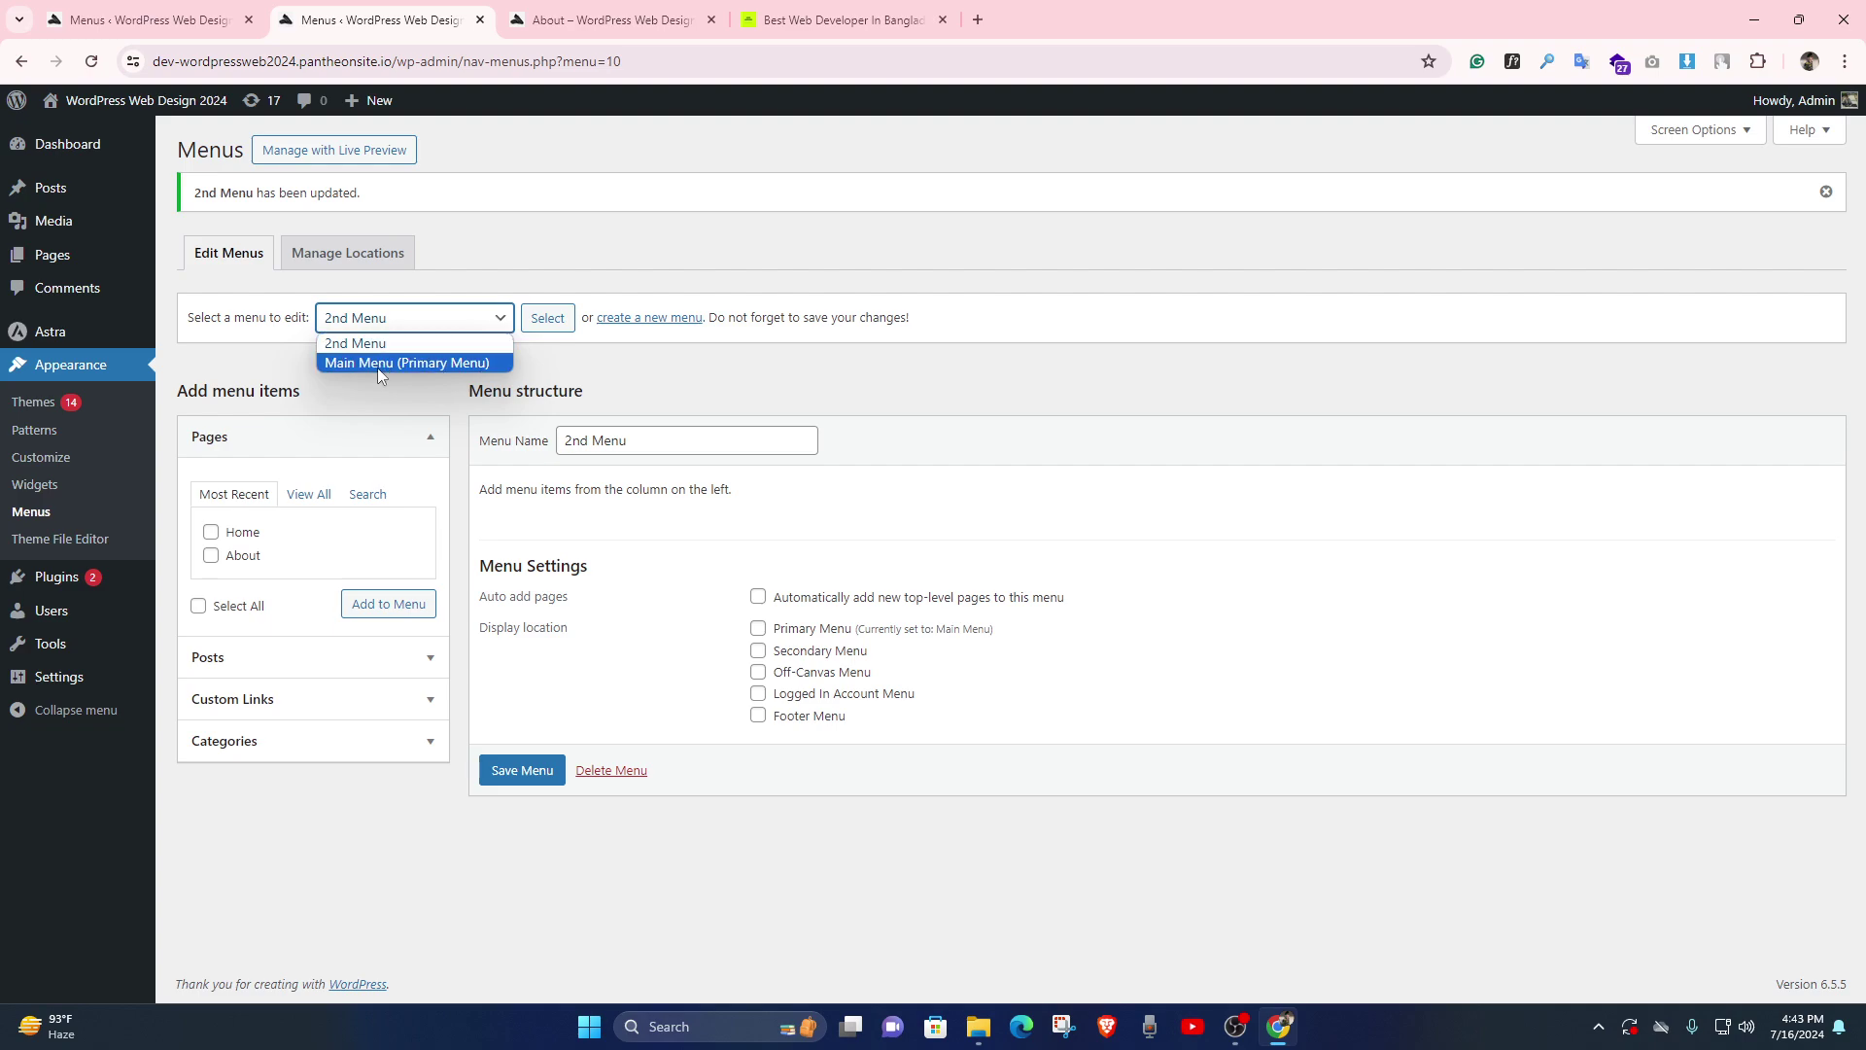
left_click(305, 376)
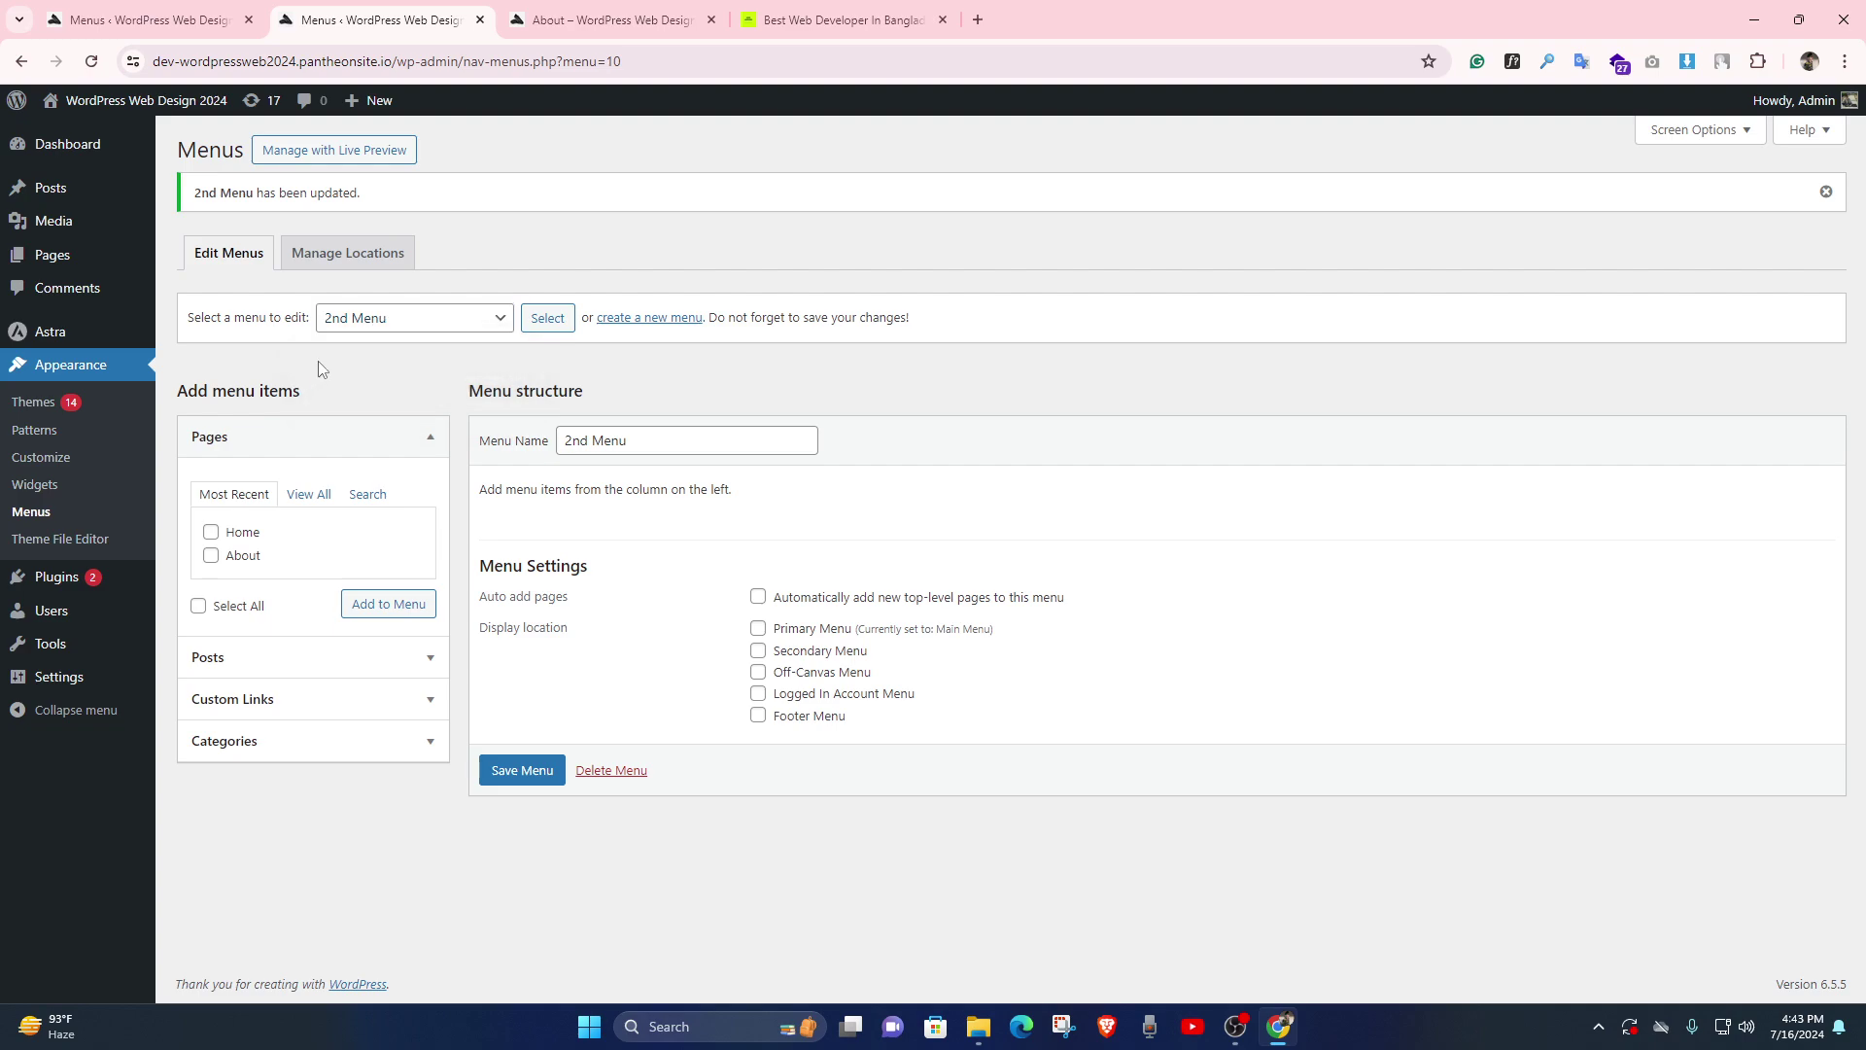
left_click(357, 321)
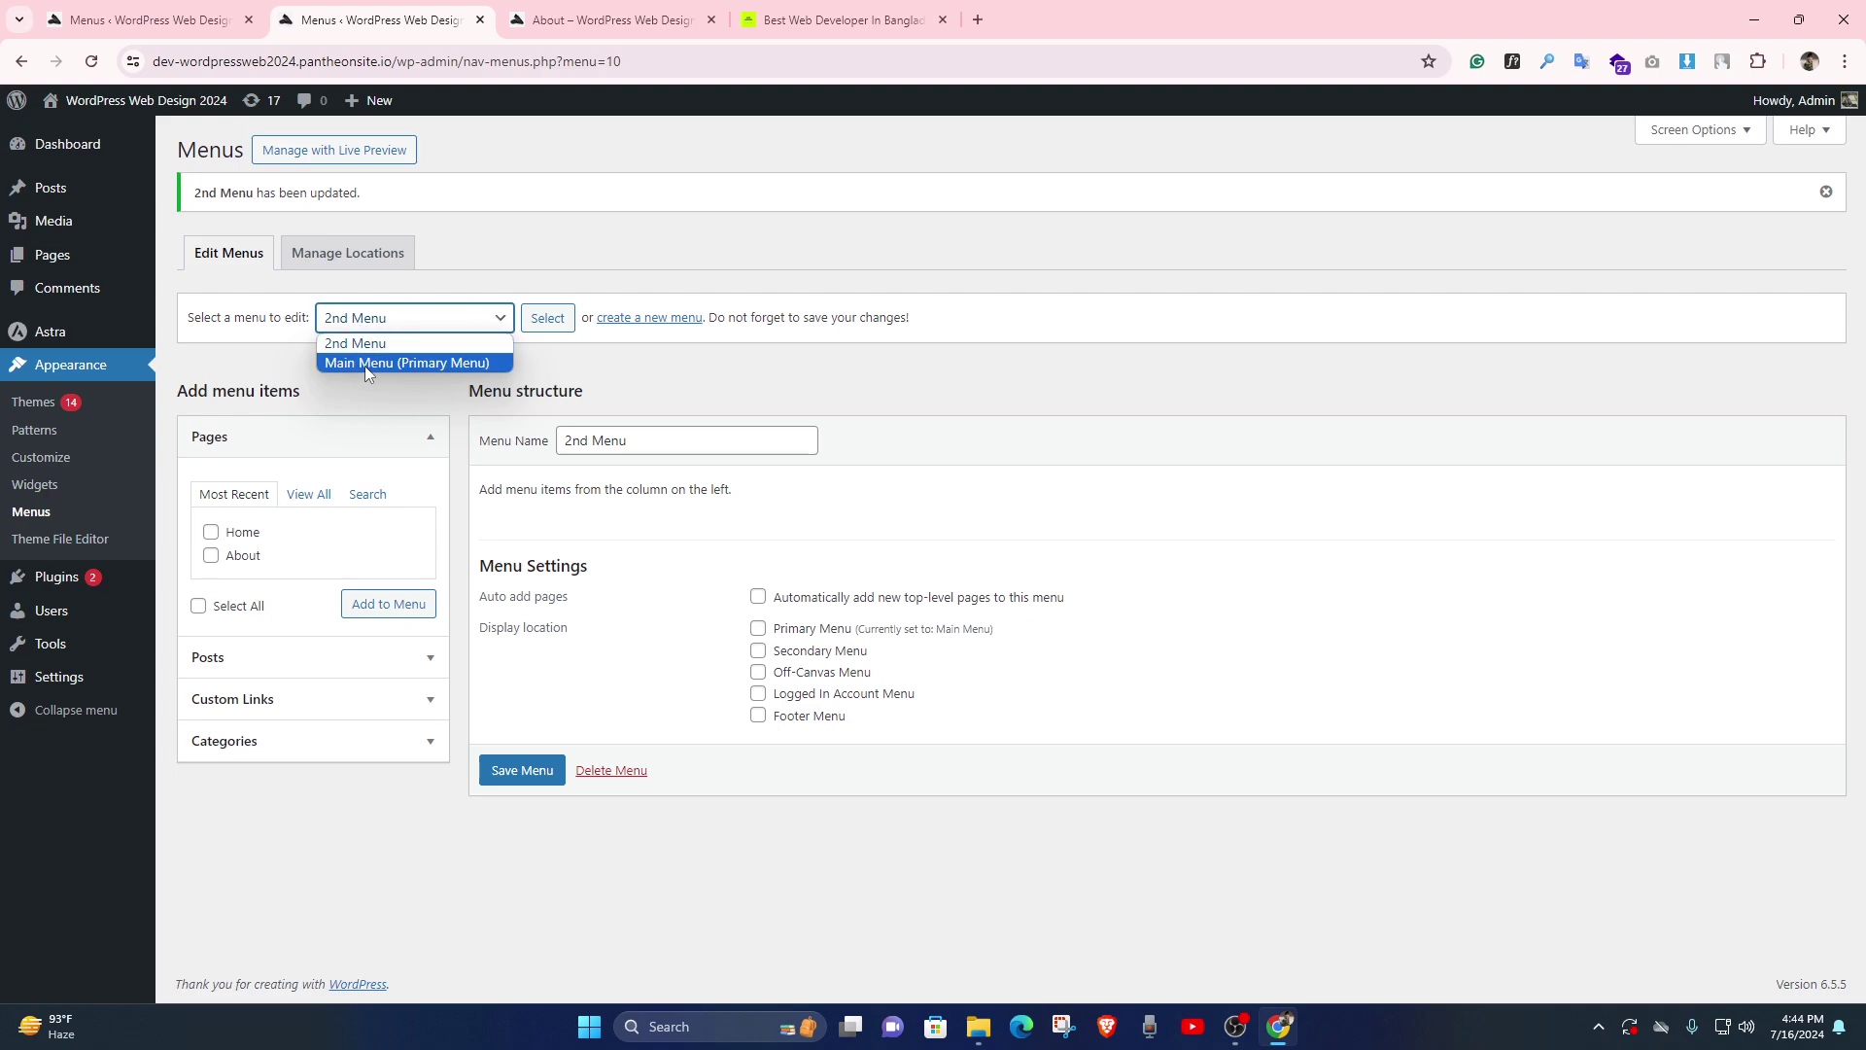
left_click(359, 365)
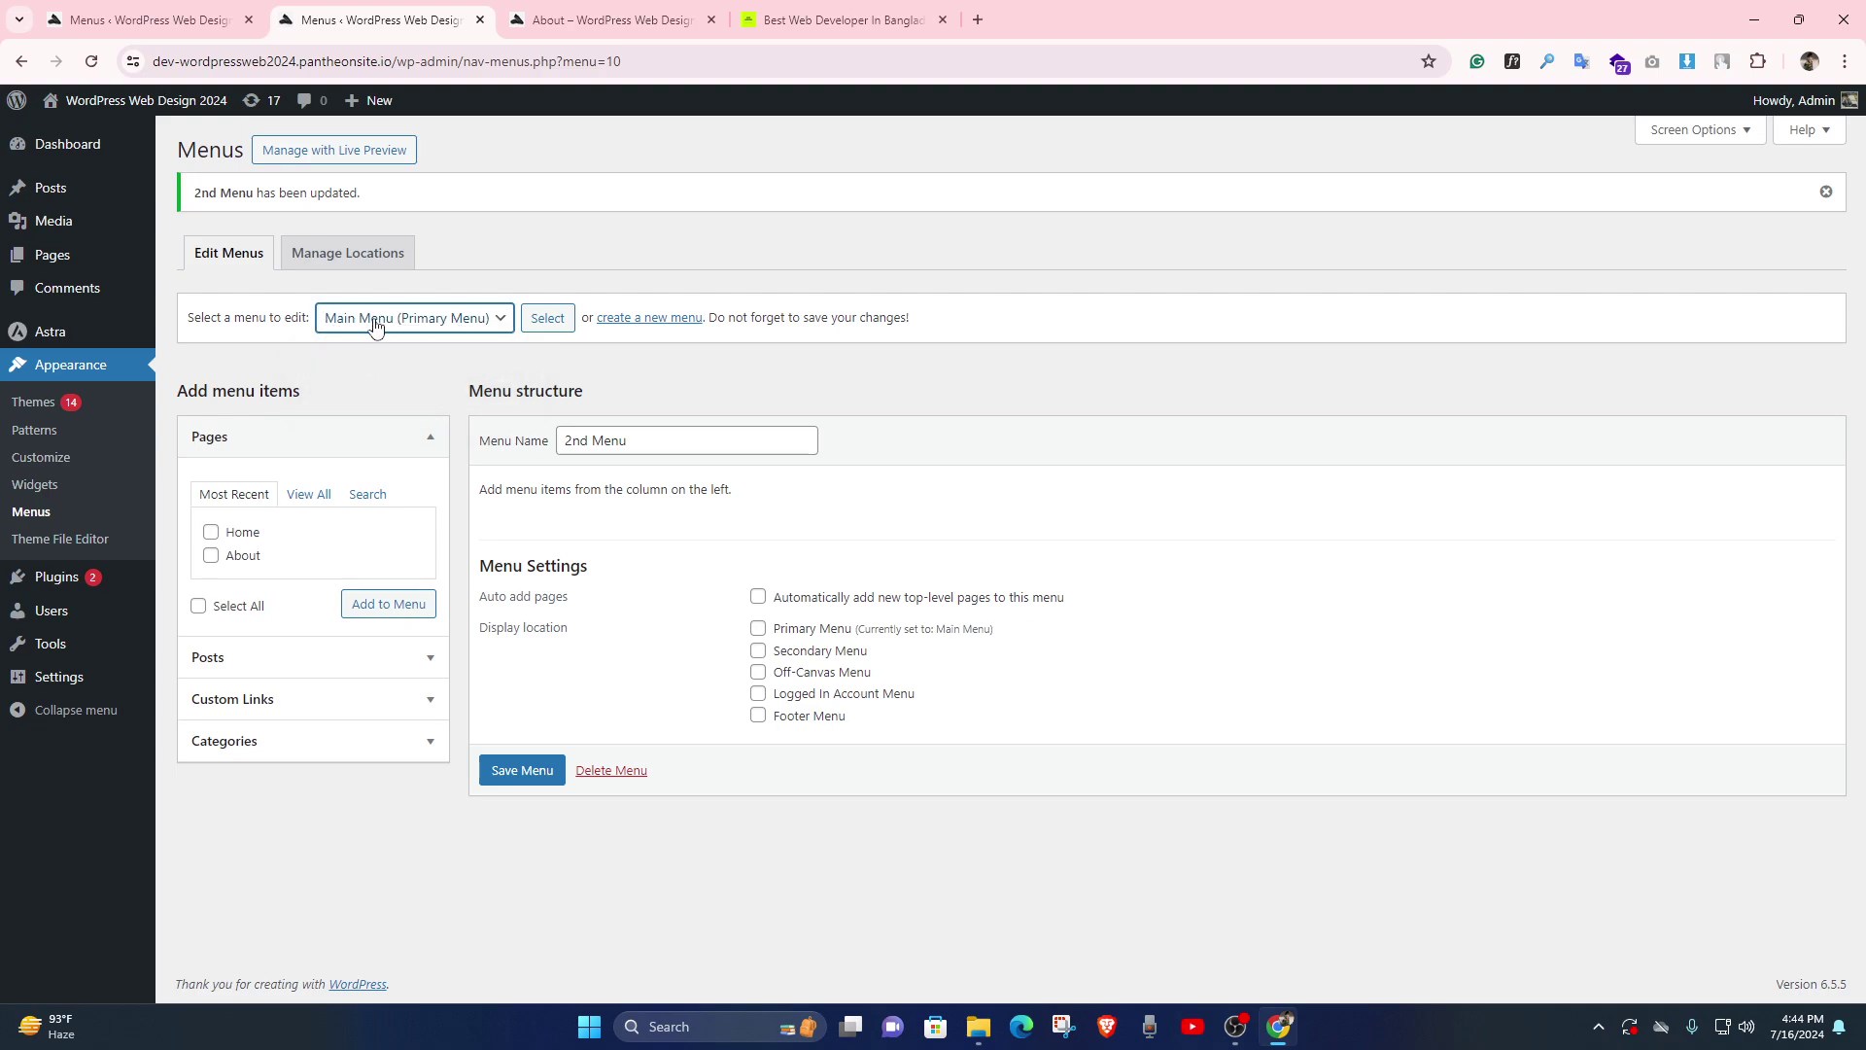
left_click(549, 321)
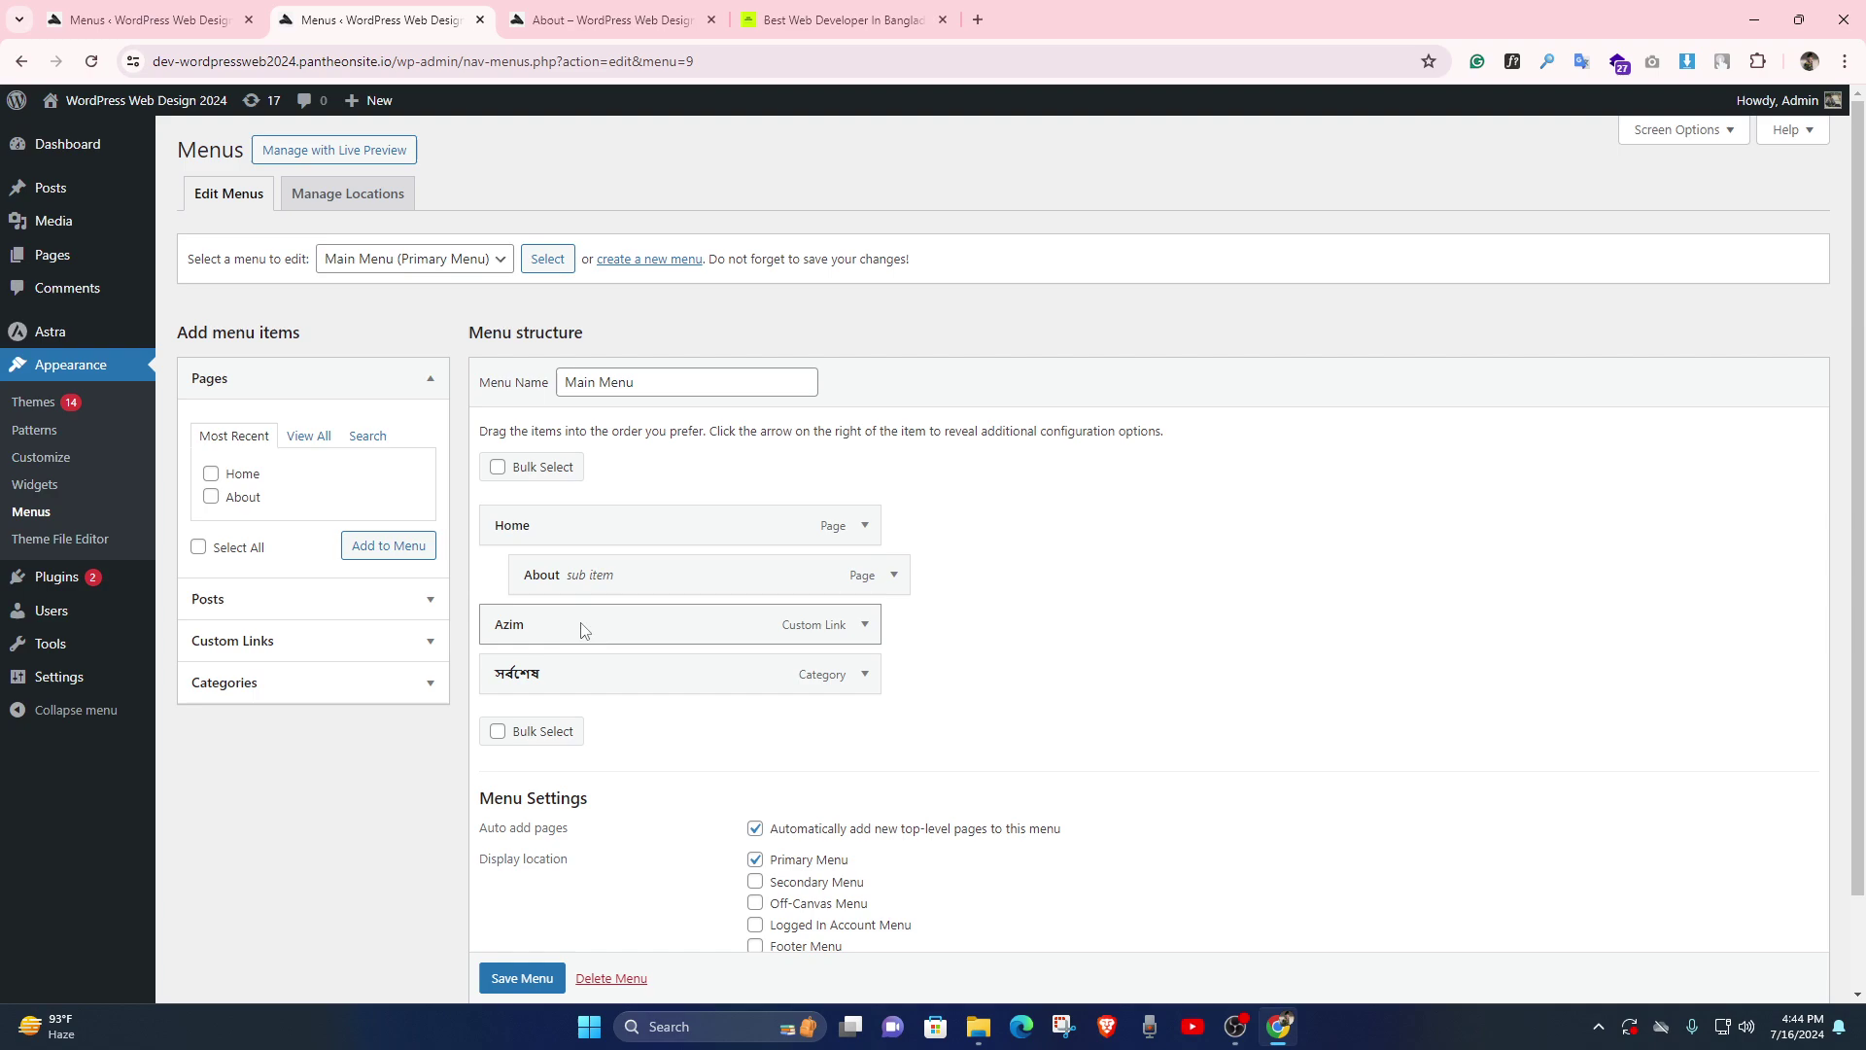
- Review Main Menu's item structure, auto-add option and display location, and save the menu
scroll(573, 505, "down", 1)
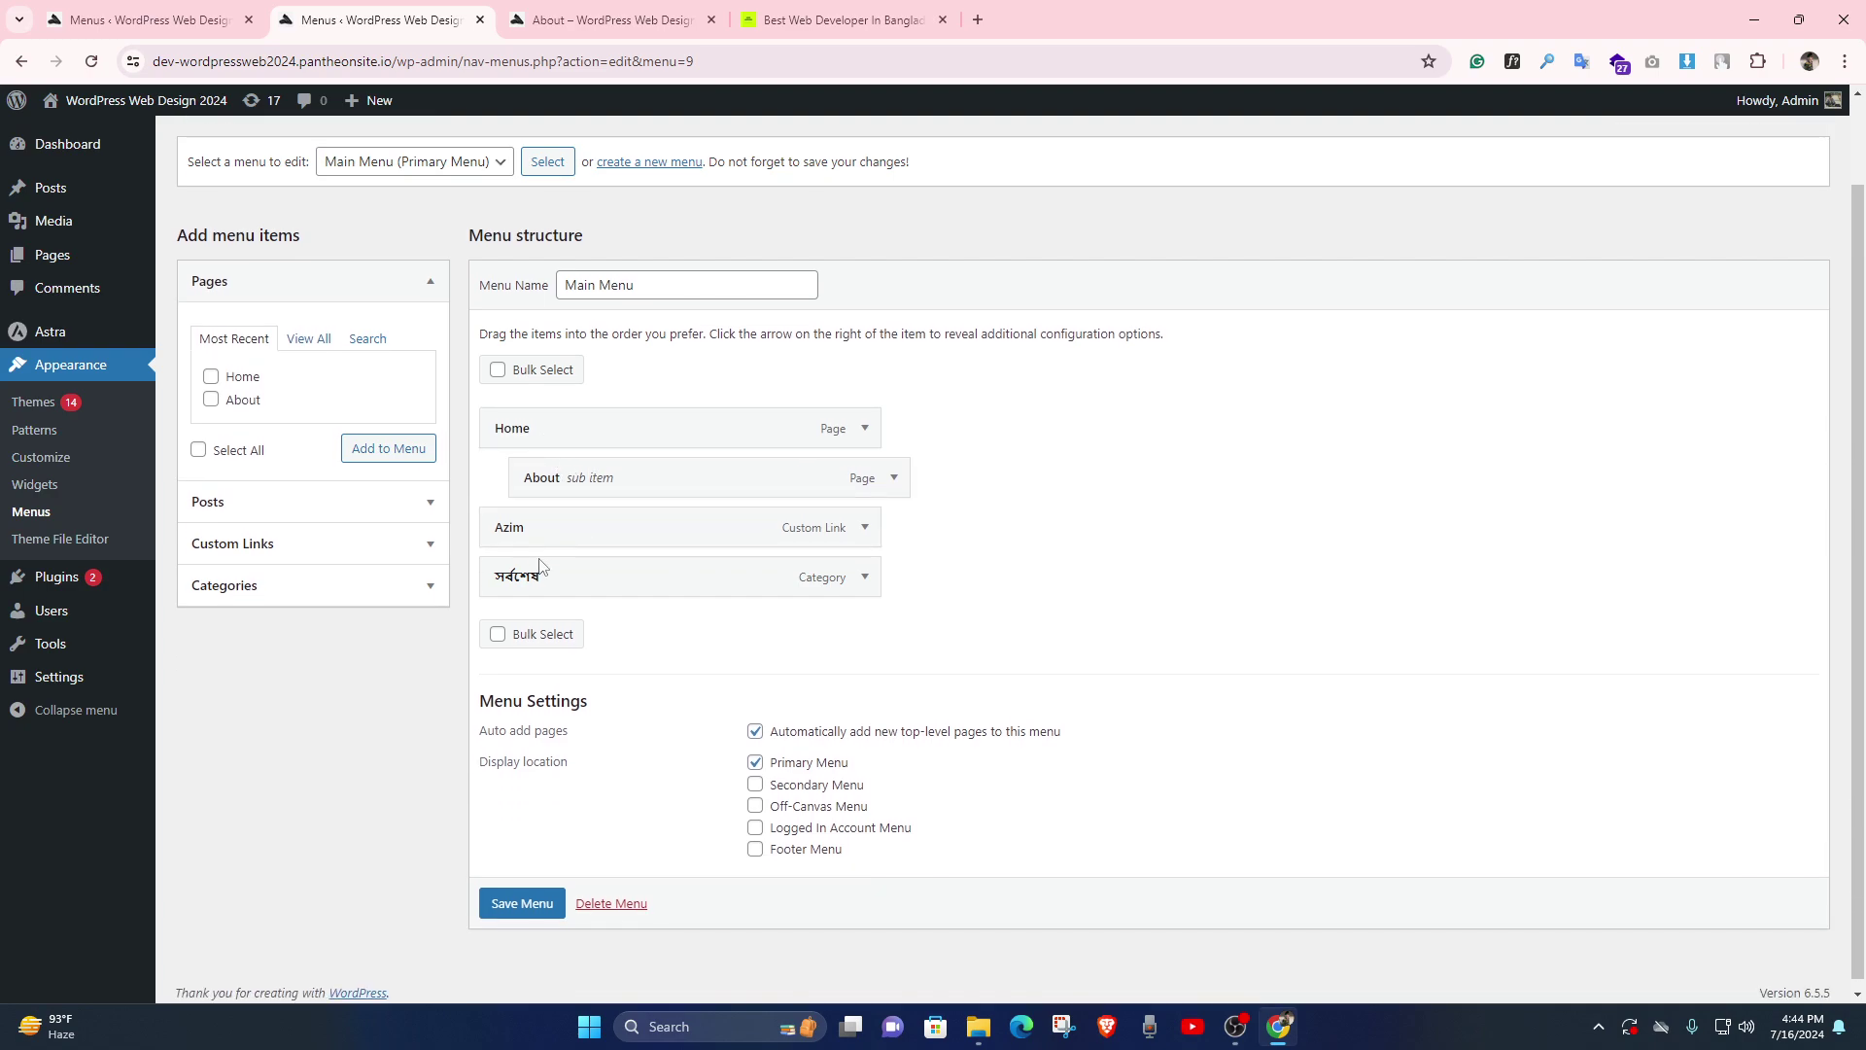
scroll(453, 816, "down", 1)
scroll(695, 755, "up", 1)
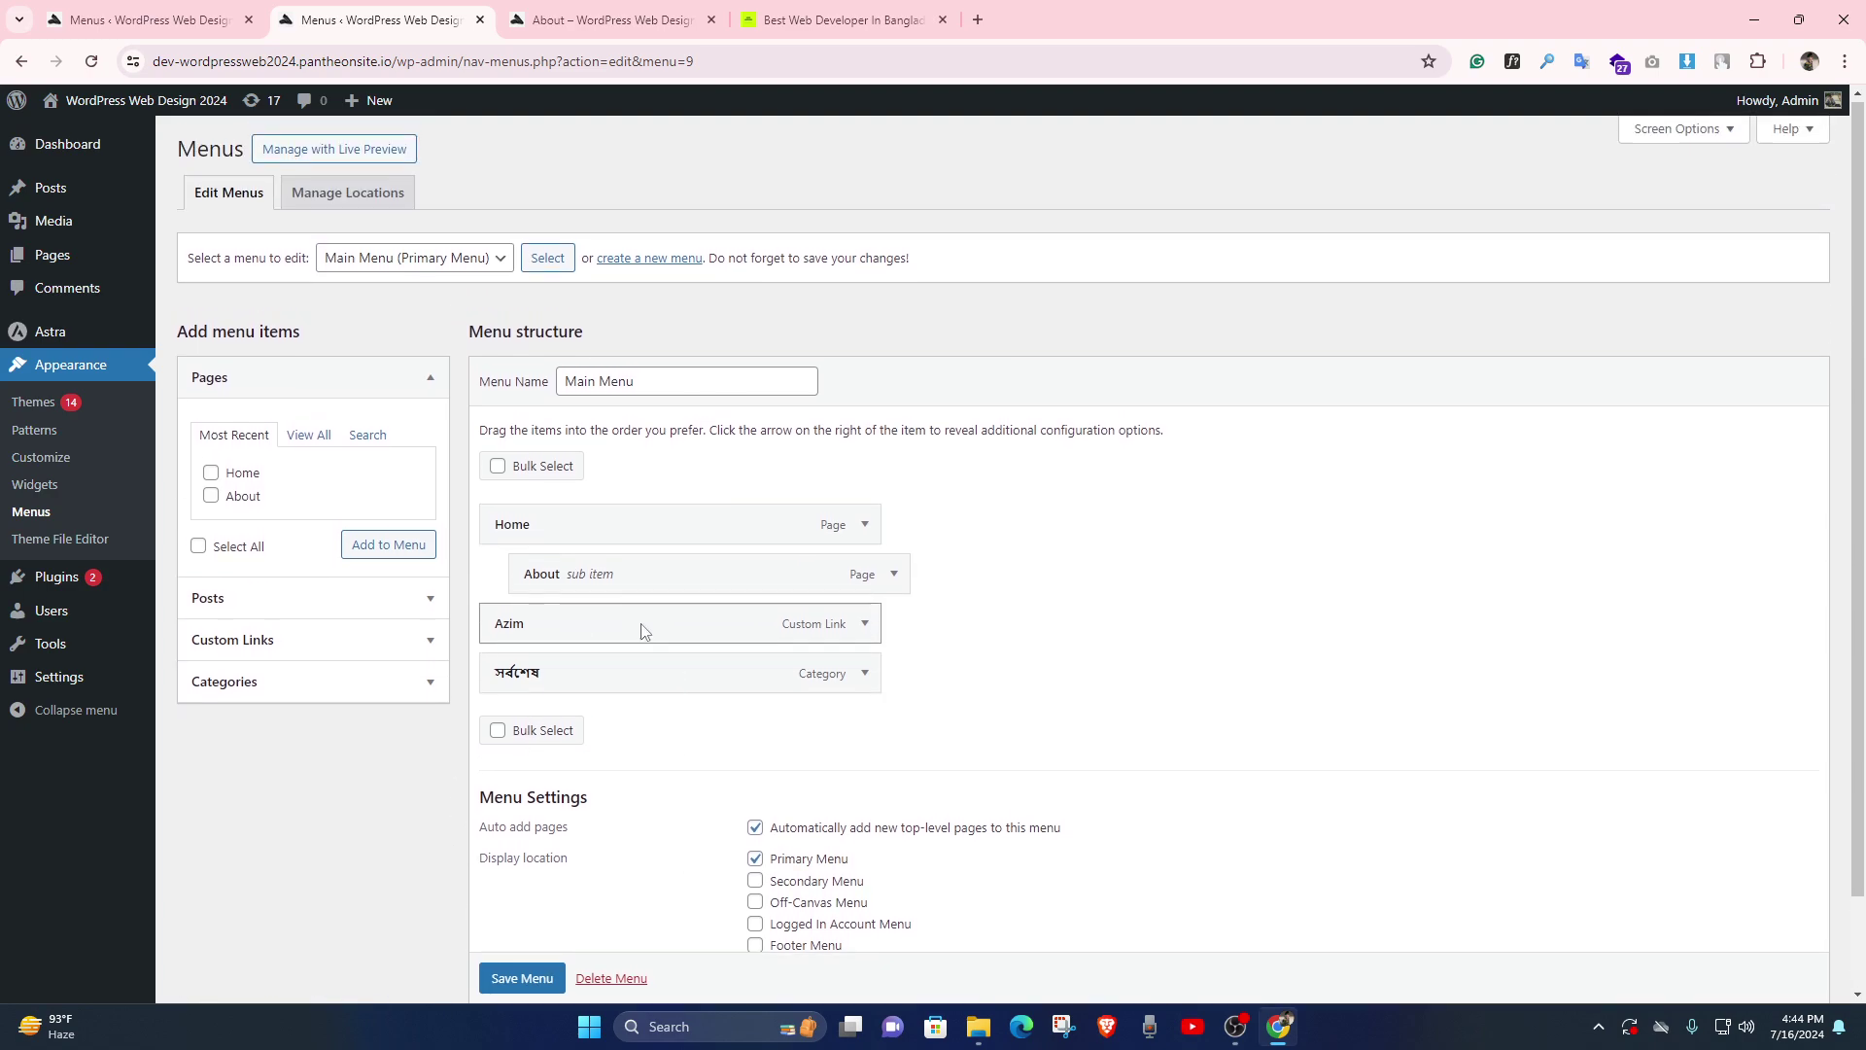
scroll(638, 632, "down", 1)
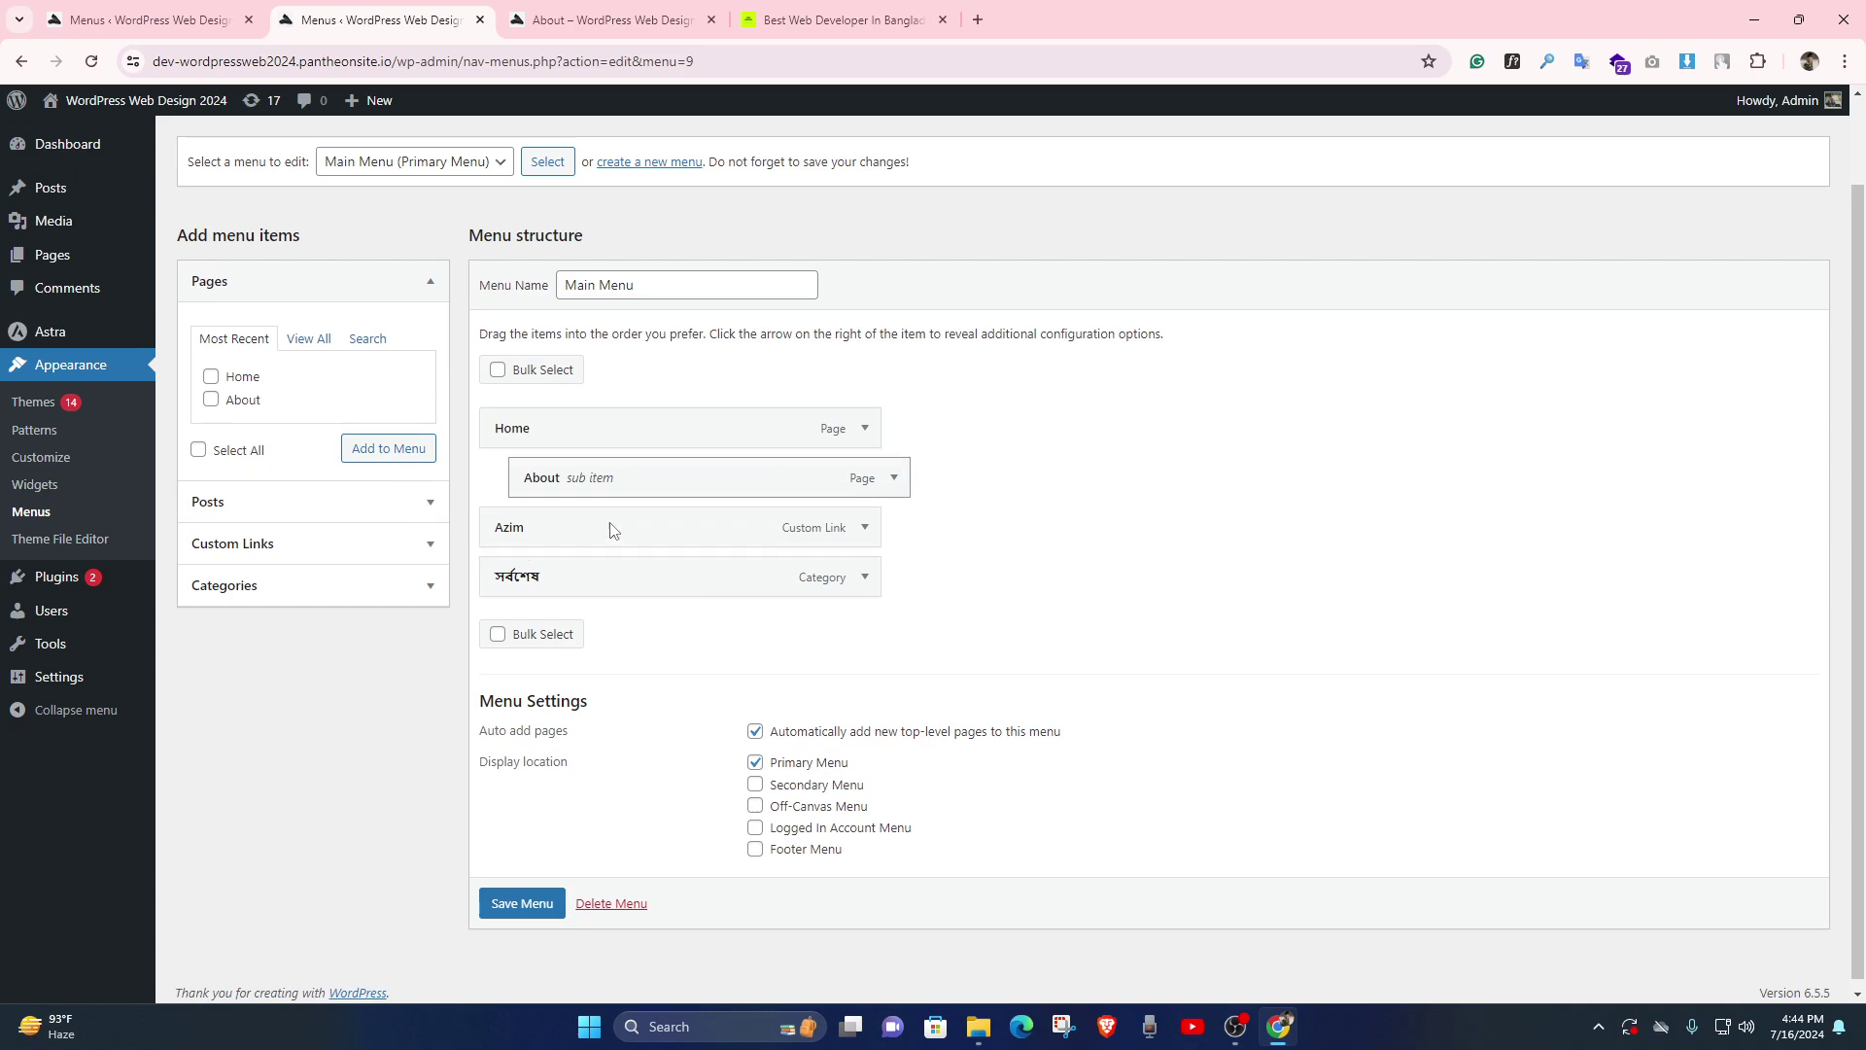
scroll(525, 622, "down", 1)
scroll(363, 406, "up", 1)
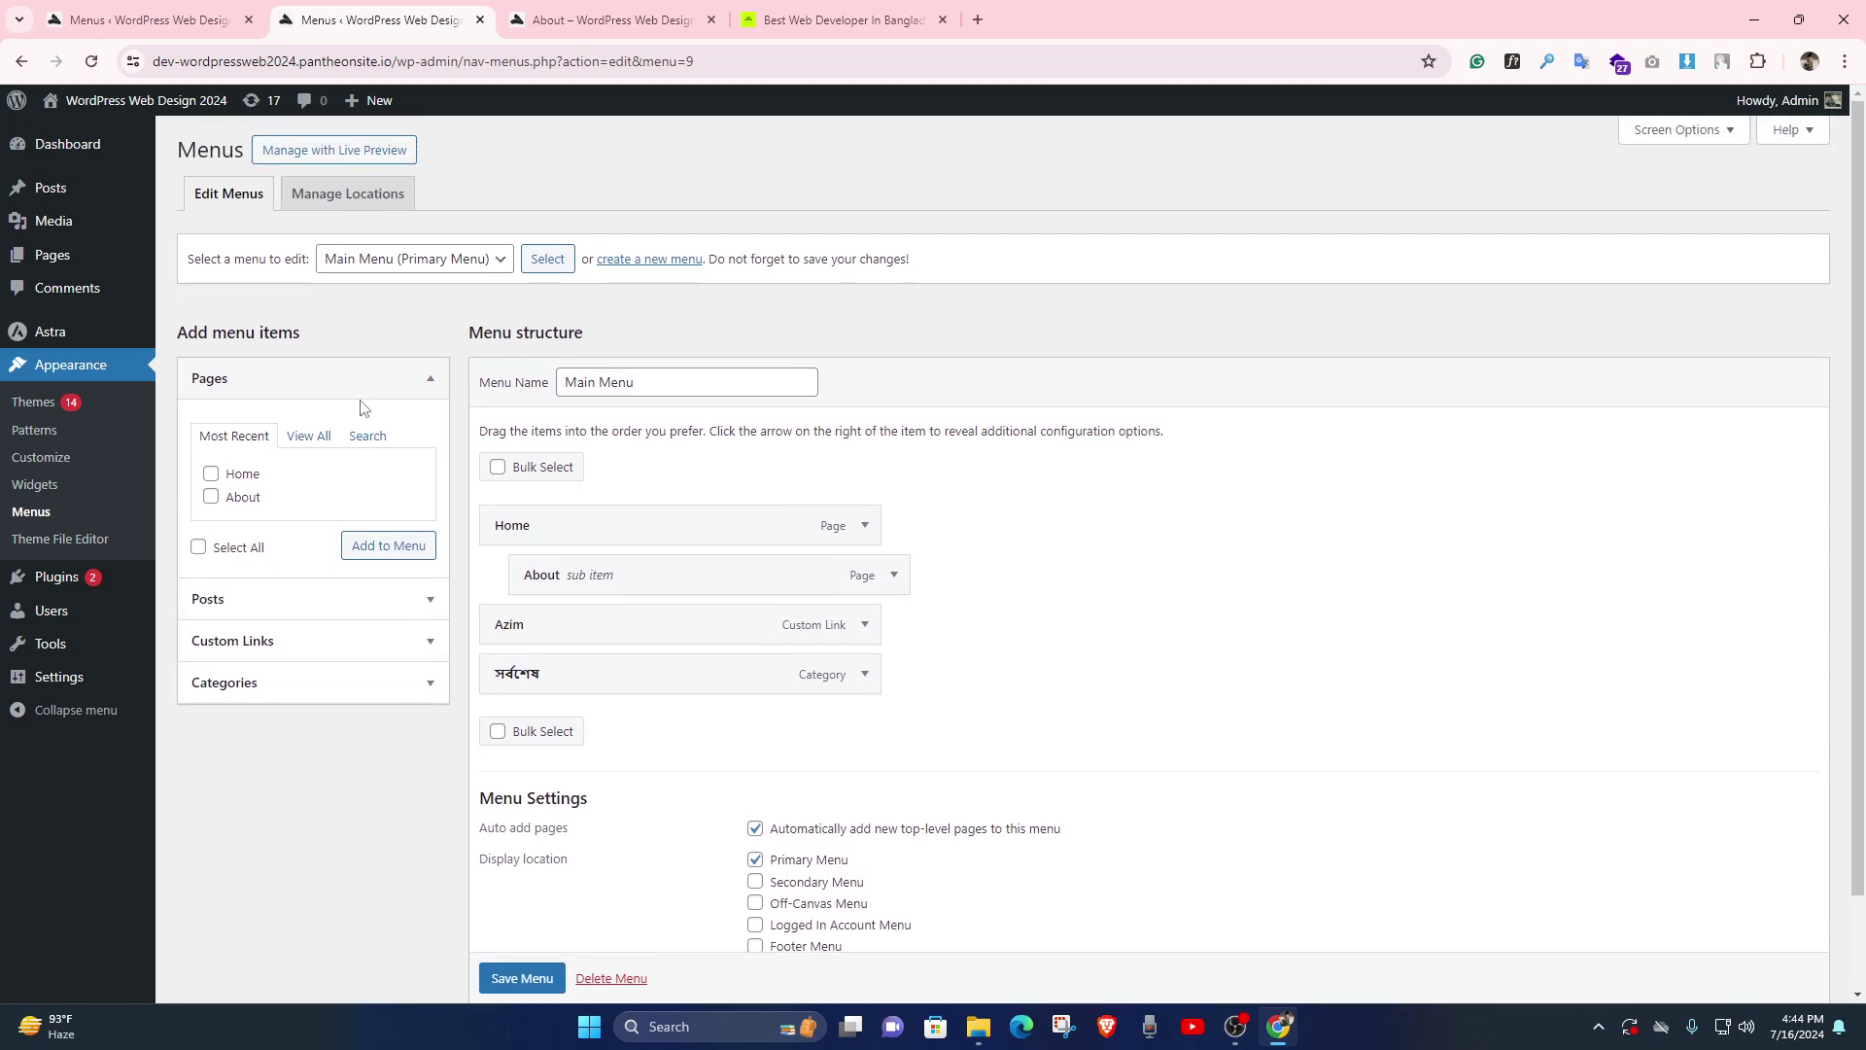
scroll(616, 466, "down", 1)
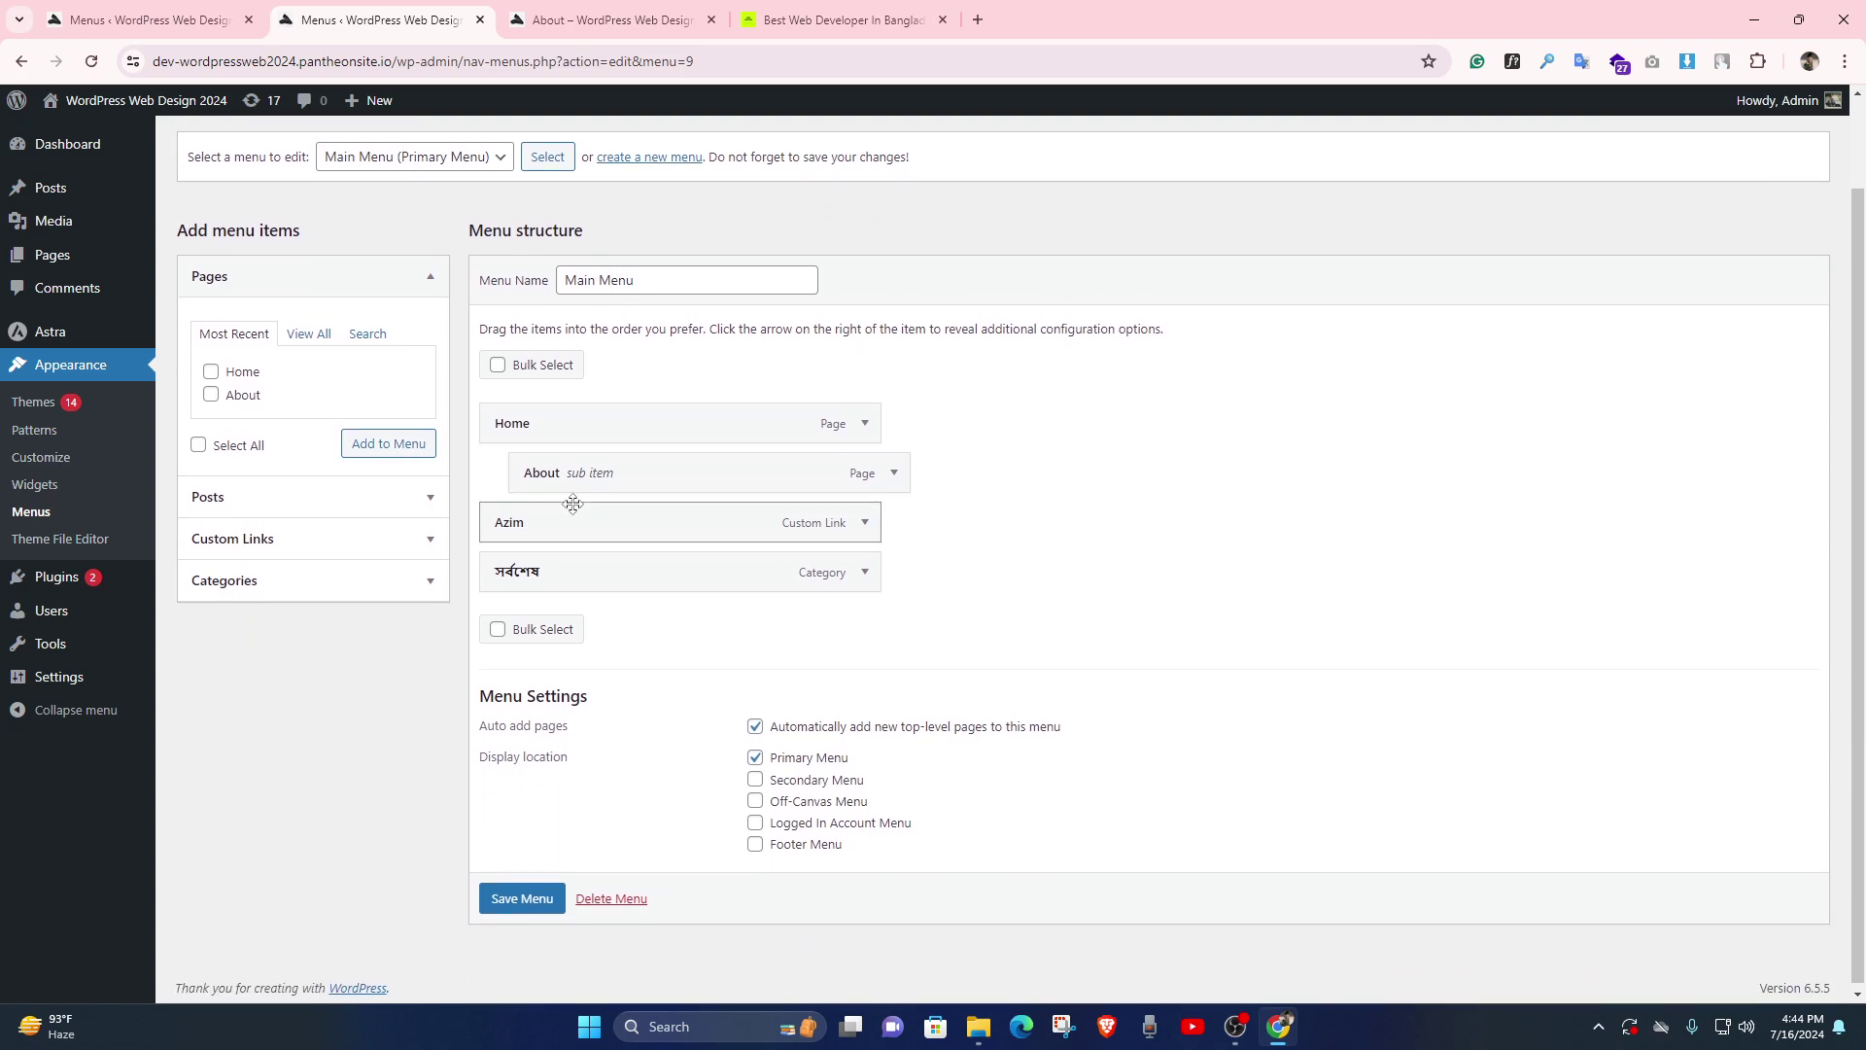
scroll(505, 495, "up", 1)
scroll(438, 583, "down", 1)
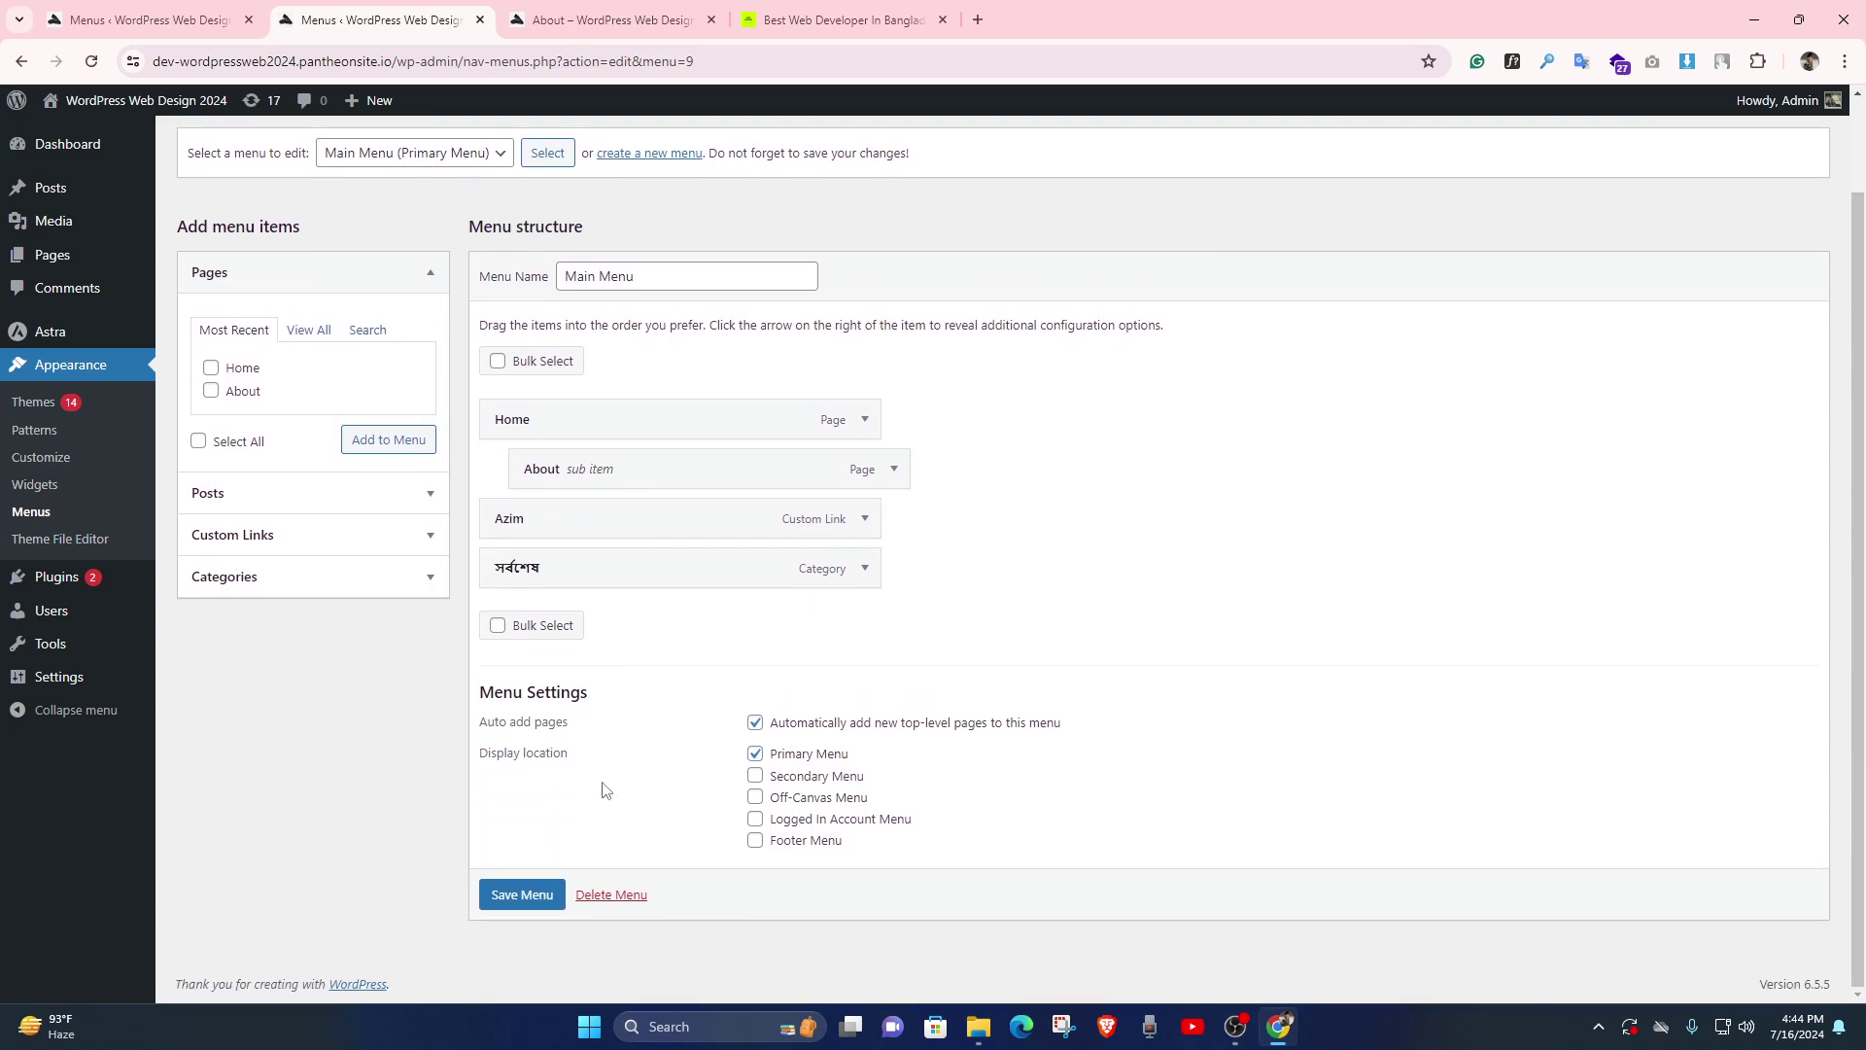
left_click(522, 894)
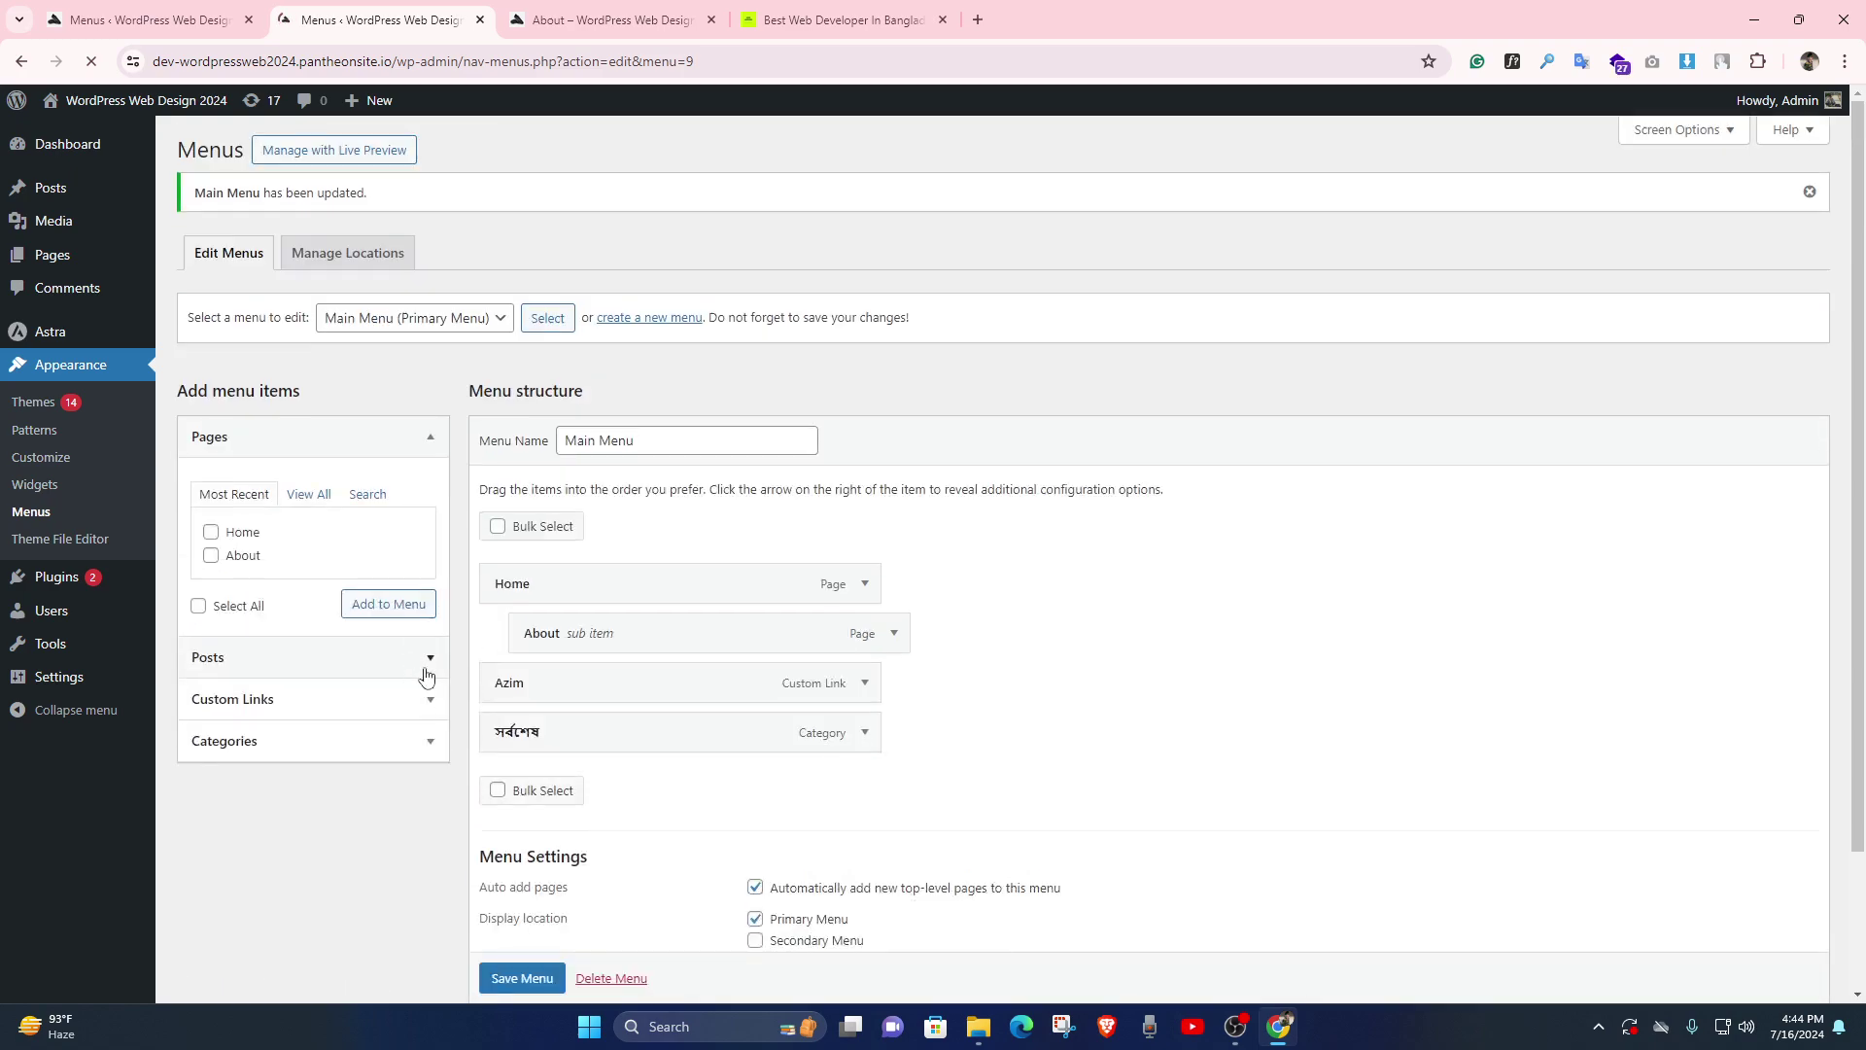
- Look over the saved Main Menu and go back to the site's About page to view the header
scroll(427, 313, "down", 2)
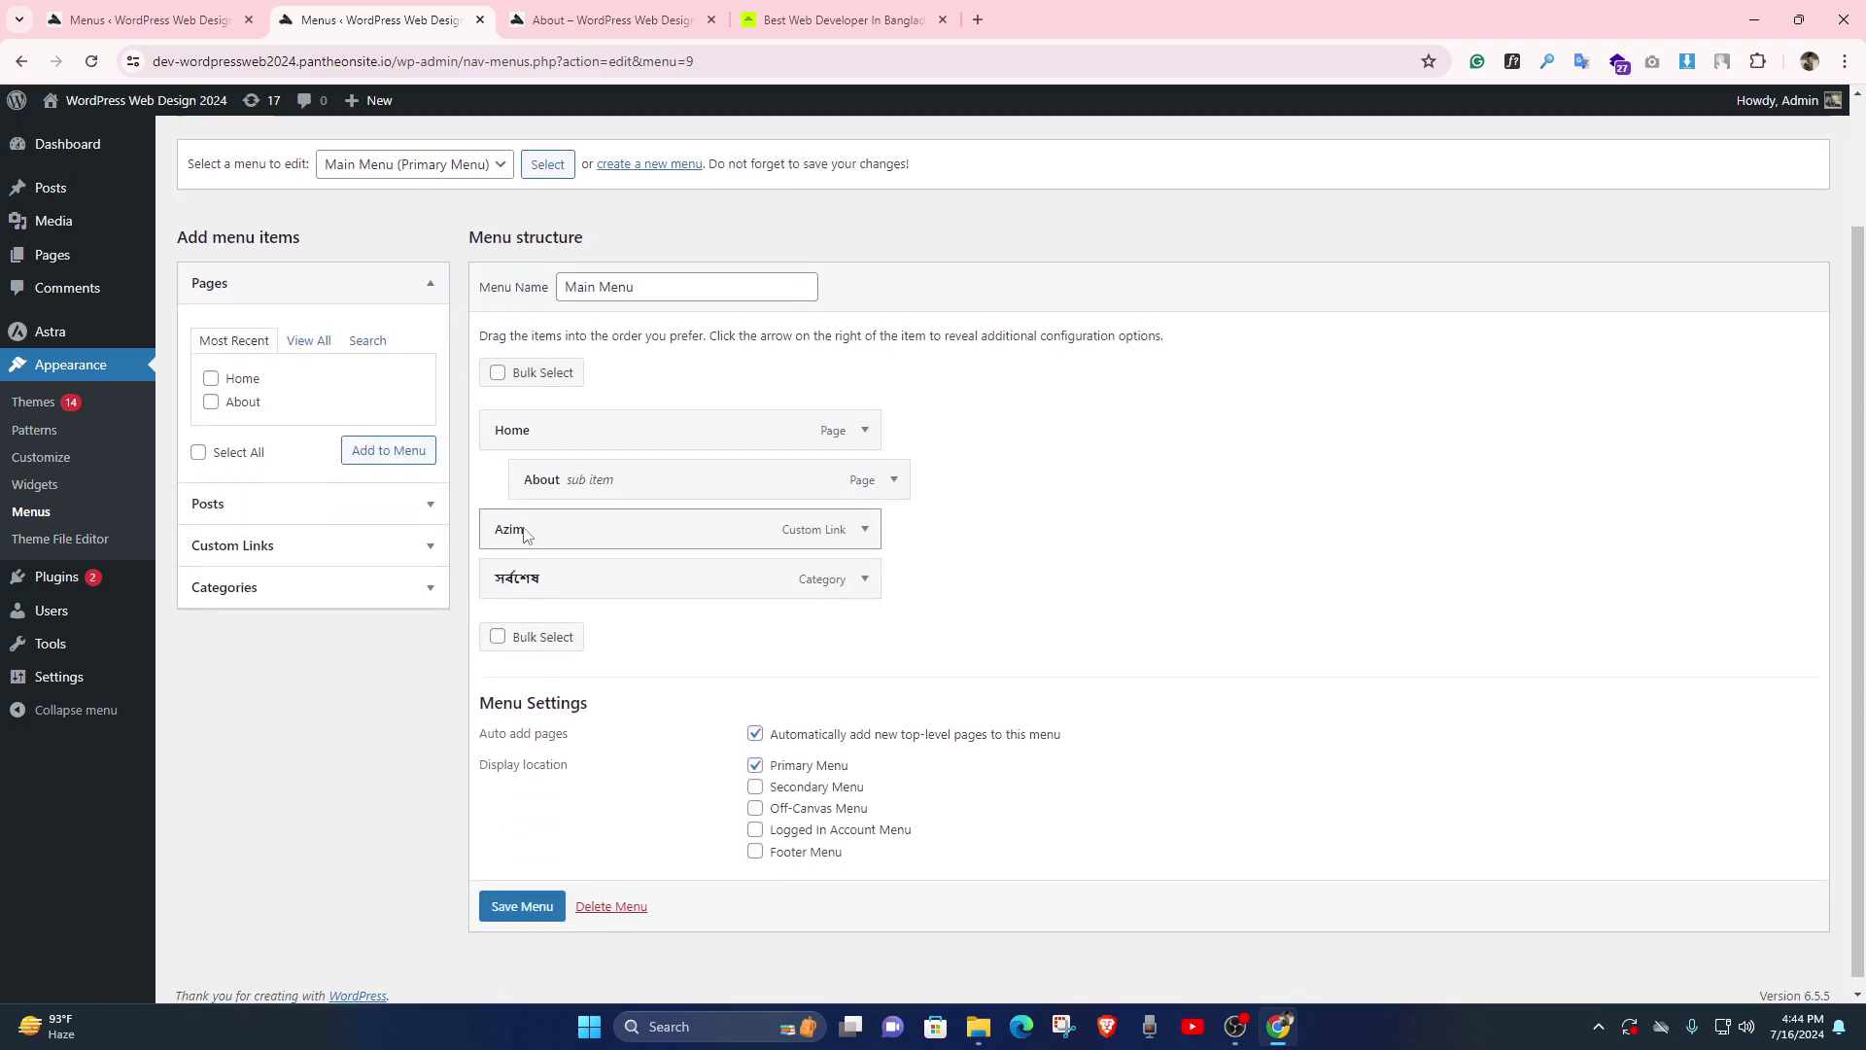
scroll(530, 408, "up", 2)
left_click(597, 17)
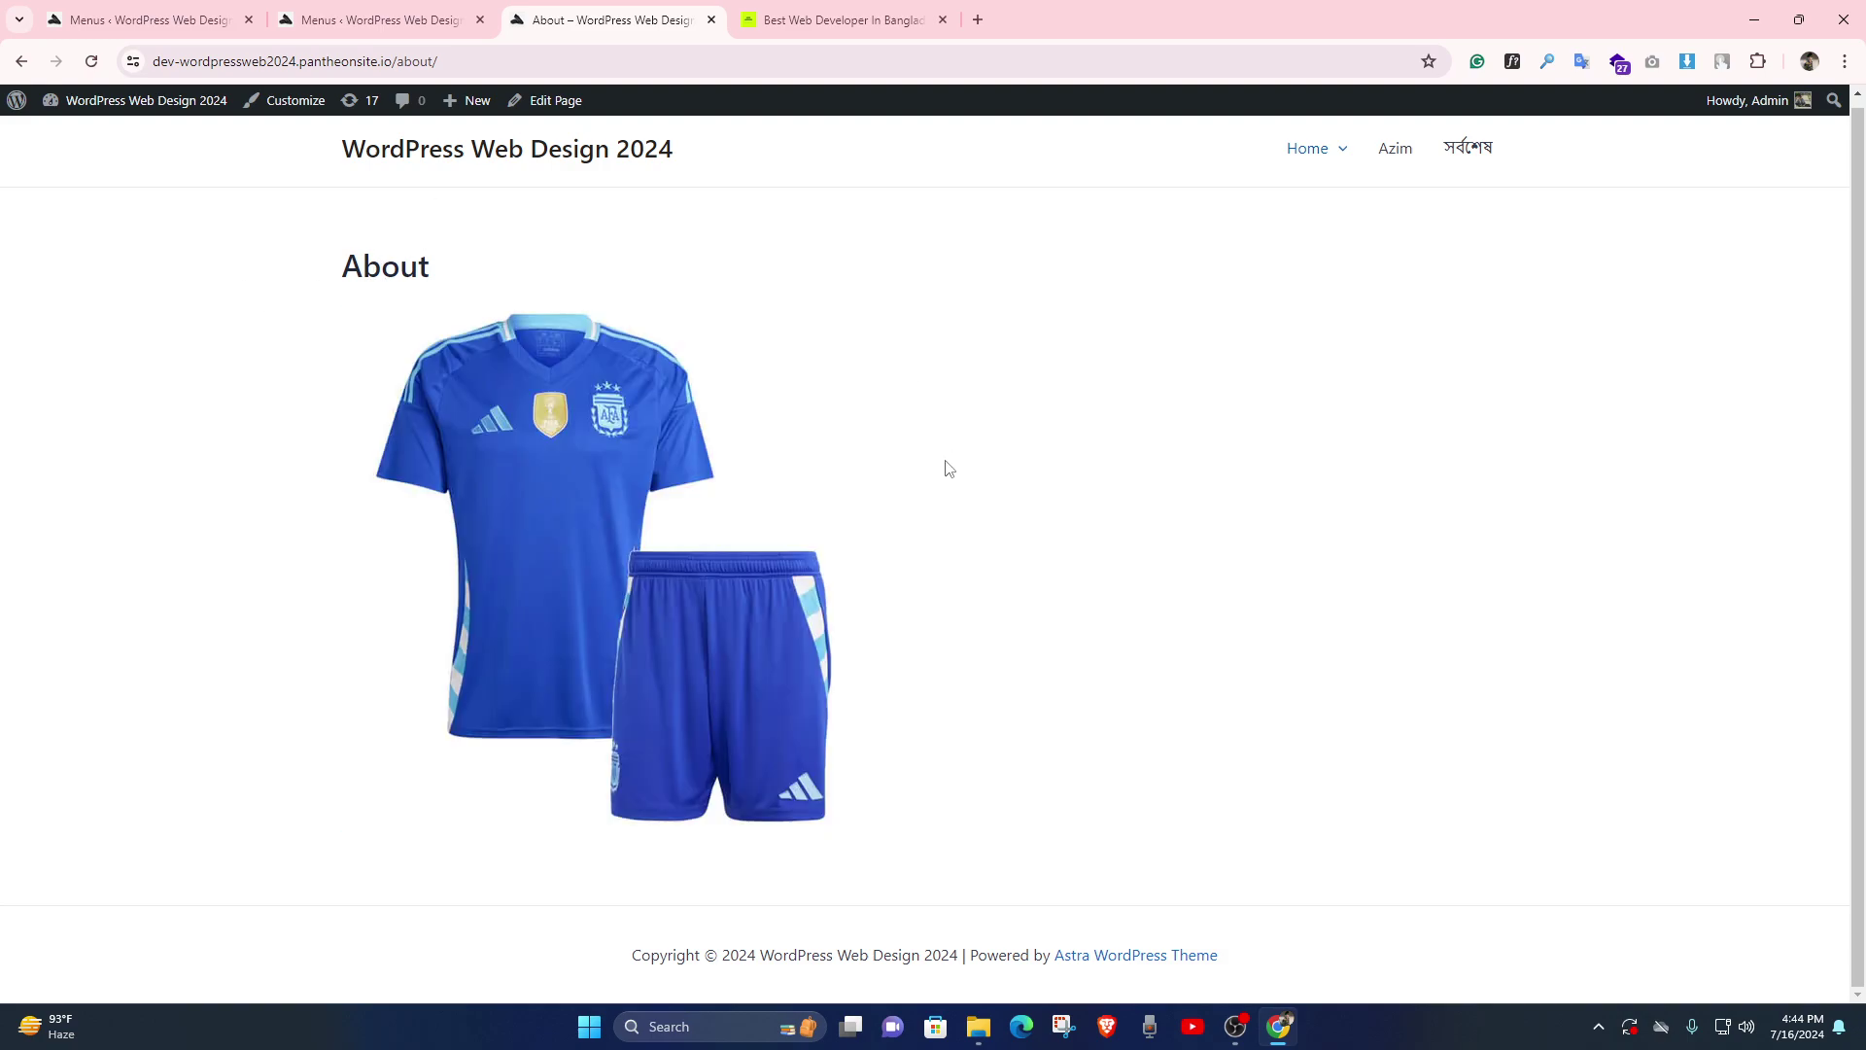
left_click(1235, 1026)
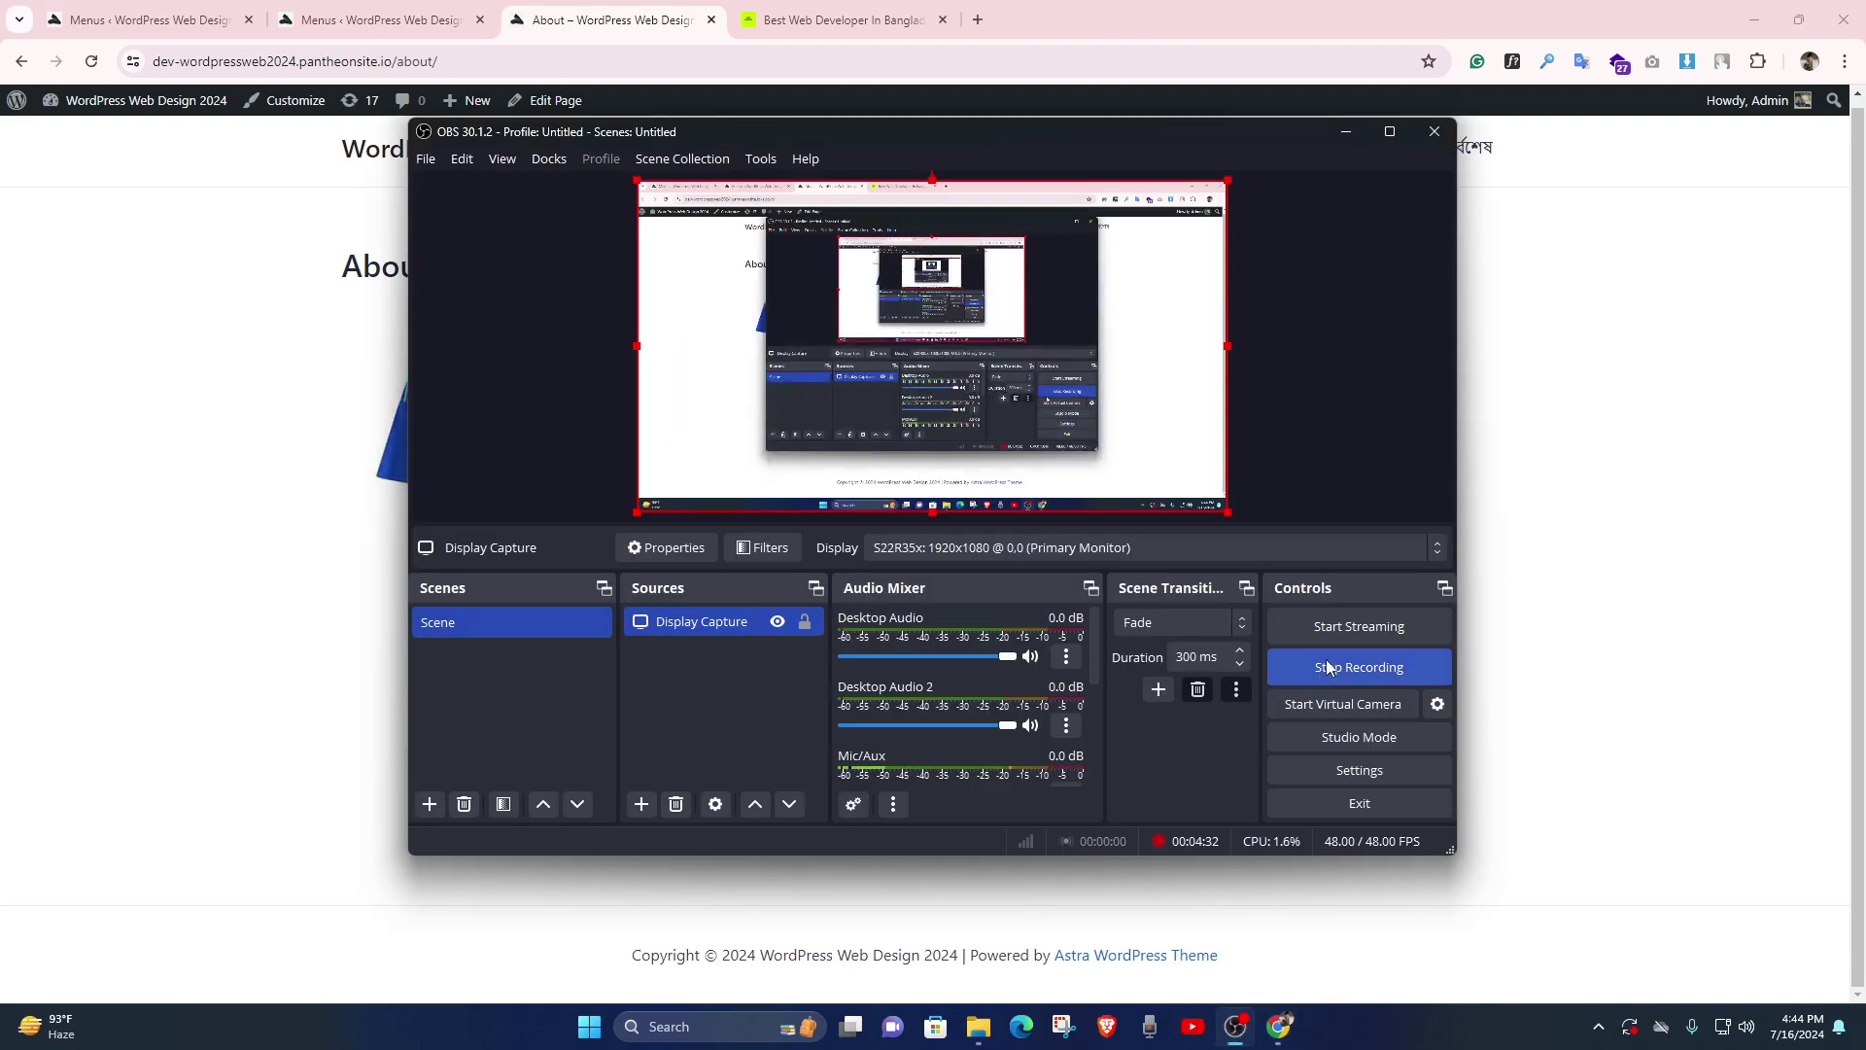